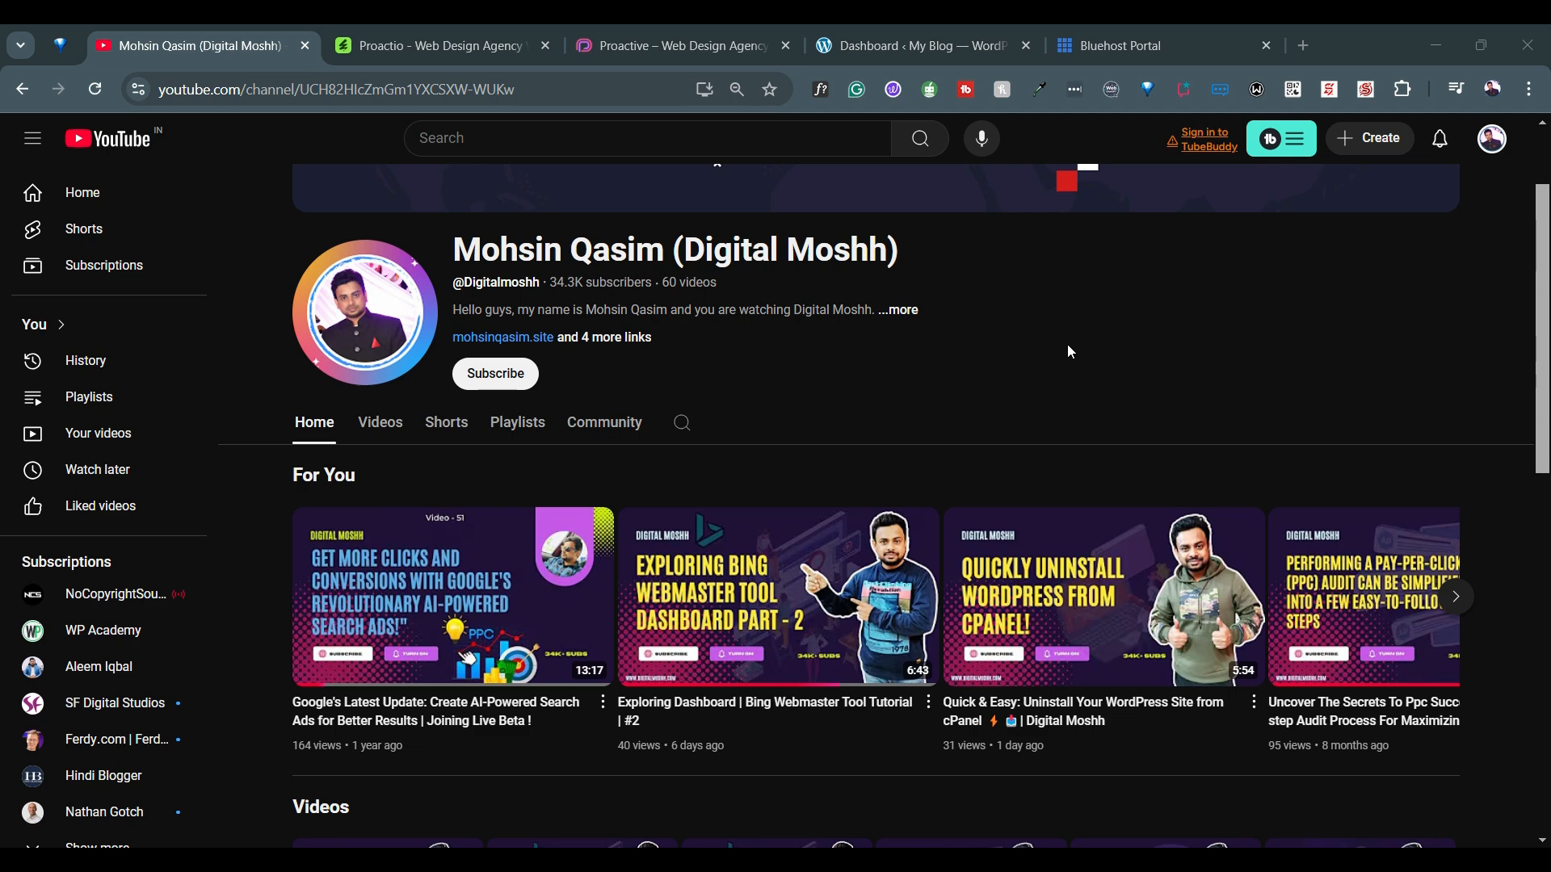
Review the Proactio theme's Envato page, then examine the sections of its Proactive demo homepage
click(473, 50)
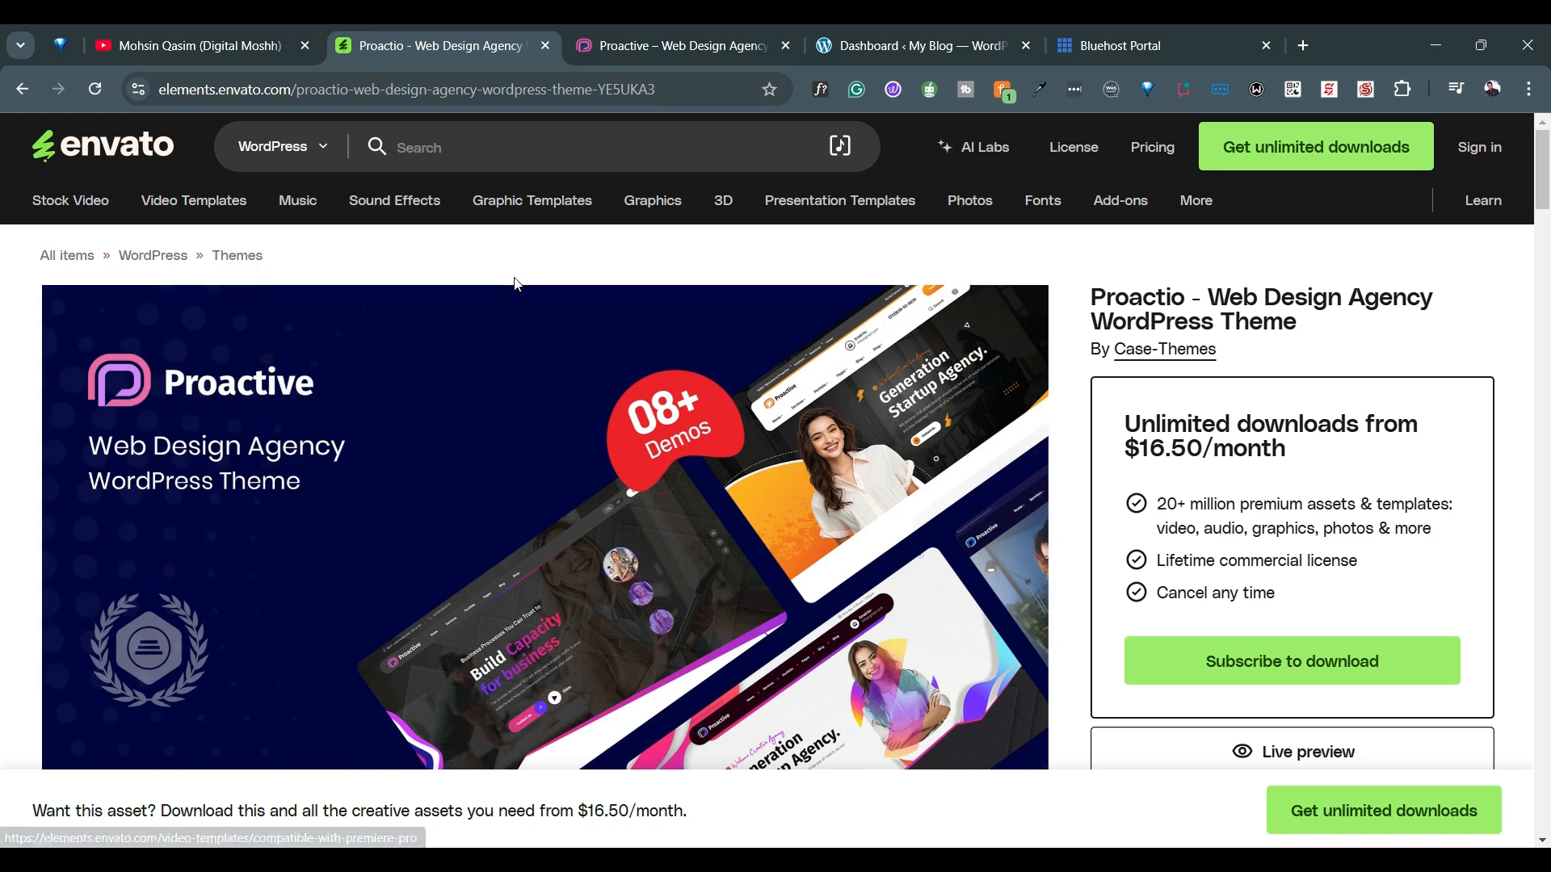
mouse_move(194, 202)
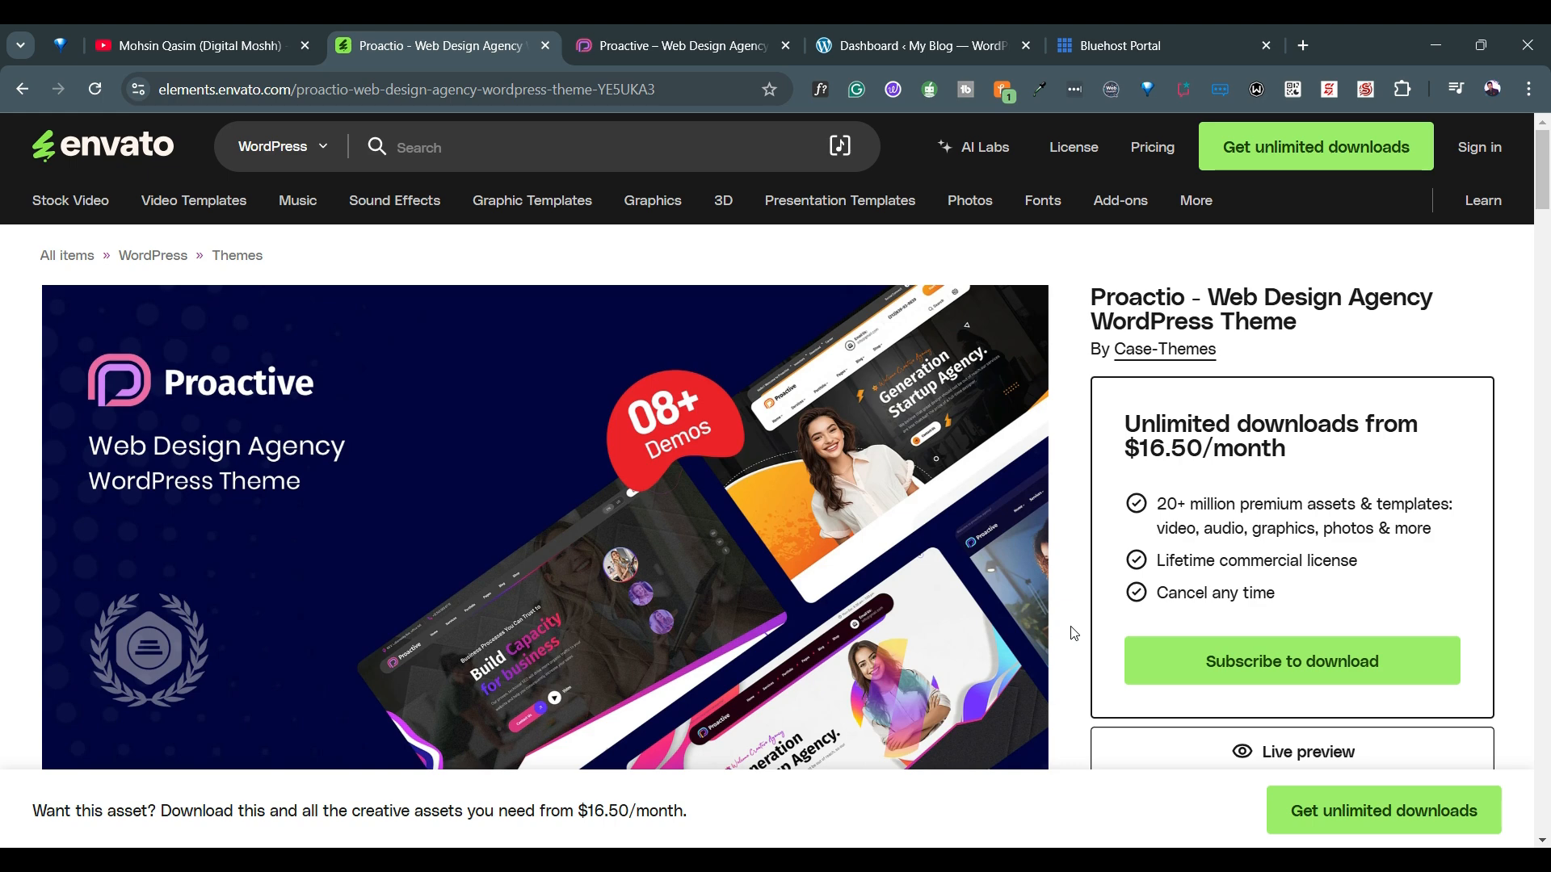
click(656, 31)
scroll(578, 467, down, 10)
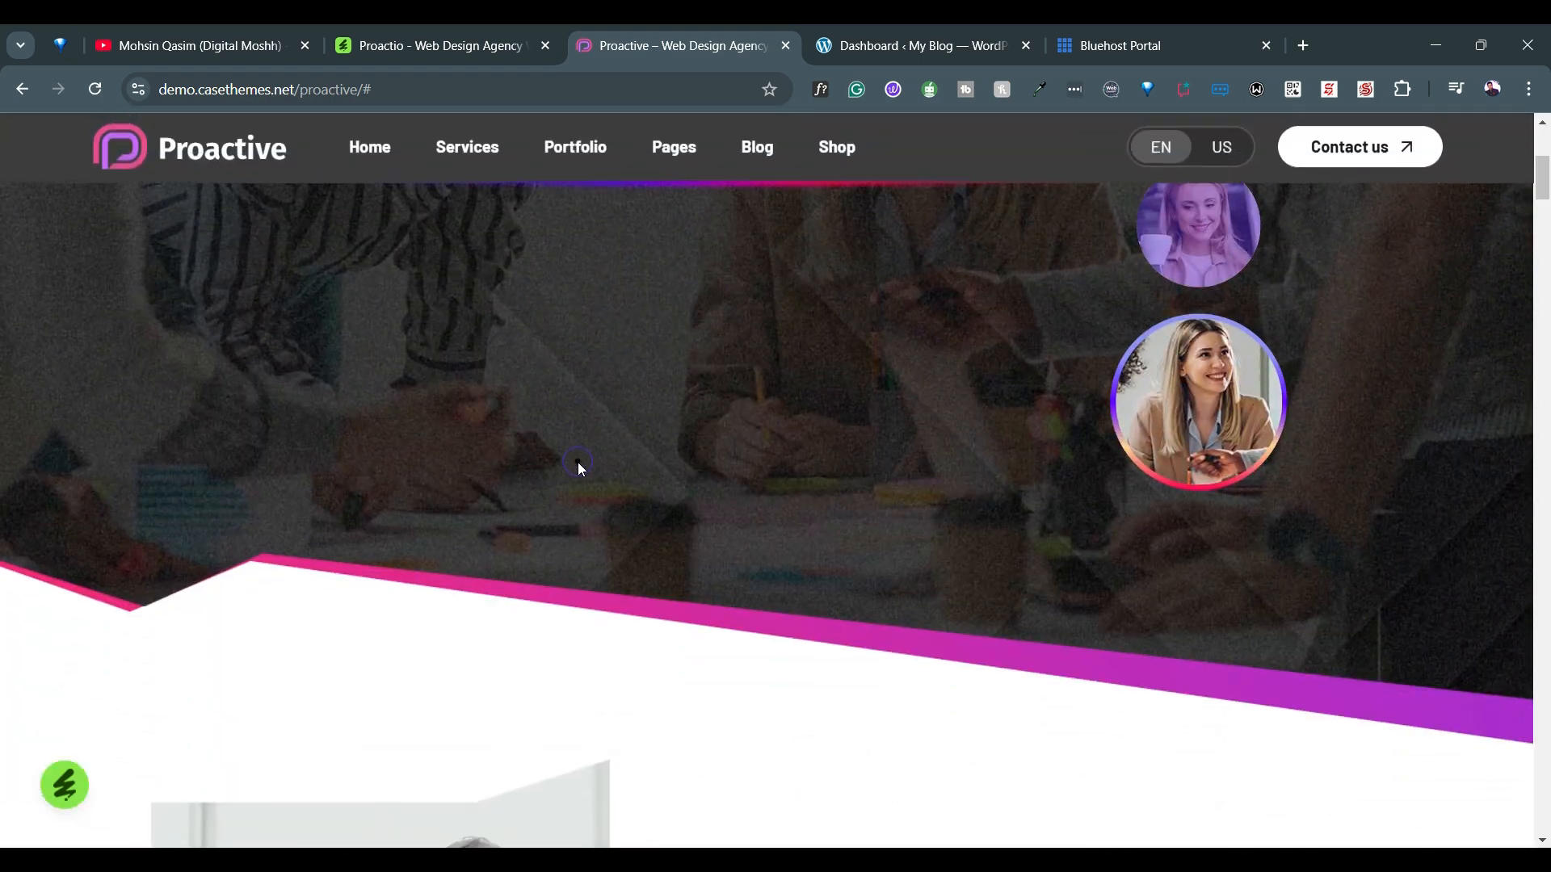
scroll(579, 462, down, 15)
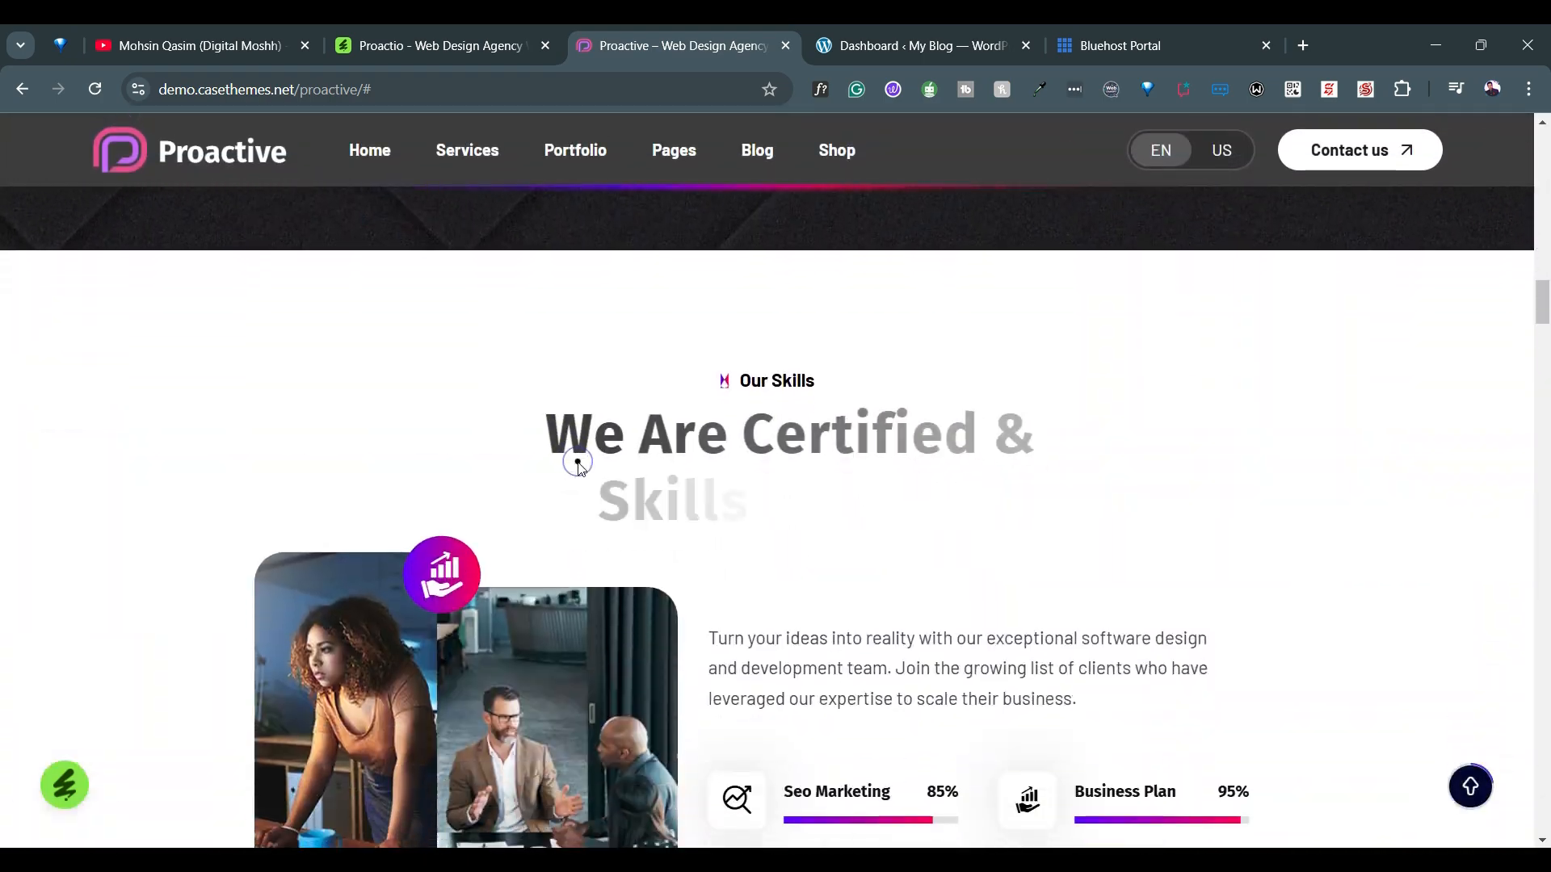
scroll(578, 462, down, 15)
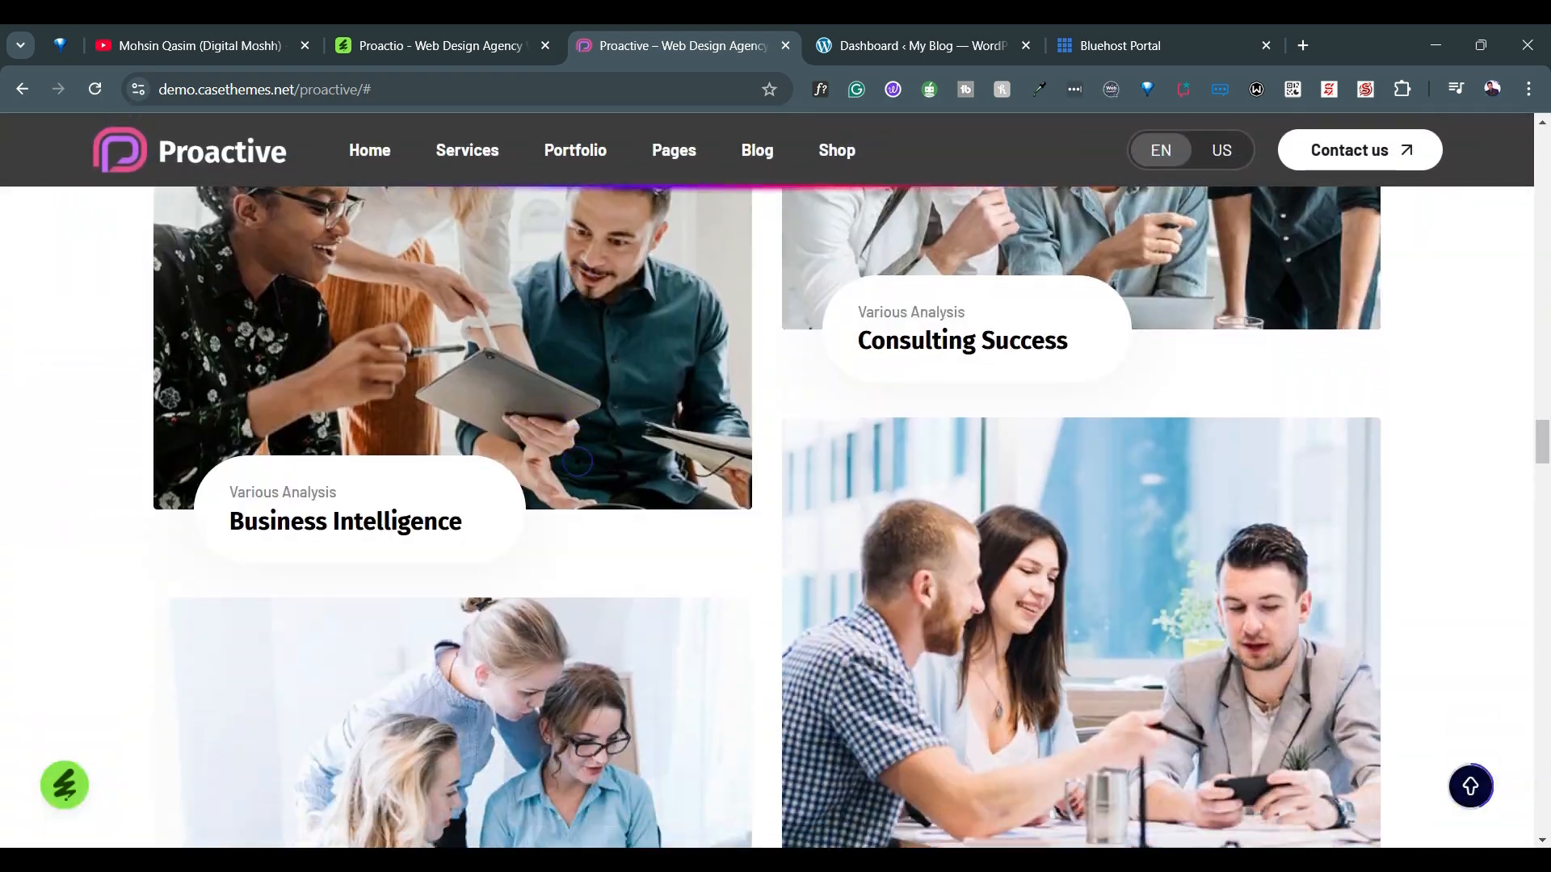
scroll(579, 462, down, 2)
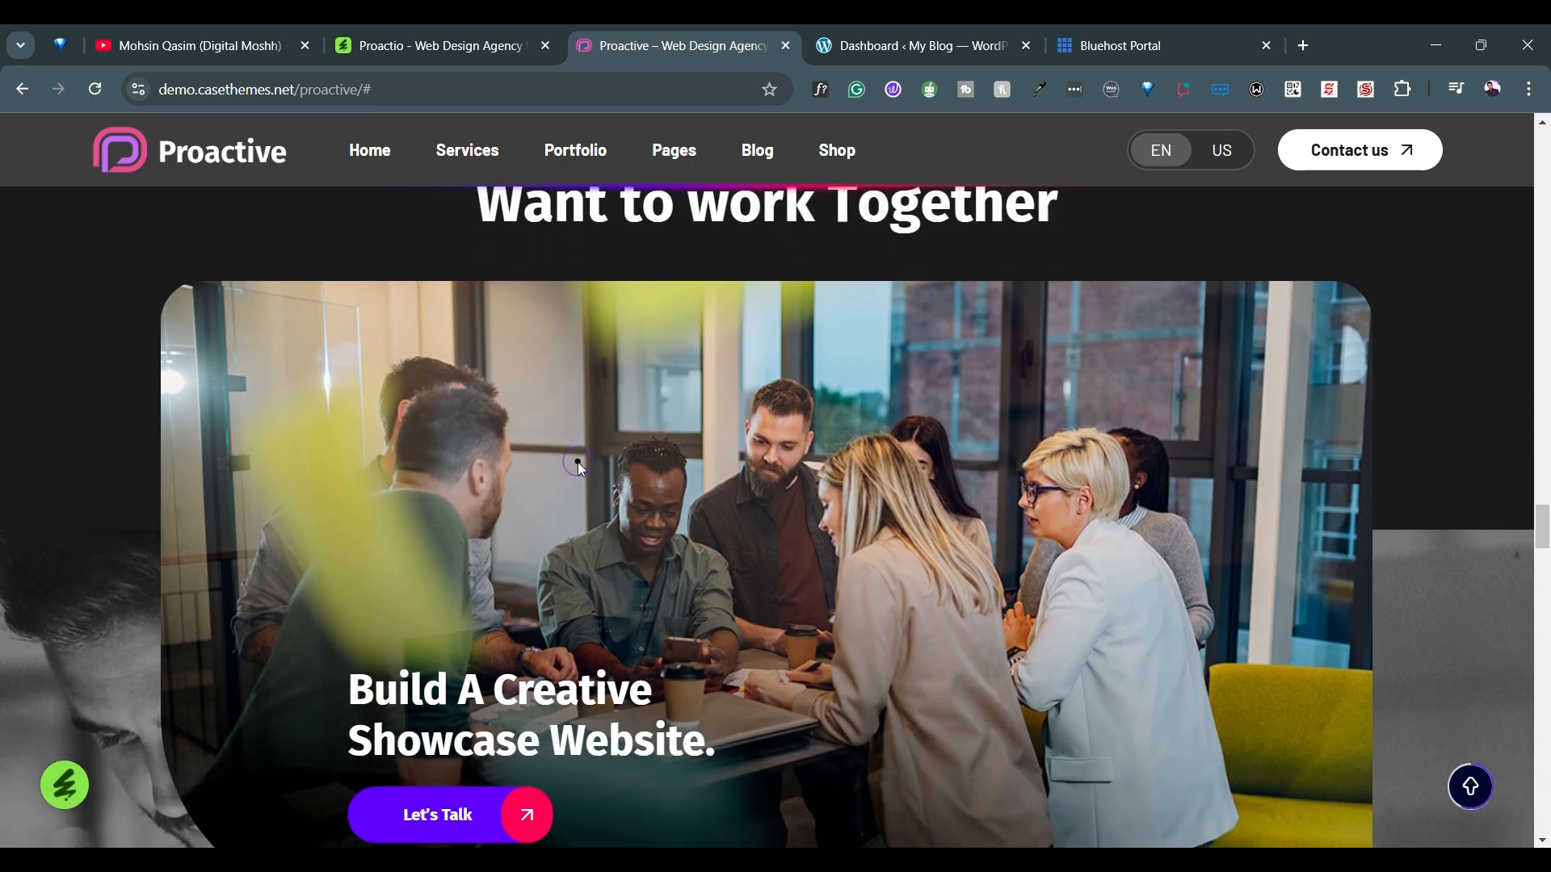
scroll(579, 462, up, 15)
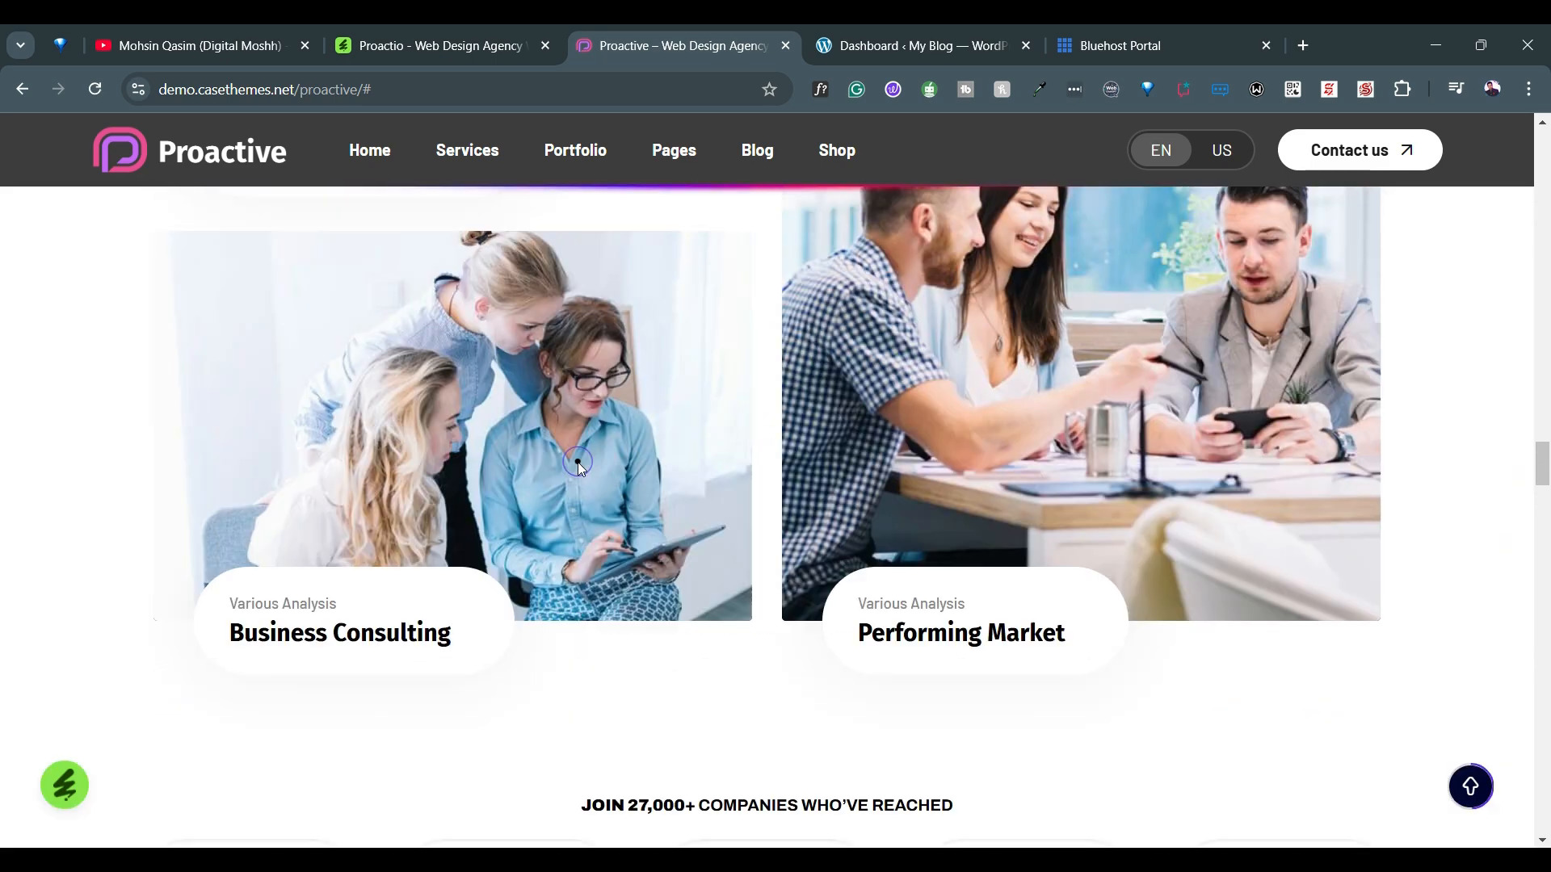
scroll(578, 462, up, 5)
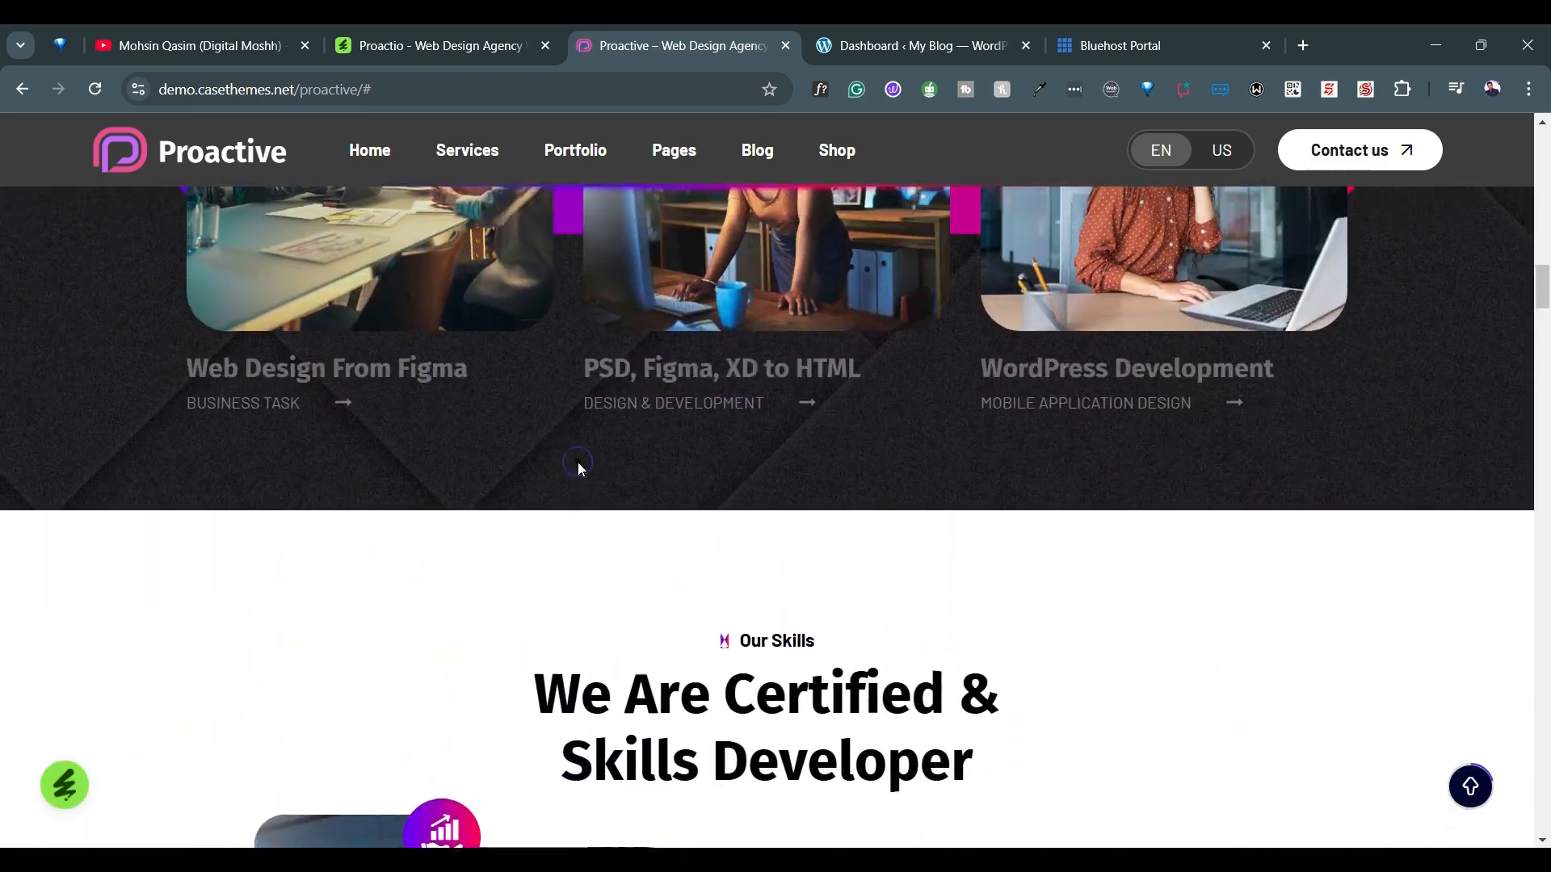
scroll(578, 462, down, 2)
scroll(579, 462, up, 2)
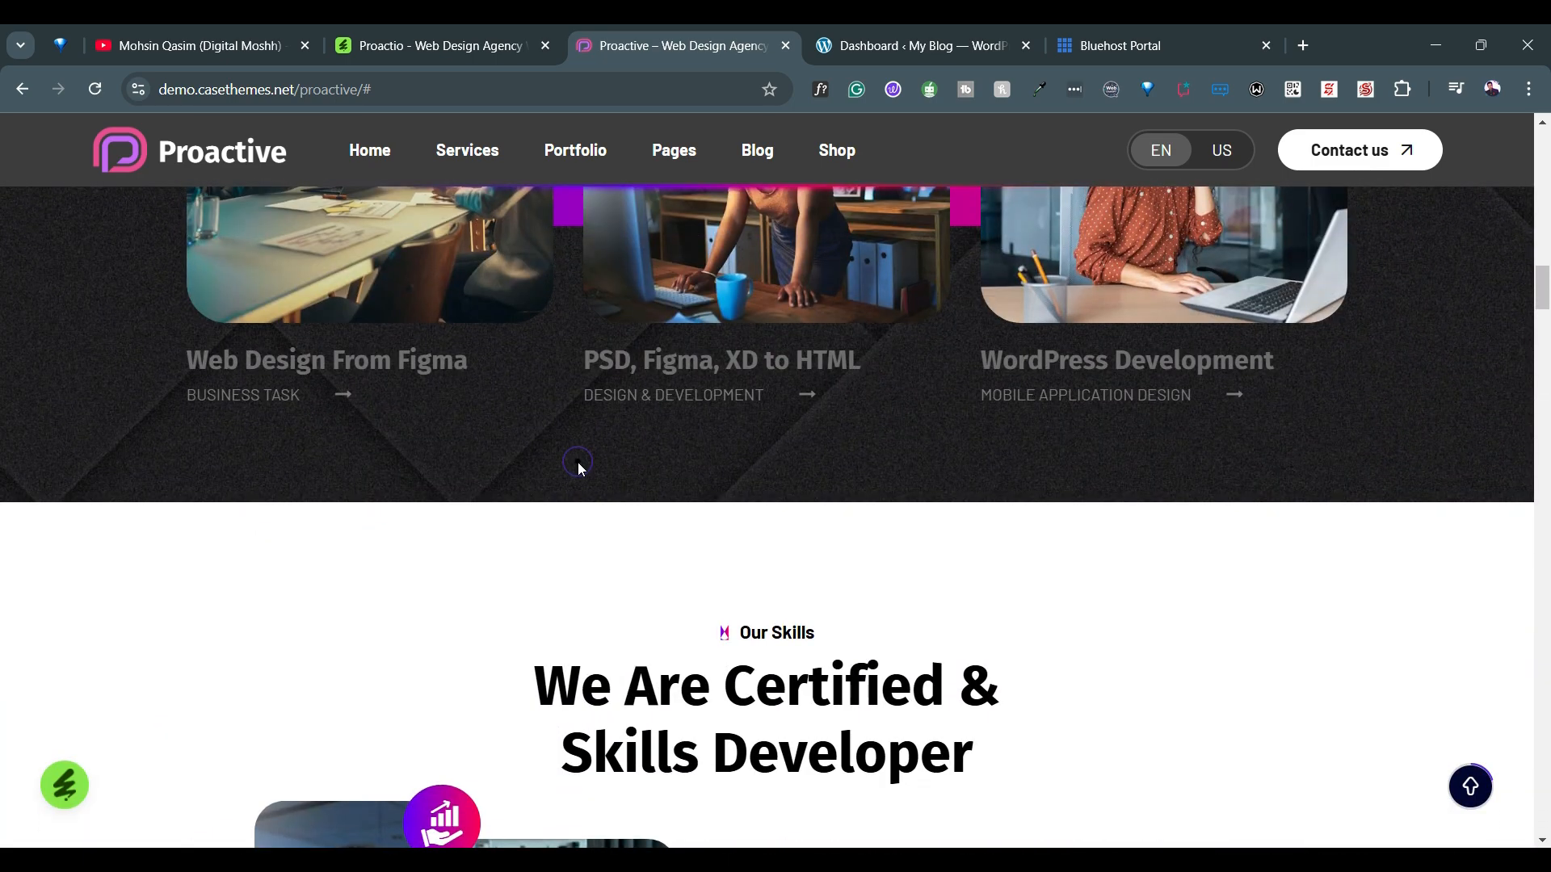
scroll(578, 465, up, 3)
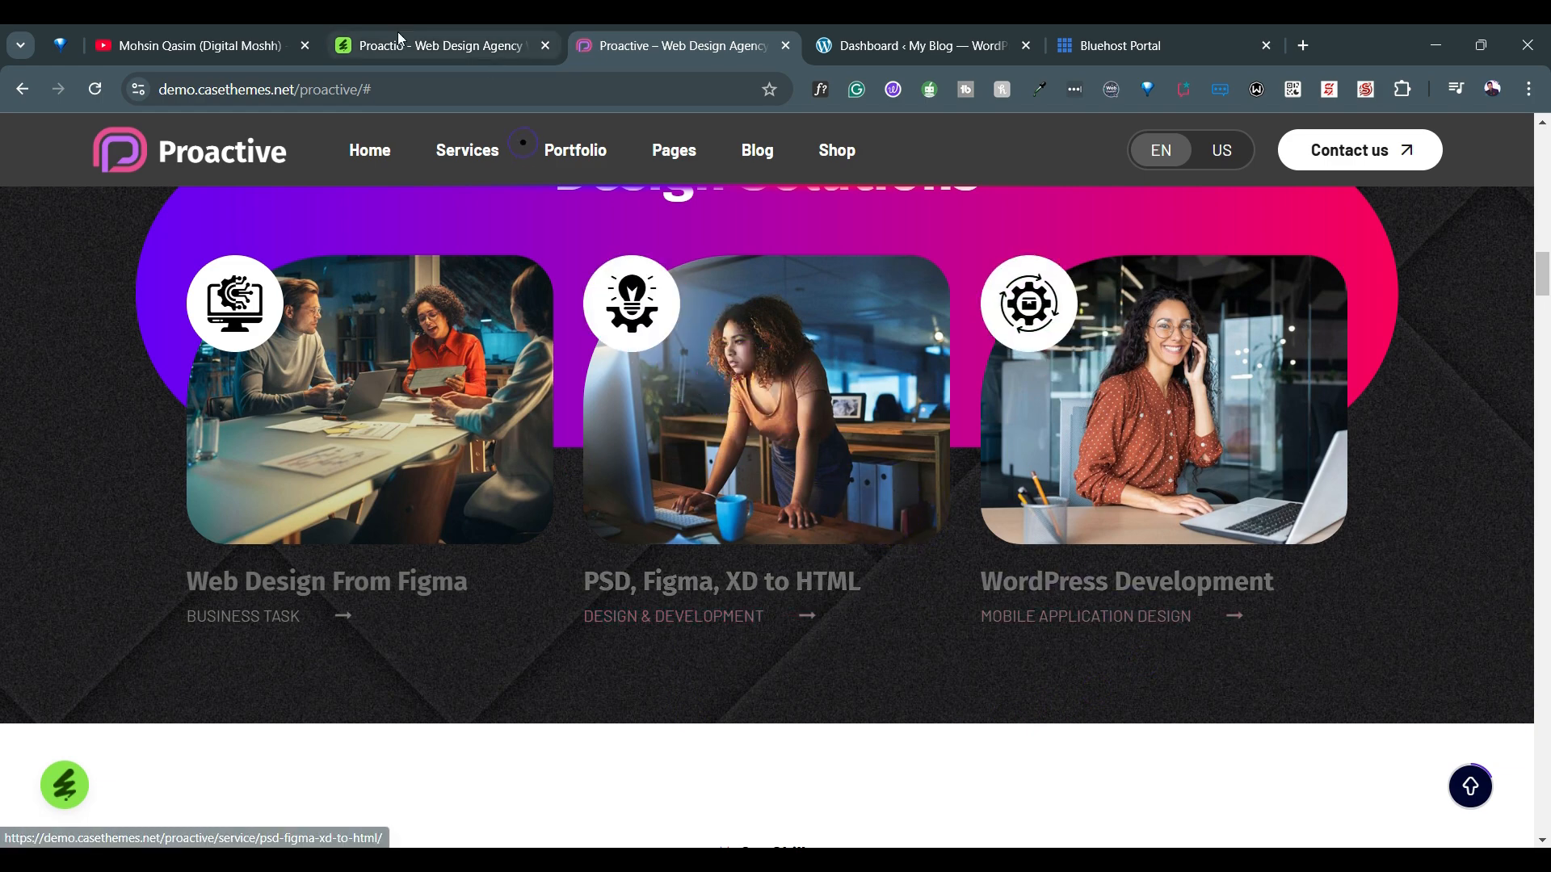
Switch to the Notepad note from the WordPress dashboard, enlarge it to 160% and highlight the recommended PHP configuration for review
click(234, 45)
click(859, 41)
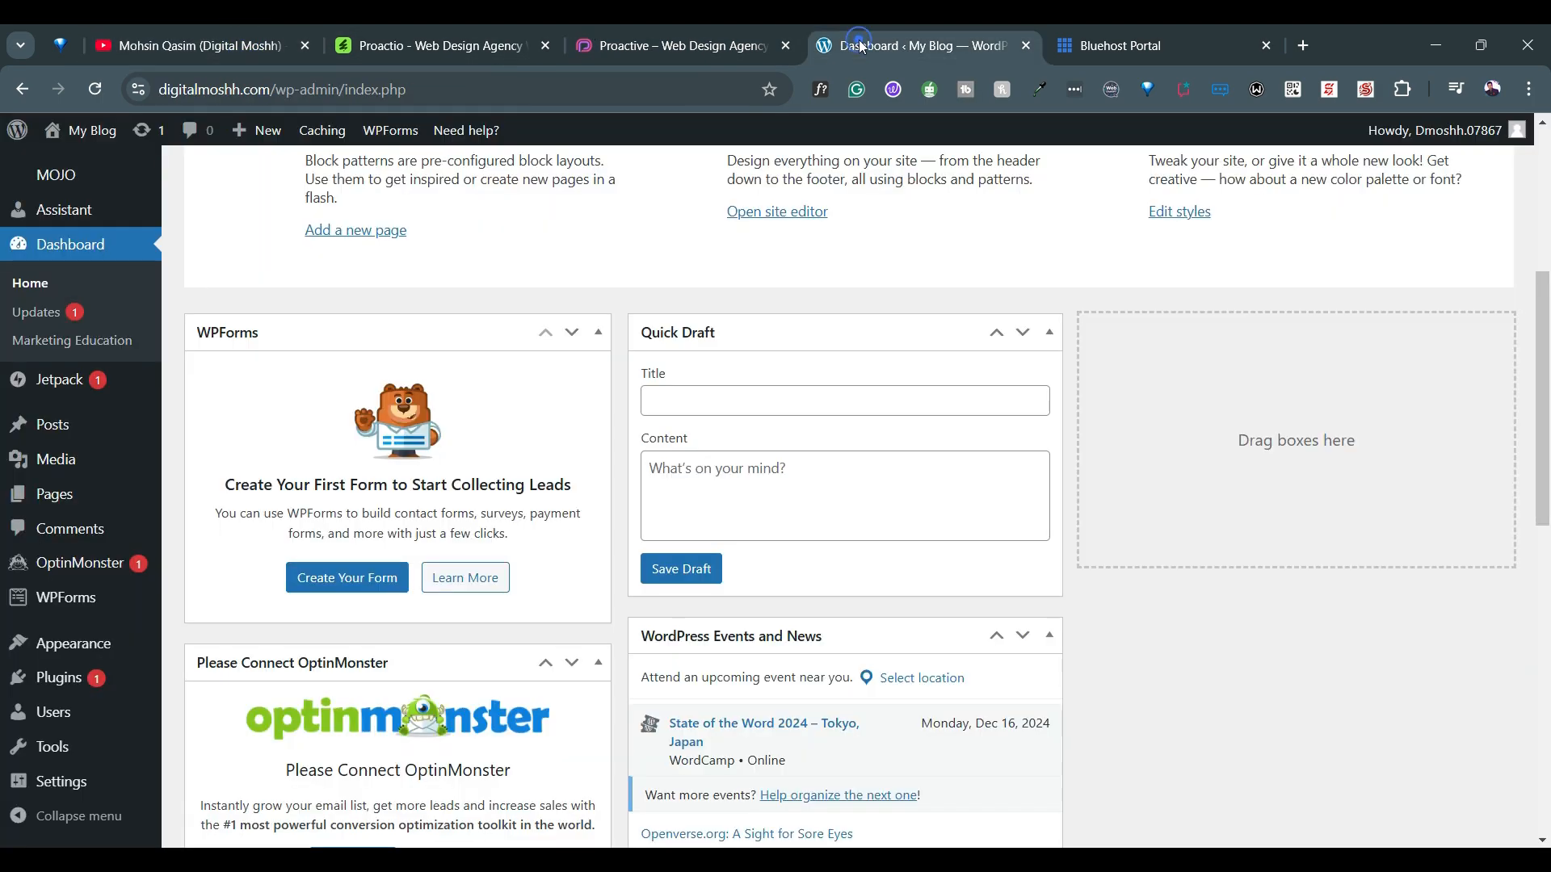
click(958, 844)
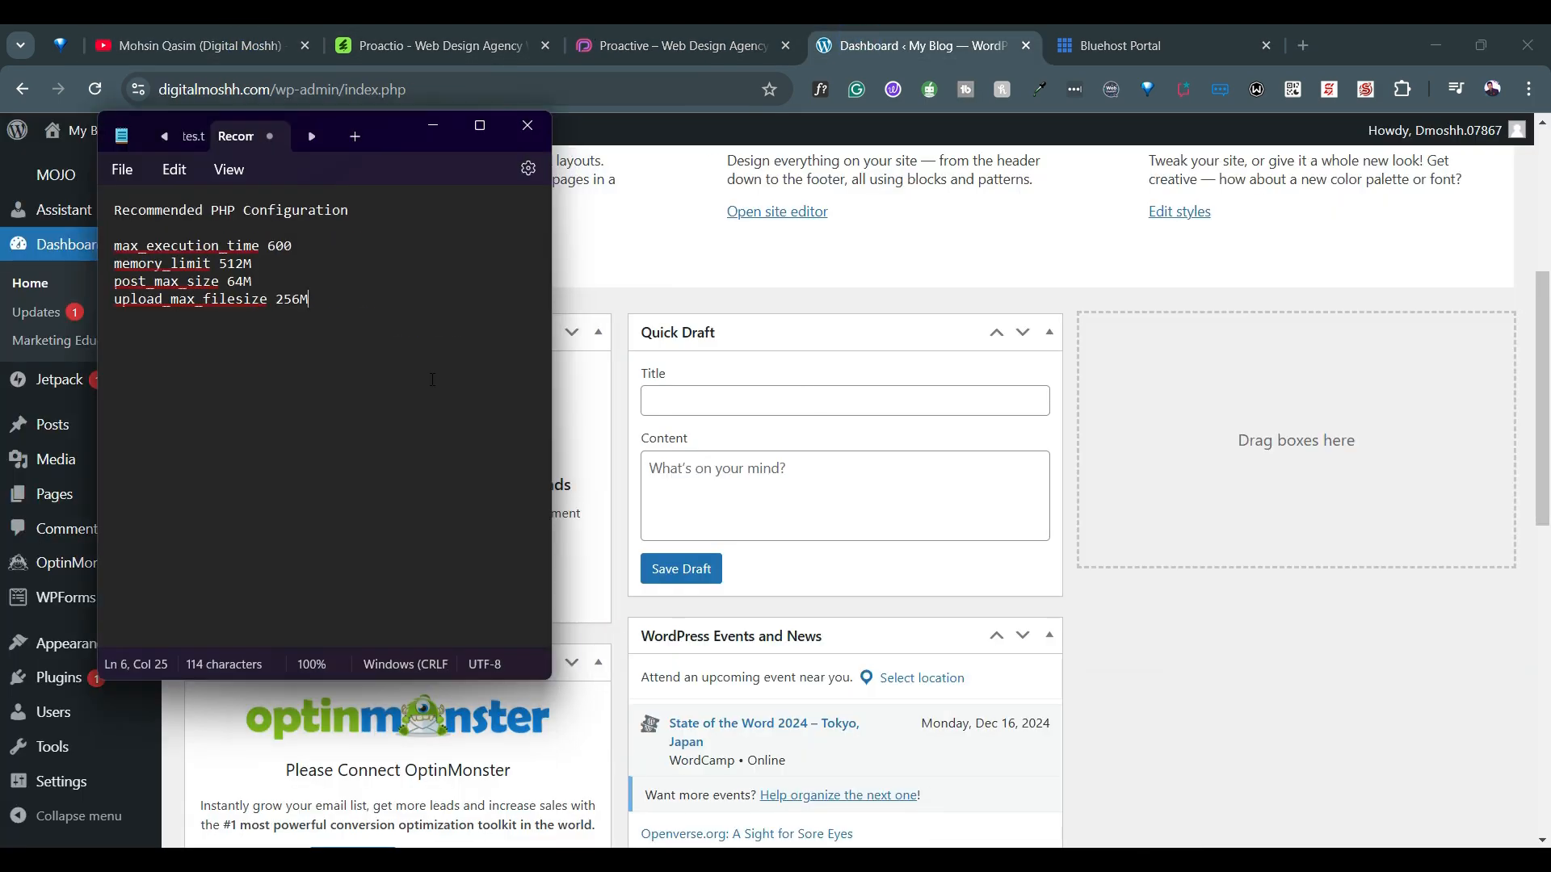
key(ctrl+plus)
key(ctrl+plus)
key(ctrl+plus)
key(ctrl+plus)
key(ctrl+plus)
key(ctrl+plus)
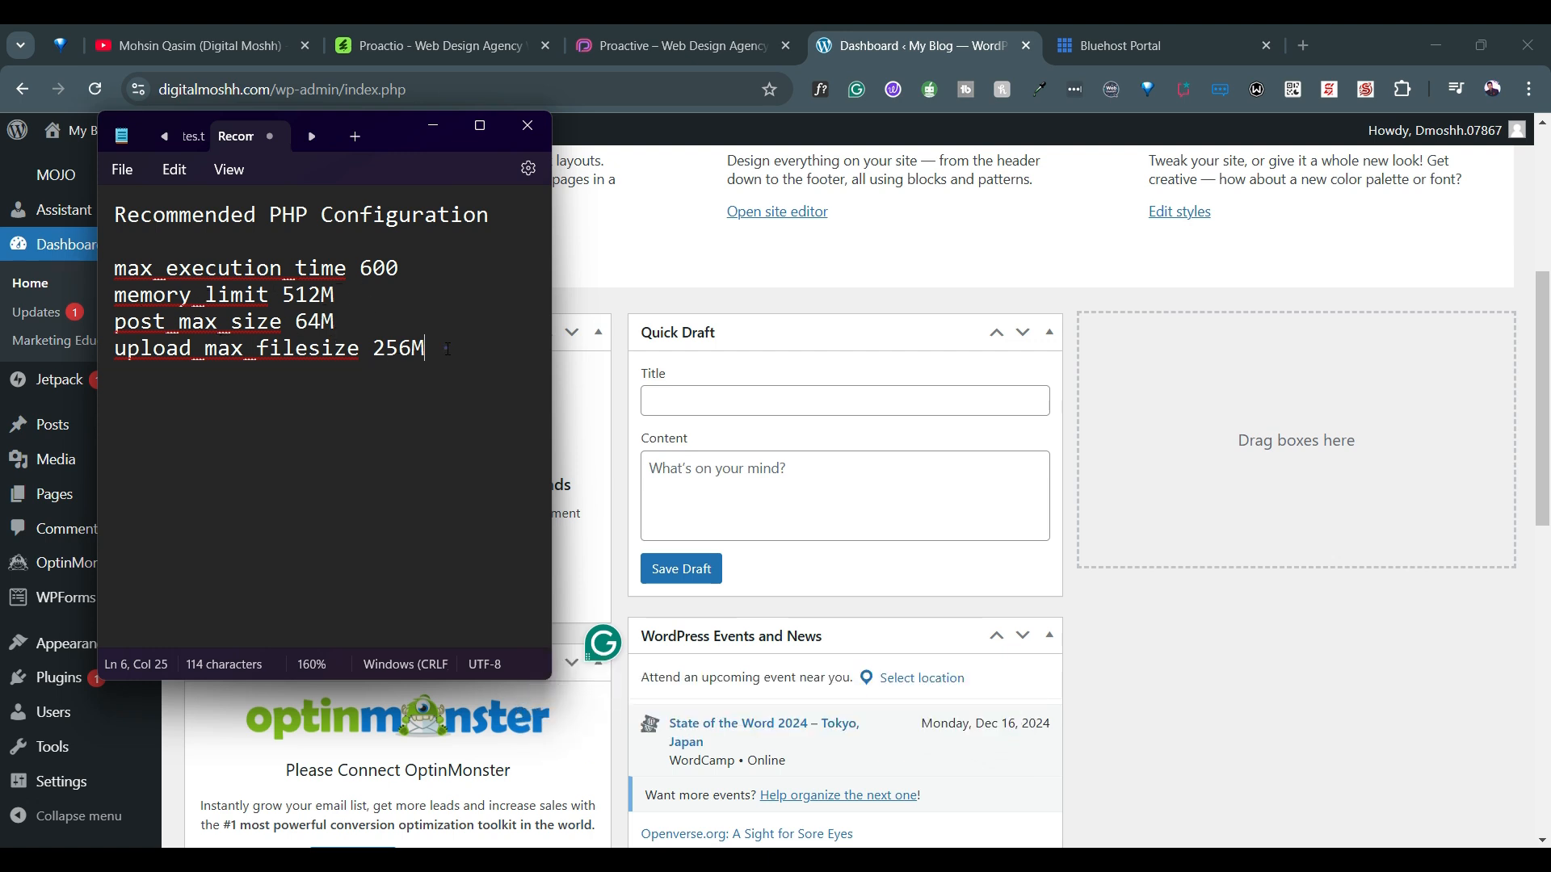
drag(447, 349, 125, 214)
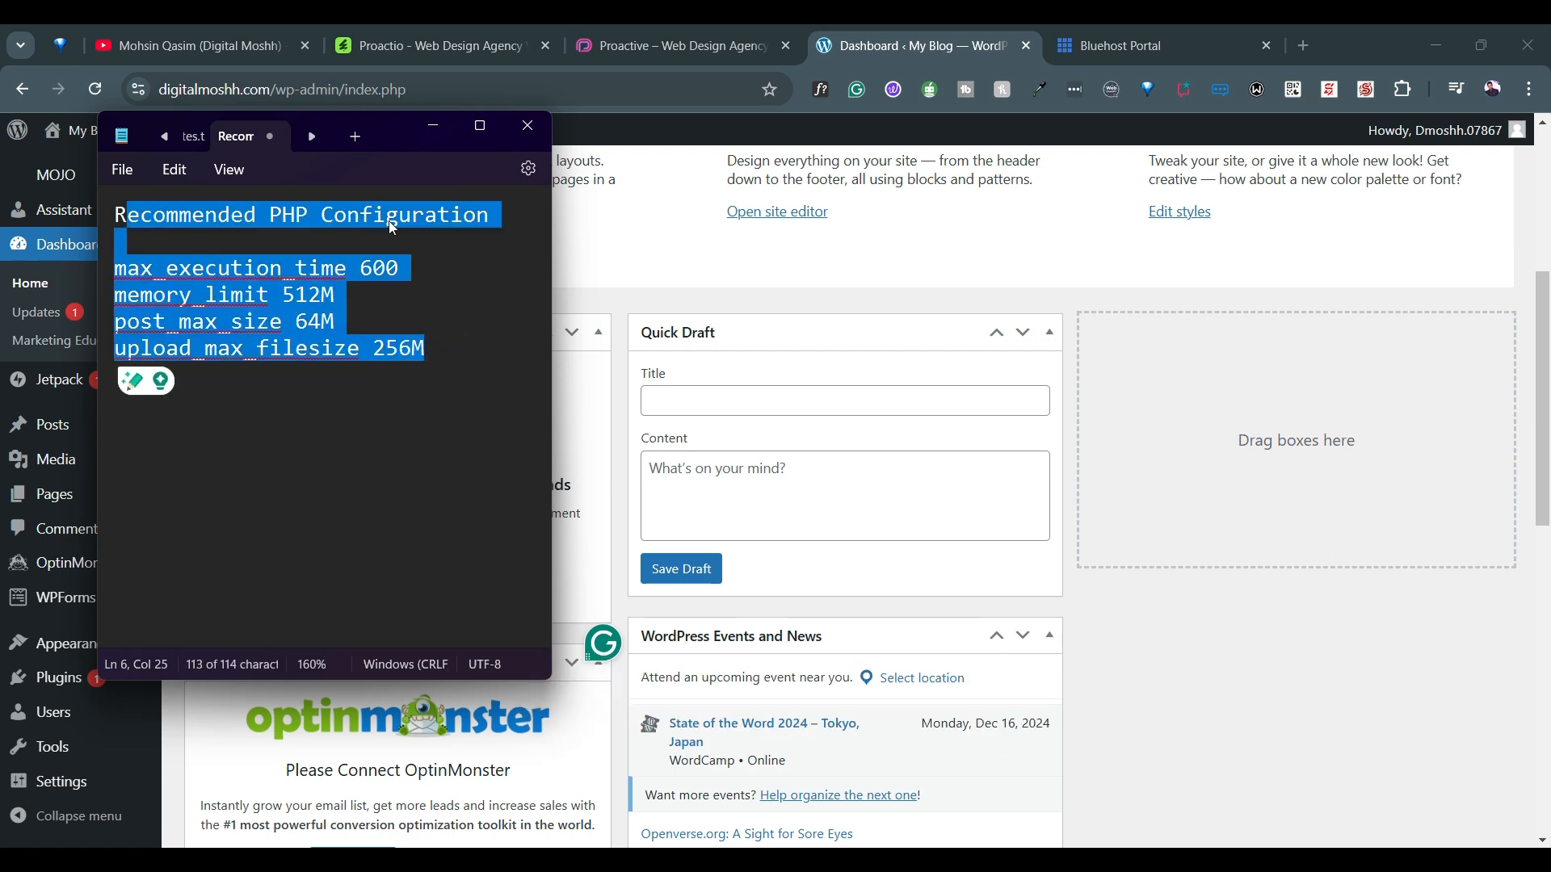
click(592, 227)
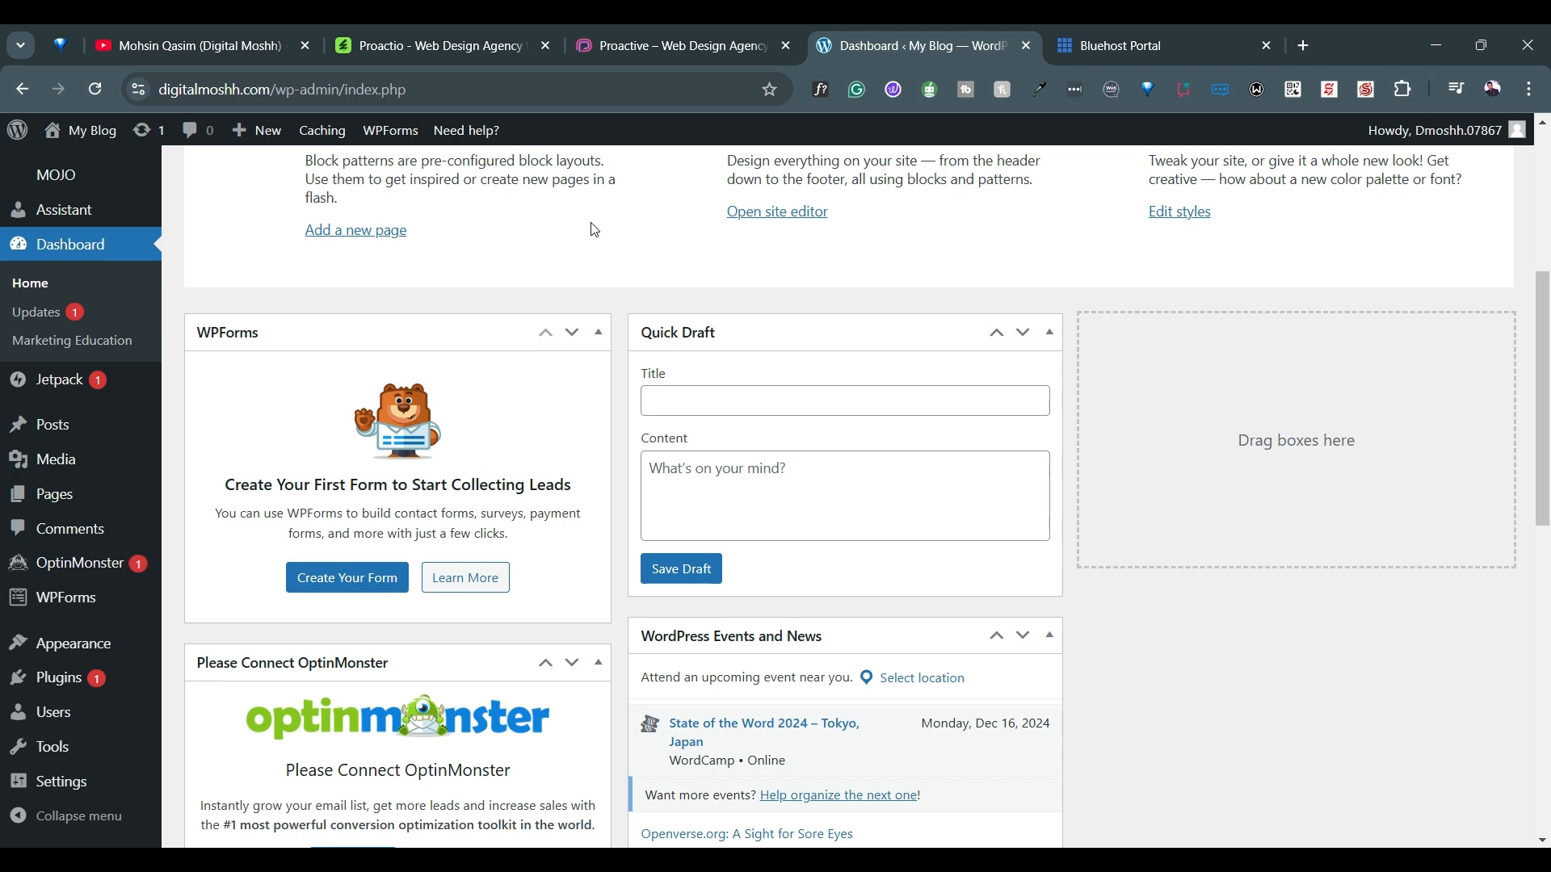
Switch to the Bluehost portal, open its advanced cPanel tools and launch the MultiPHP INI Editor
click(1138, 36)
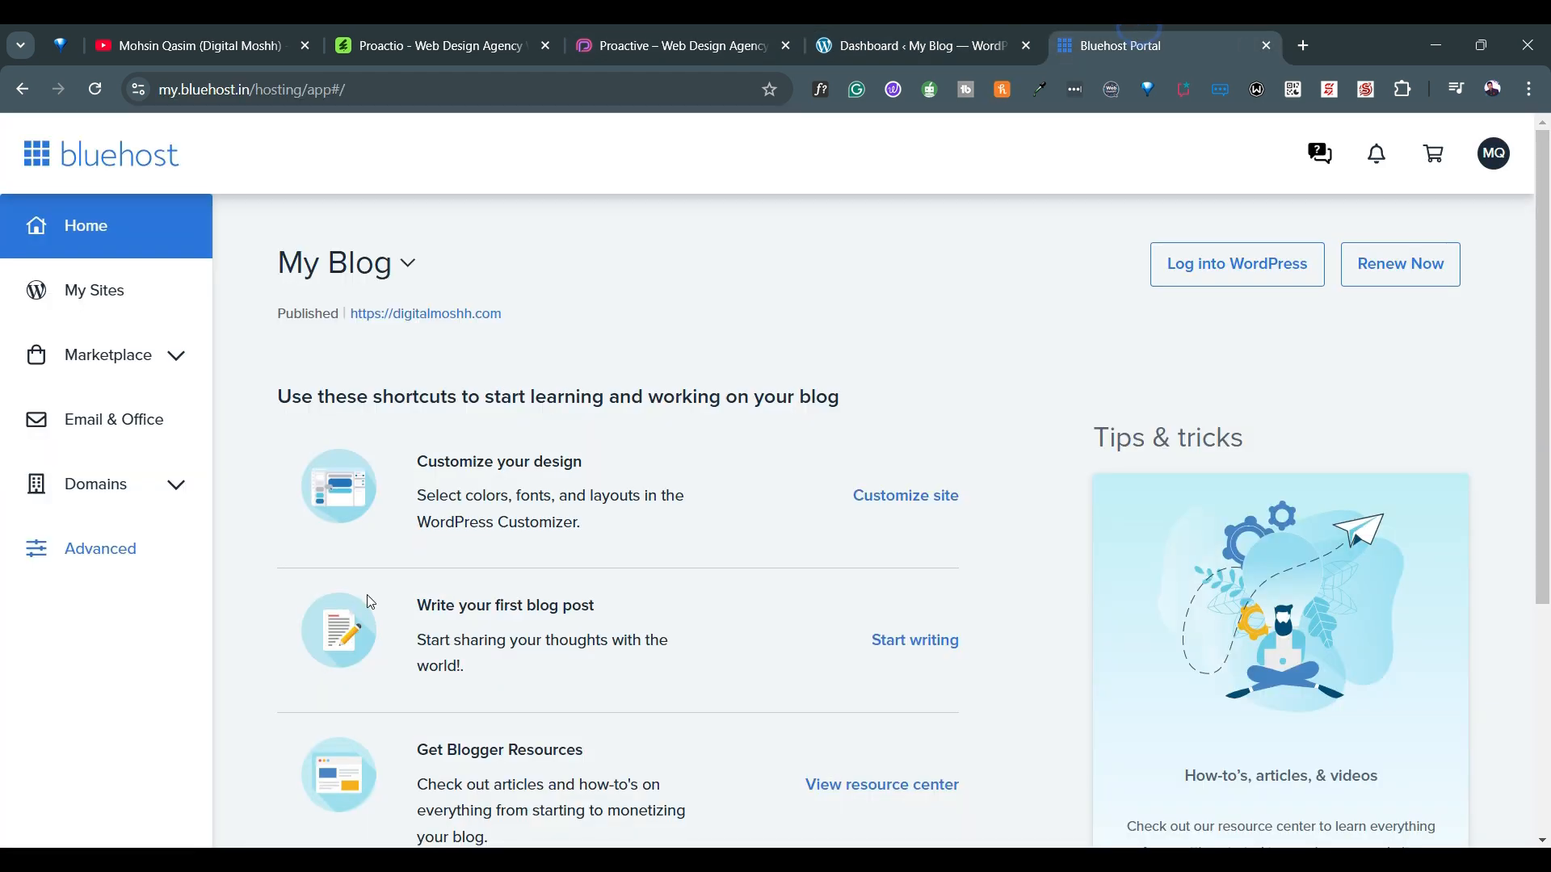
click(68, 571)
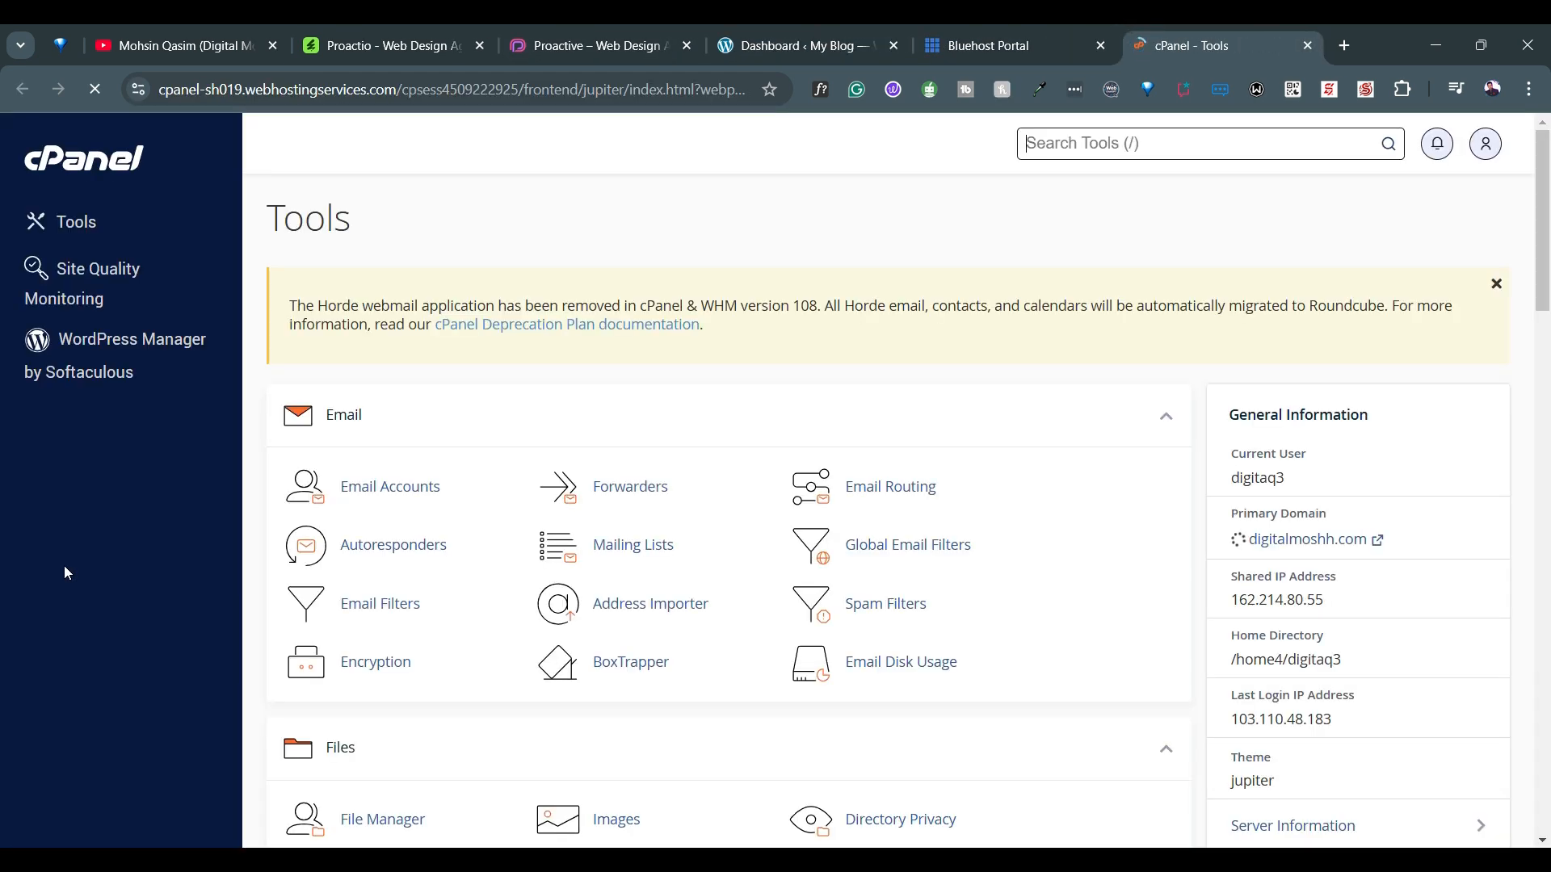
scroll(776, 368, down, 5)
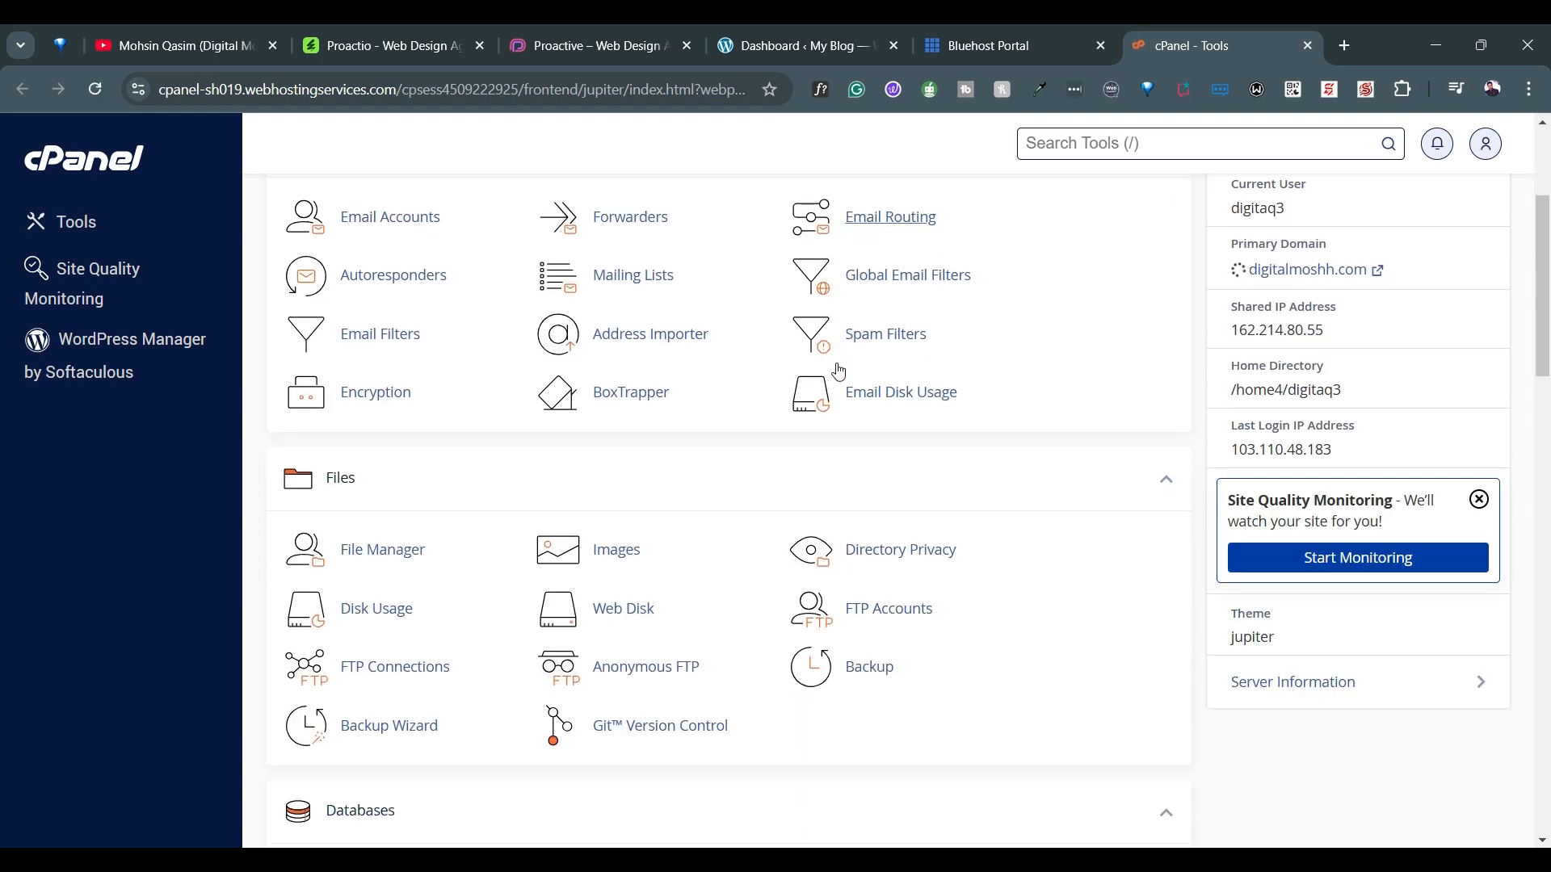
scroll(840, 371, down, 6)
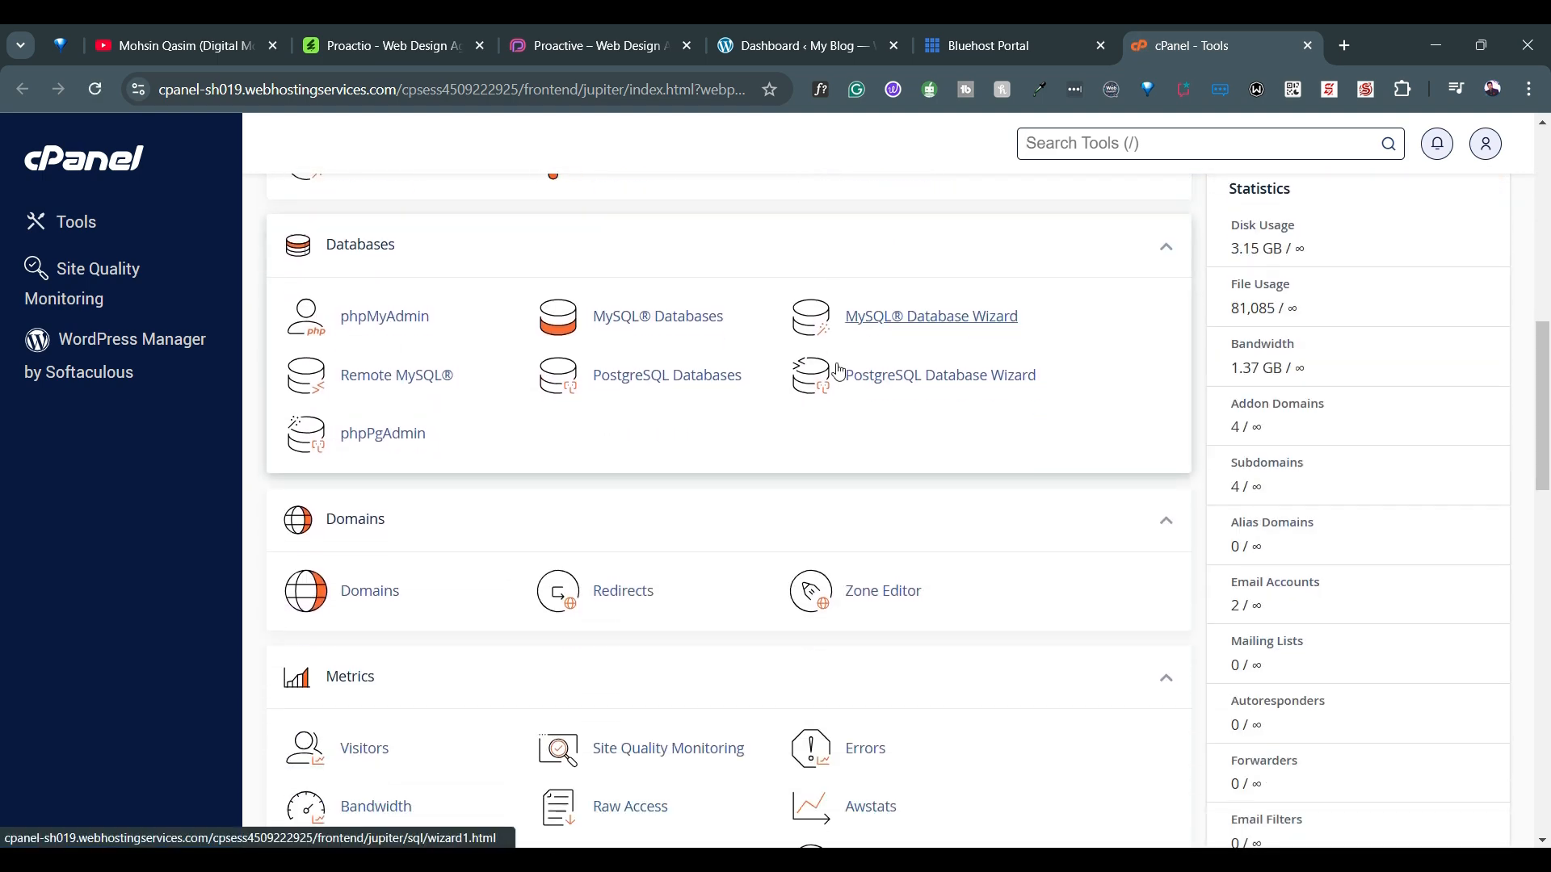
scroll(840, 371, down, 10)
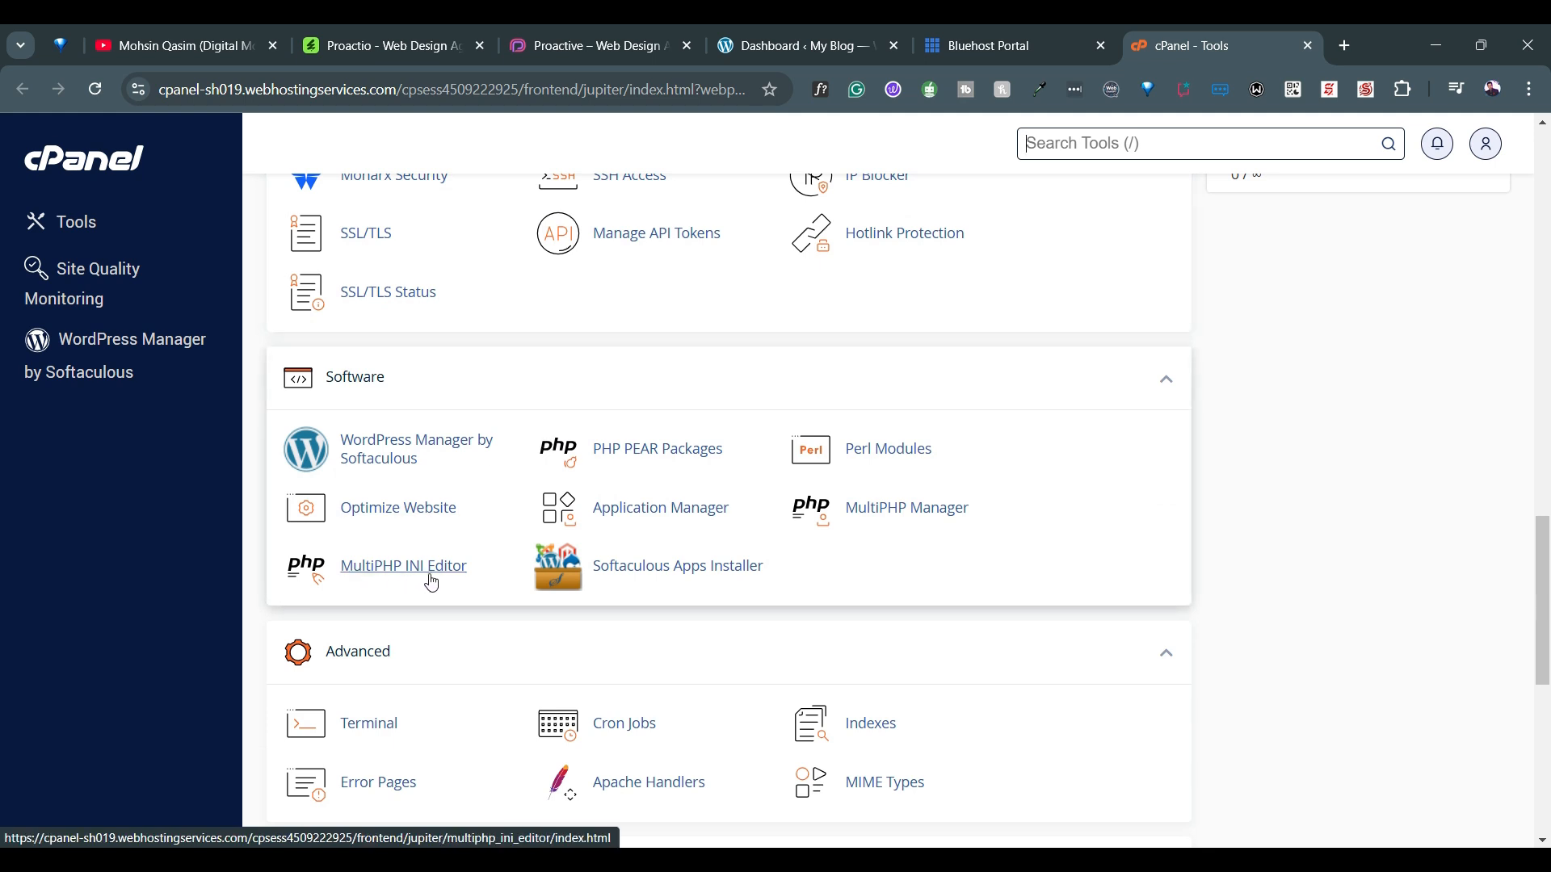
click(432, 582)
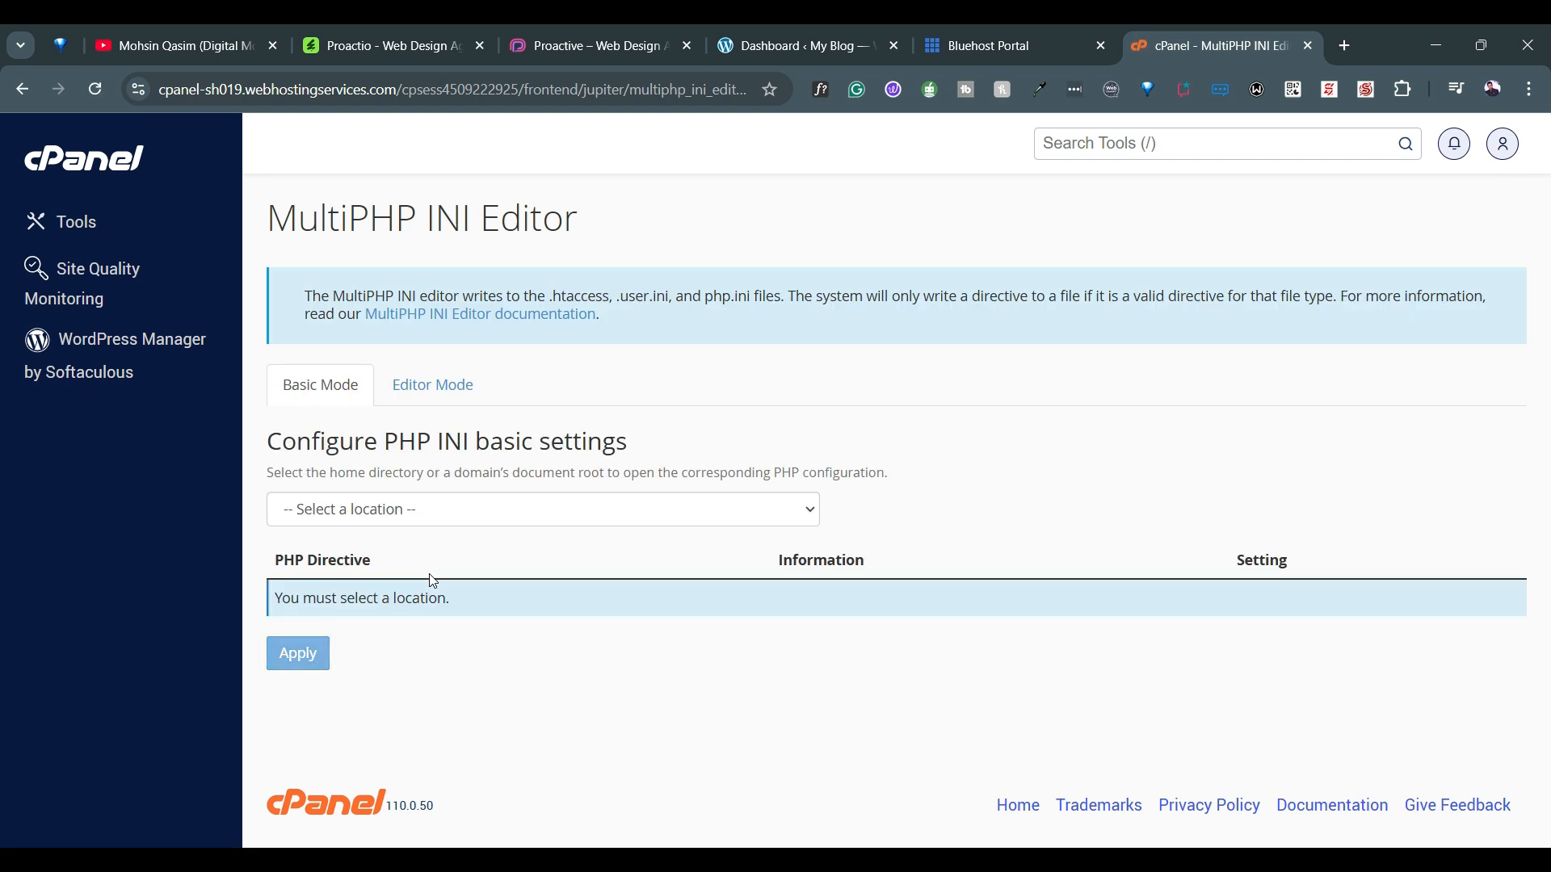
Load the PHP INI settings of digitalmoshh.com in Editor Mode
click(442, 388)
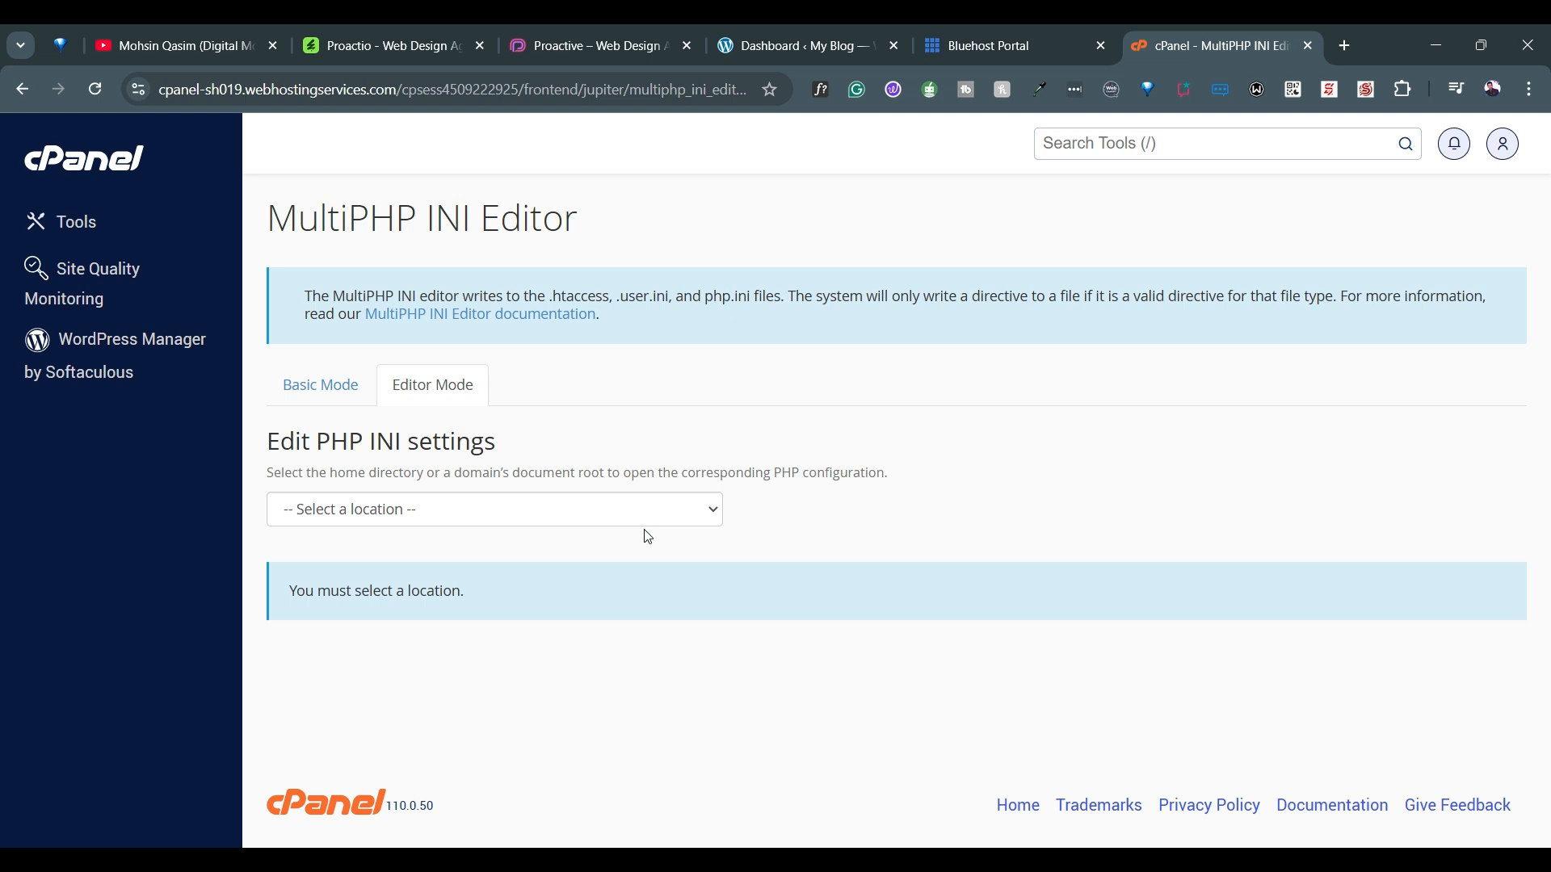
click(700, 516)
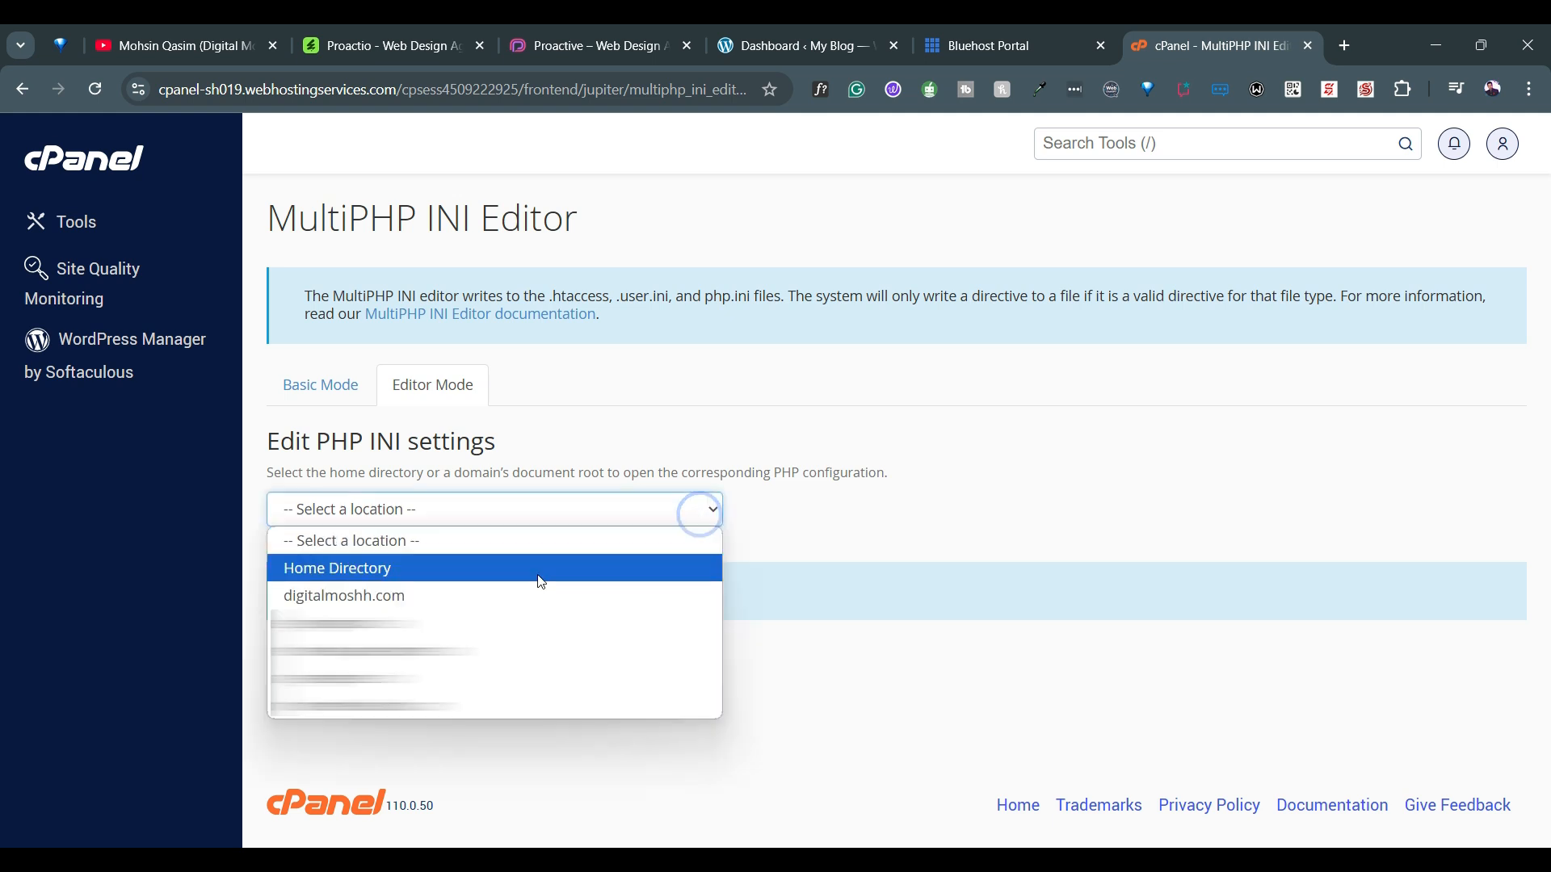
click(359, 598)
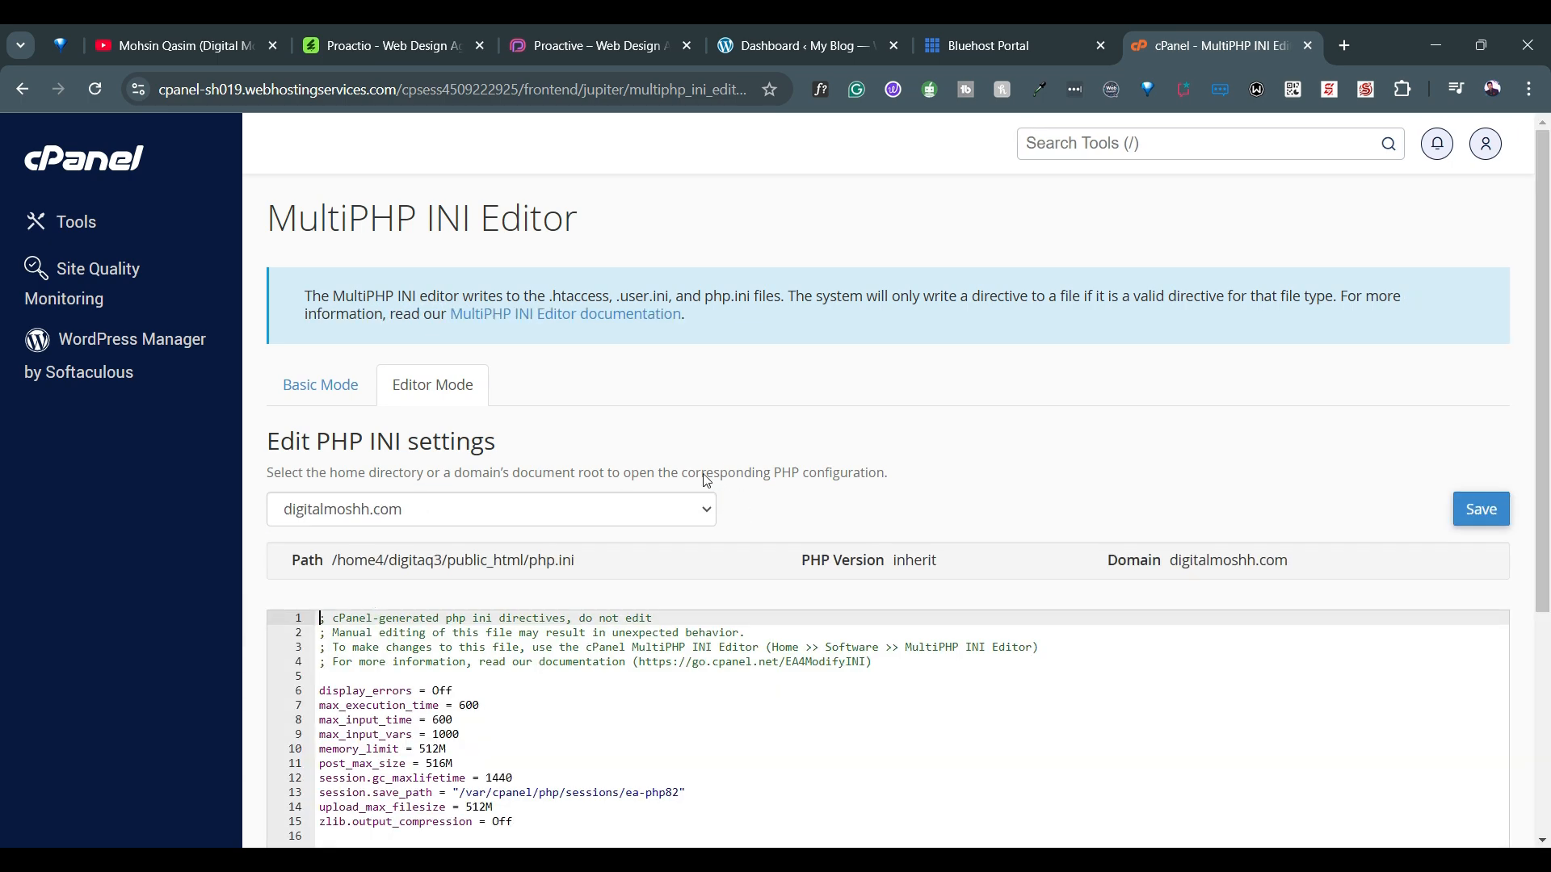
scroll(709, 476, down, 4)
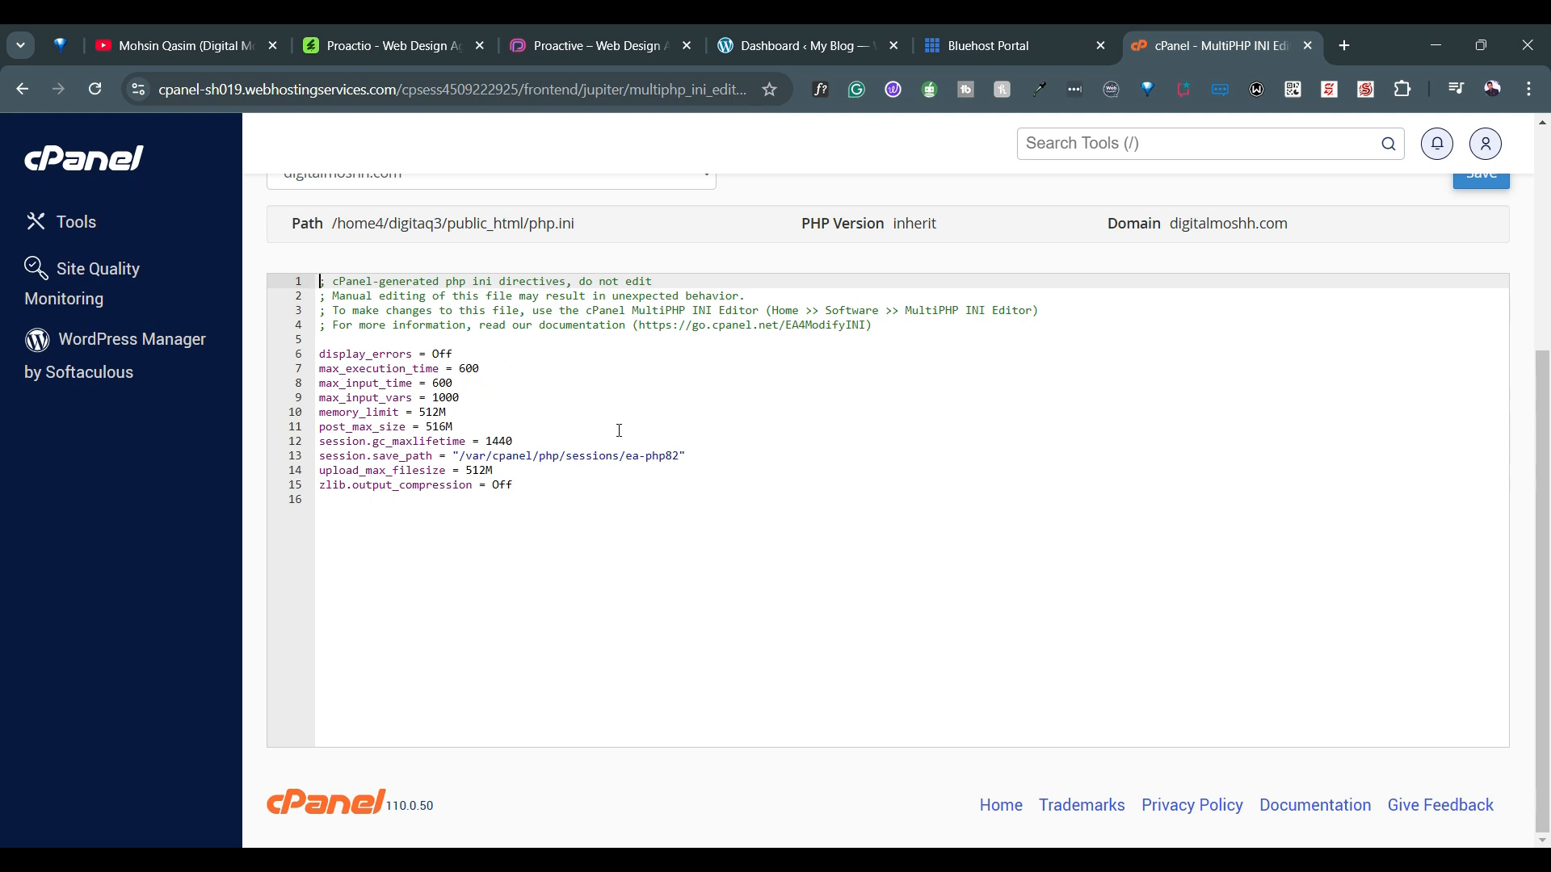
Place the Notepad note beside the php.ini directives and compare the recommended PHP limits with those in the file
click(1108, 759)
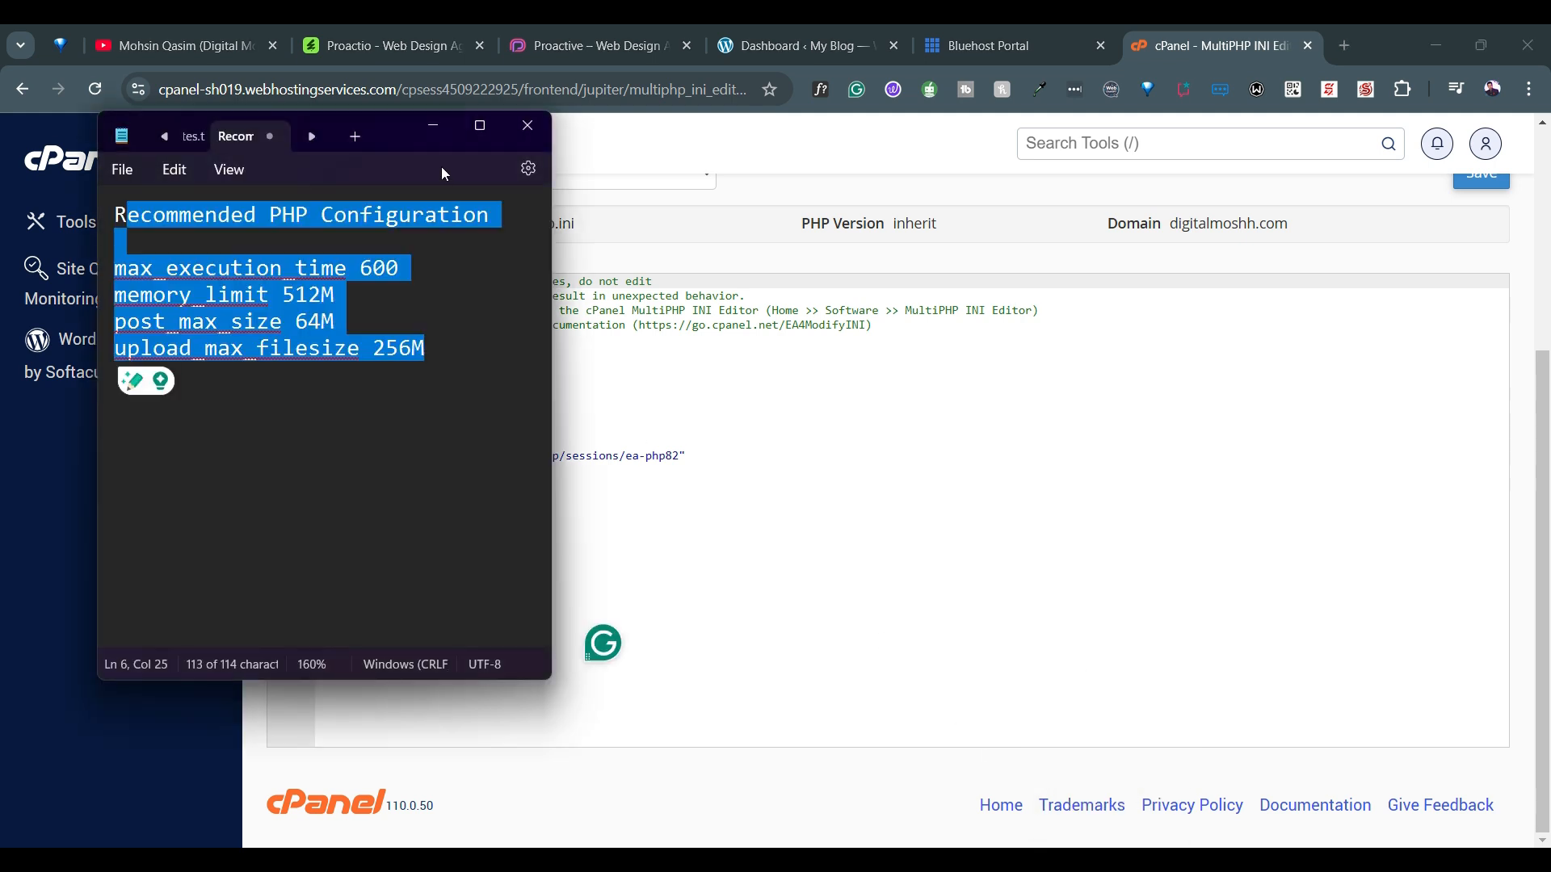
drag(394, 132, 995, 190)
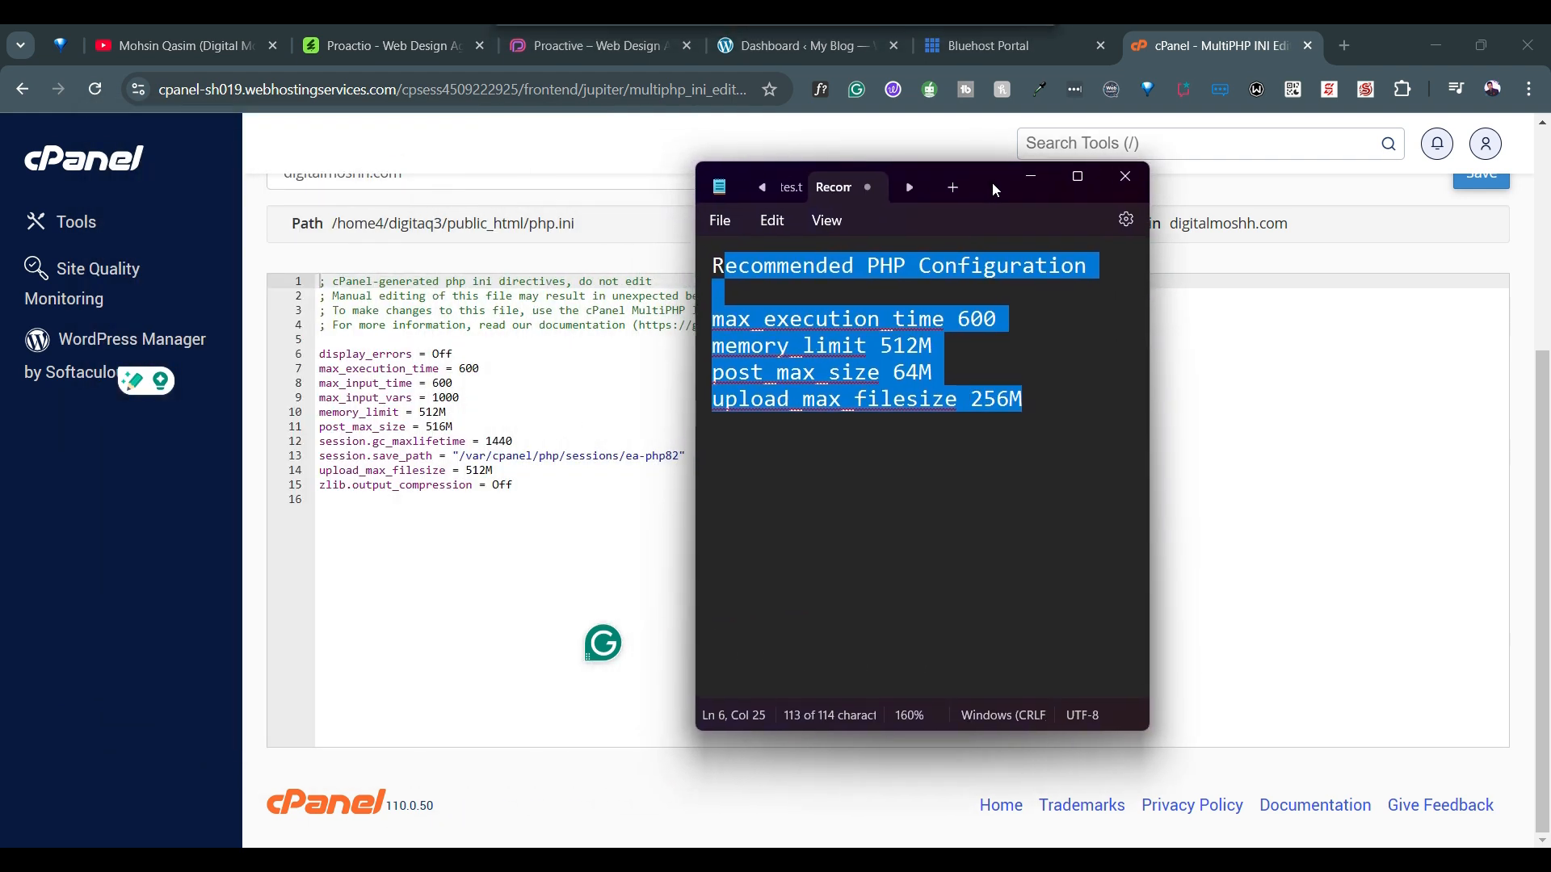
click(827, 346)
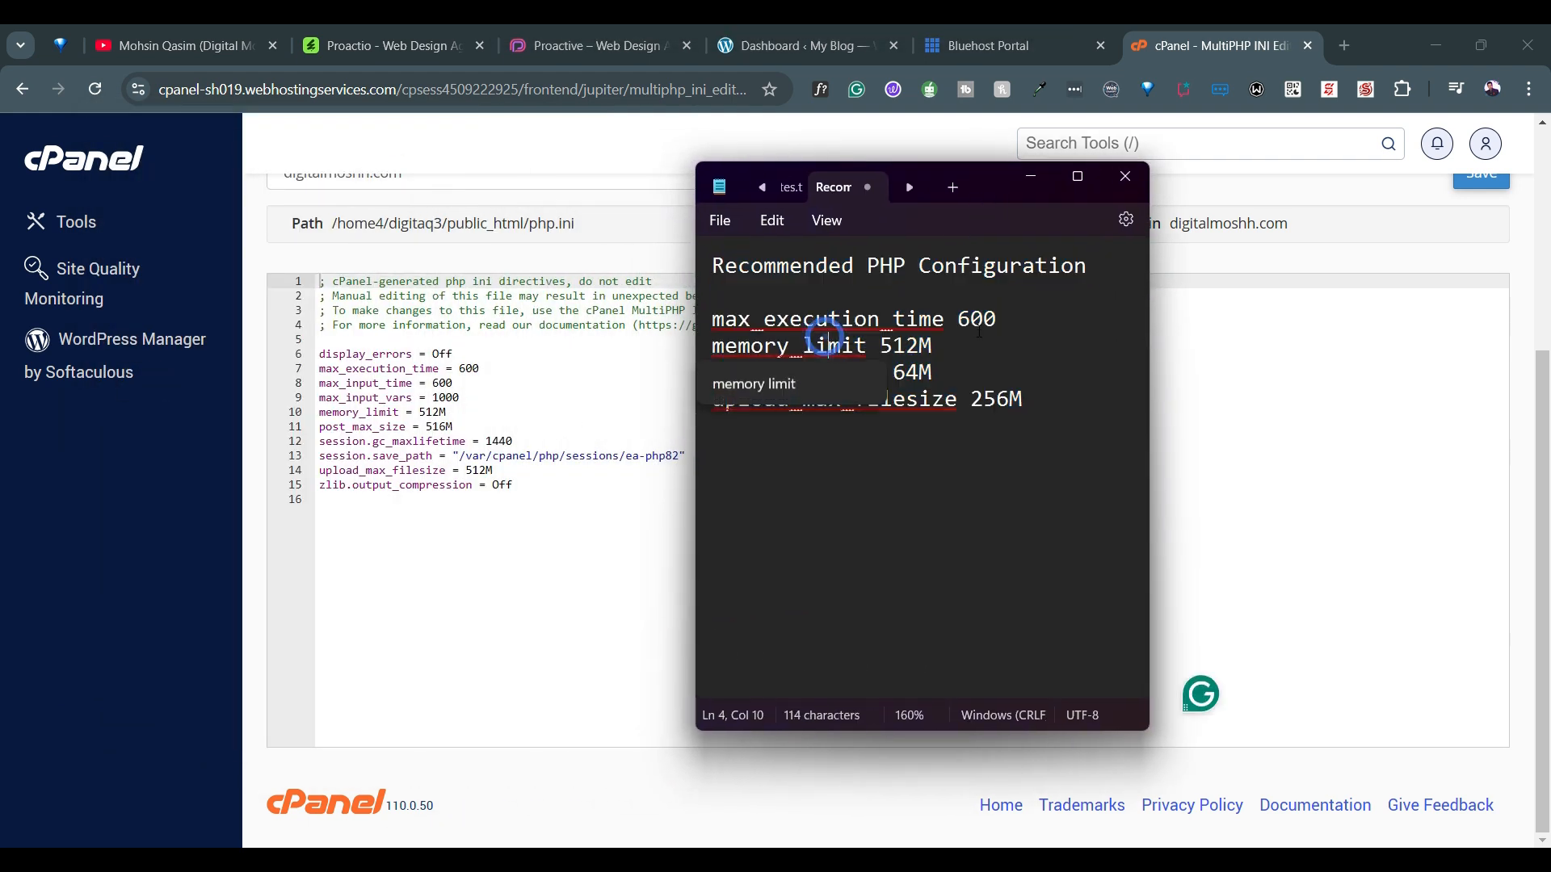
click(925, 479)
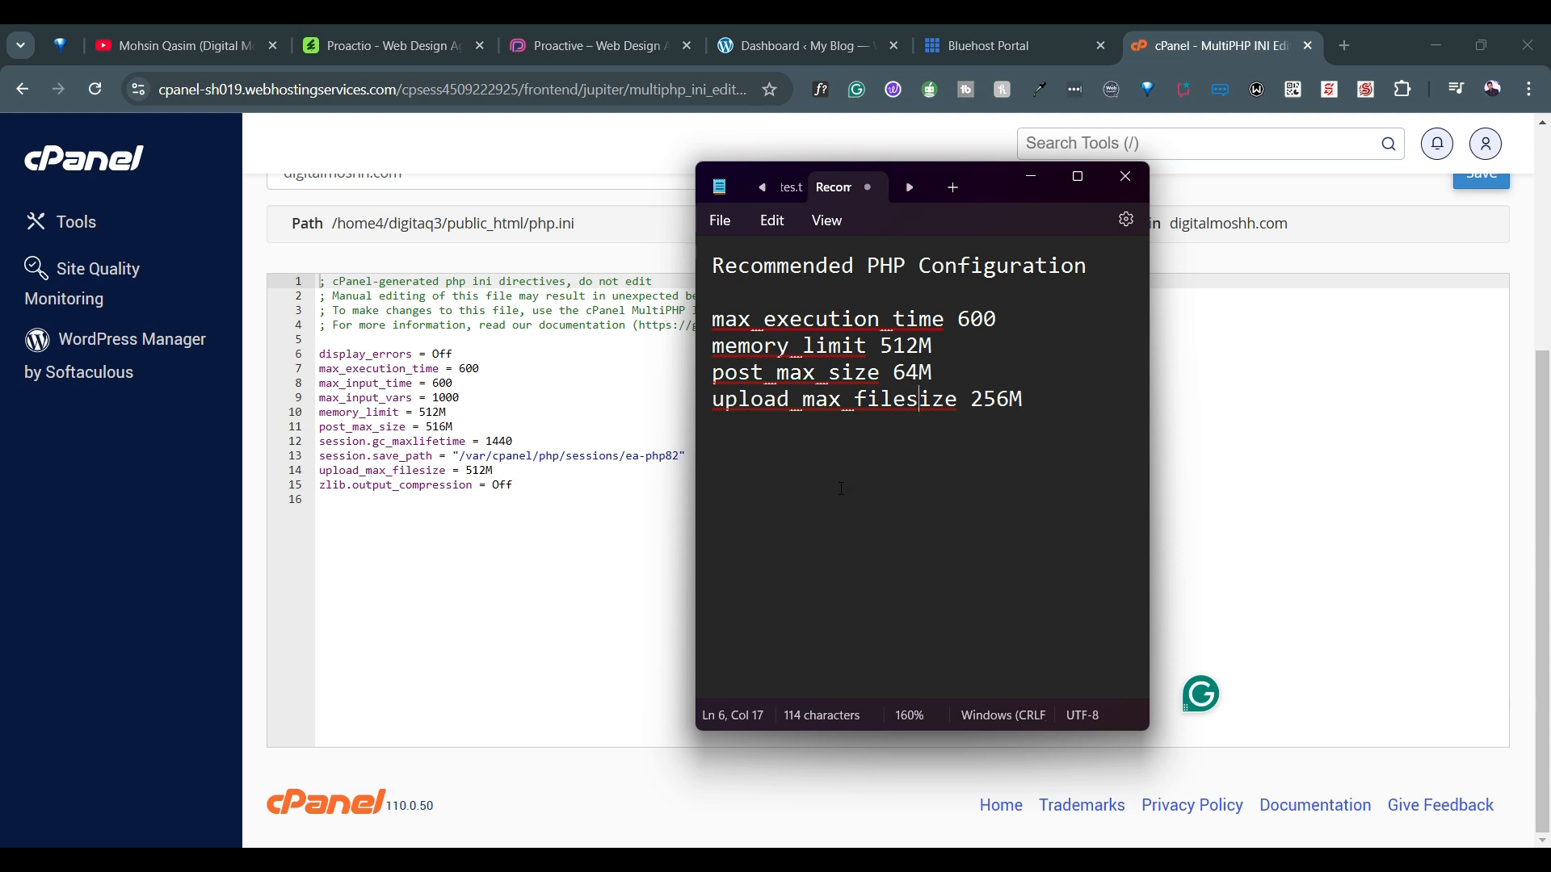
click(700, 568)
click(632, 602)
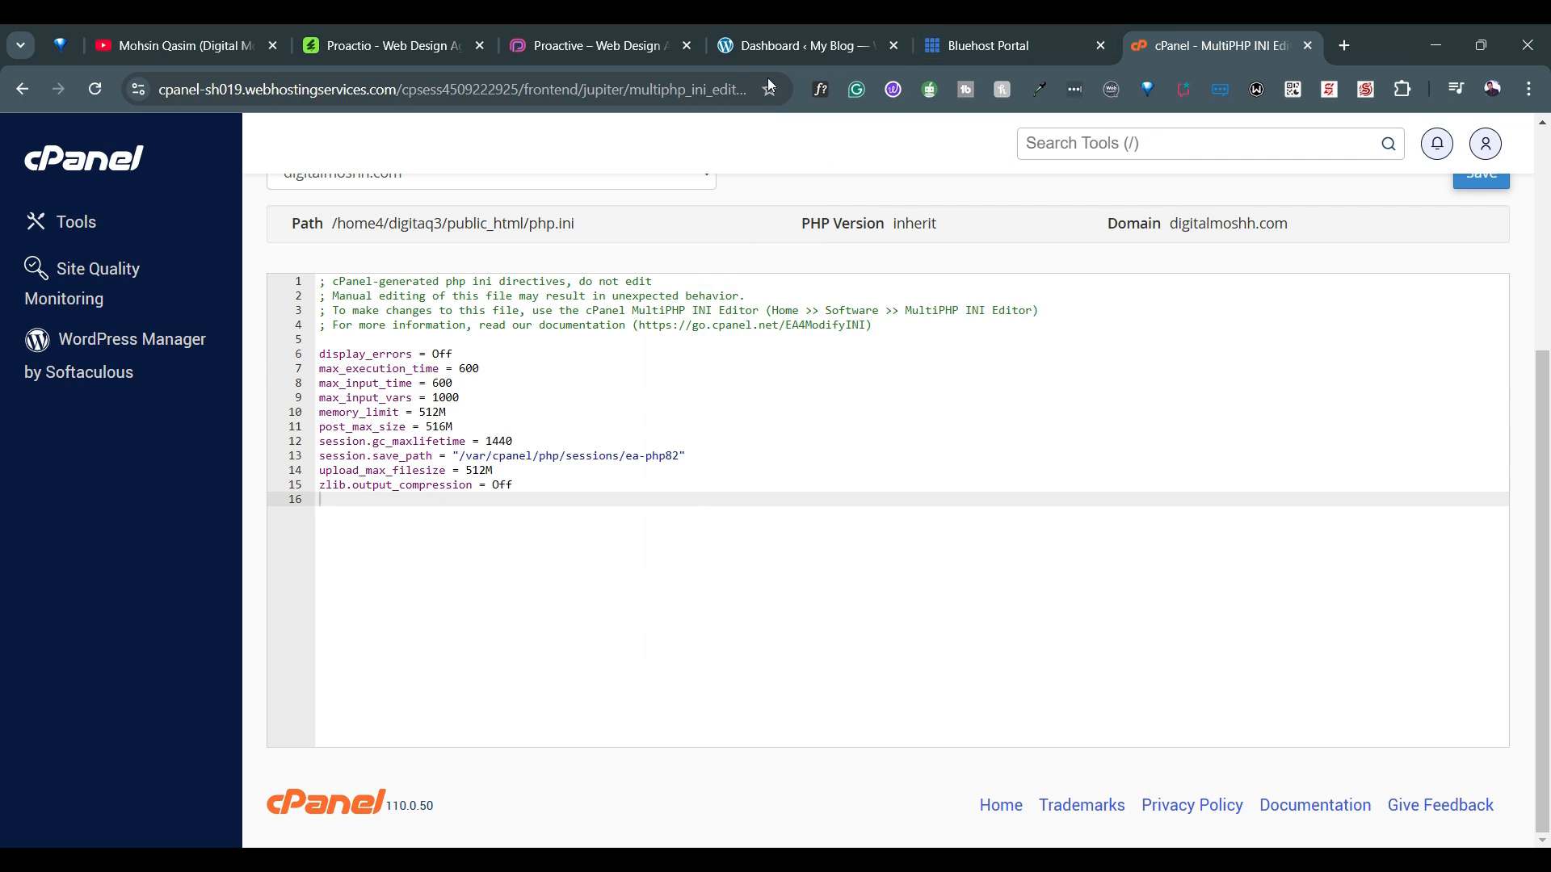
Switch to the WordPress dashboard, open the Site Health info and expand its Server section
click(803, 55)
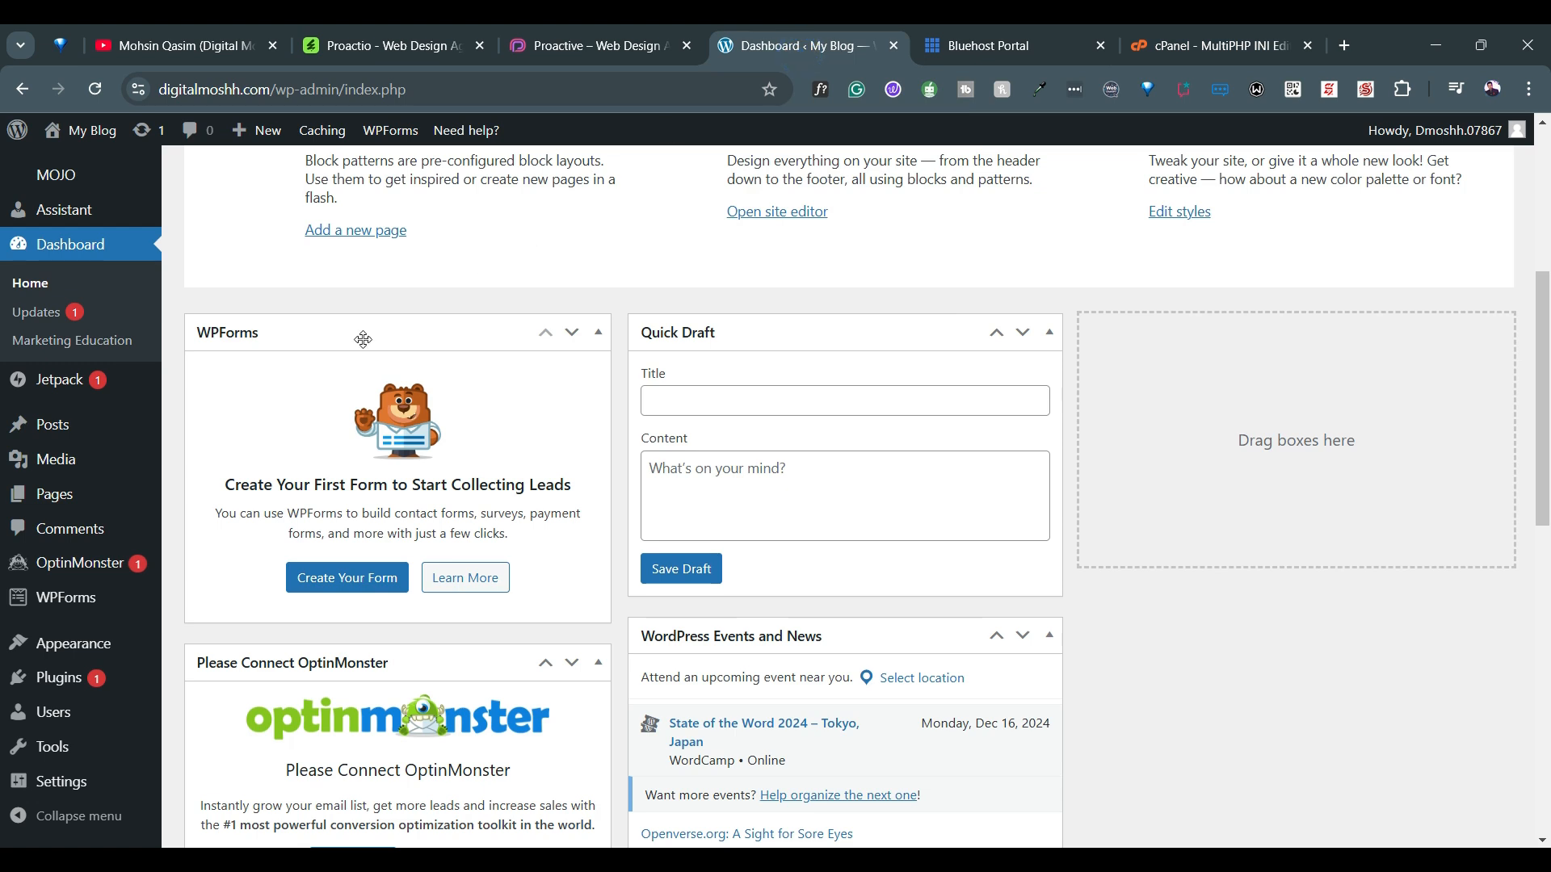
mouse_move(147, 736)
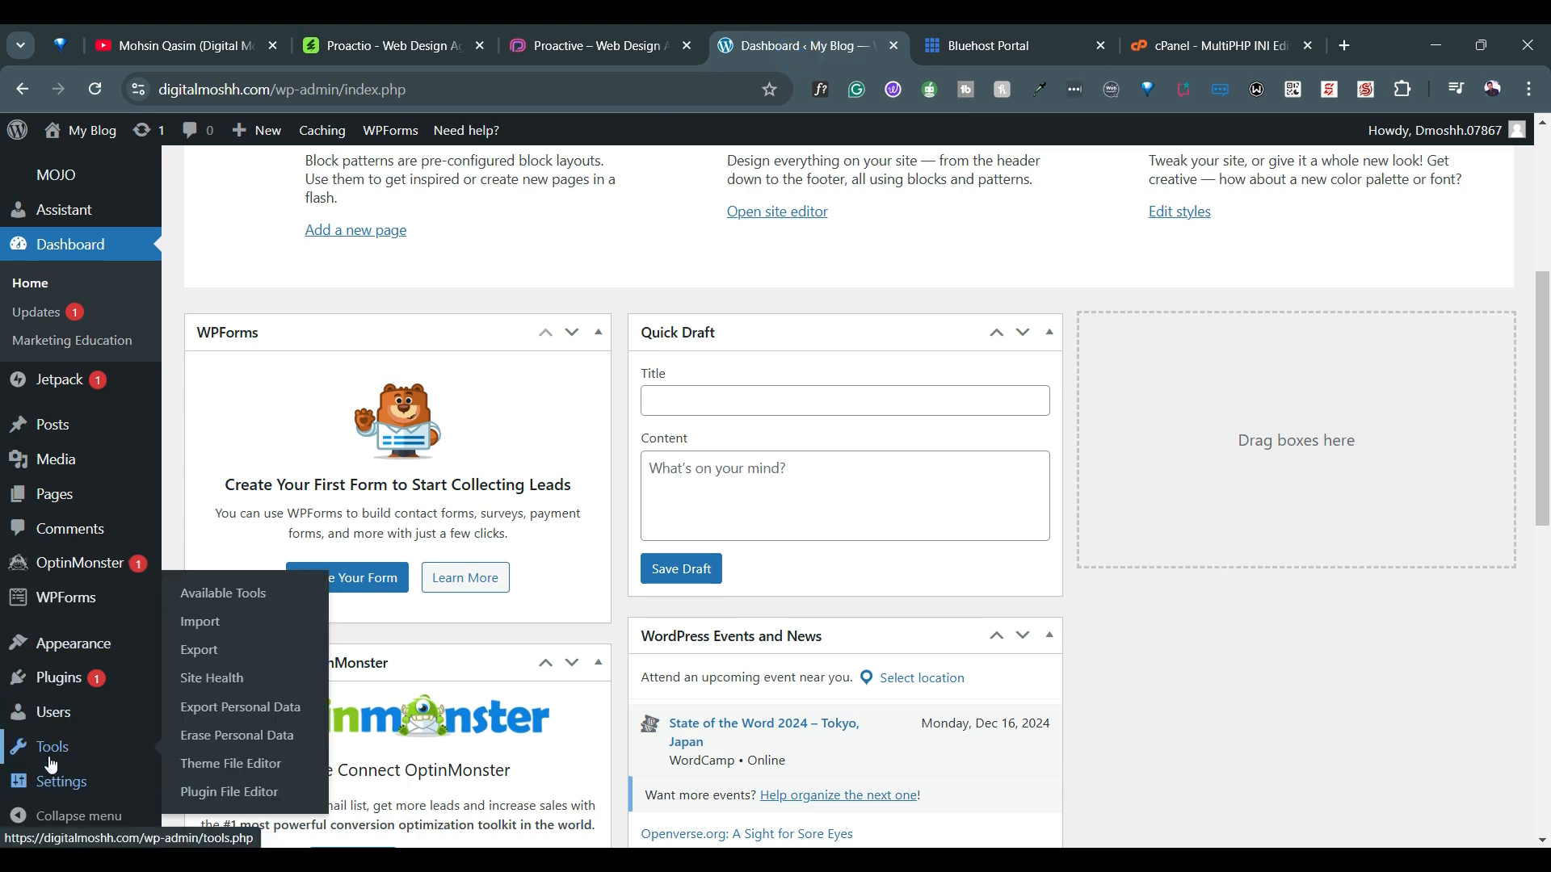
mouse_move(75, 745)
click(241, 678)
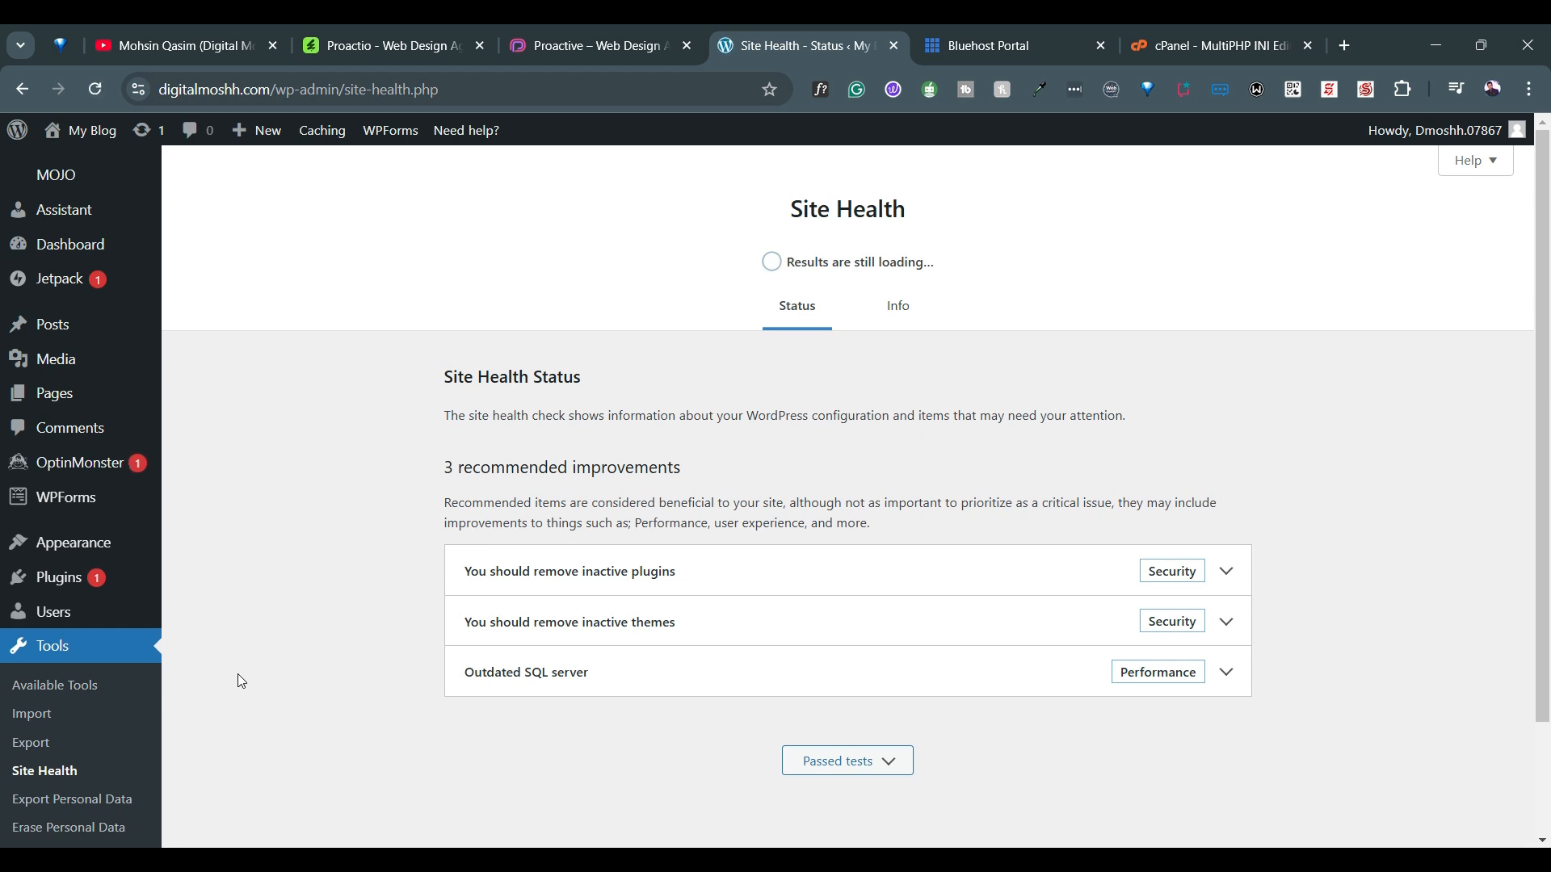
click(905, 319)
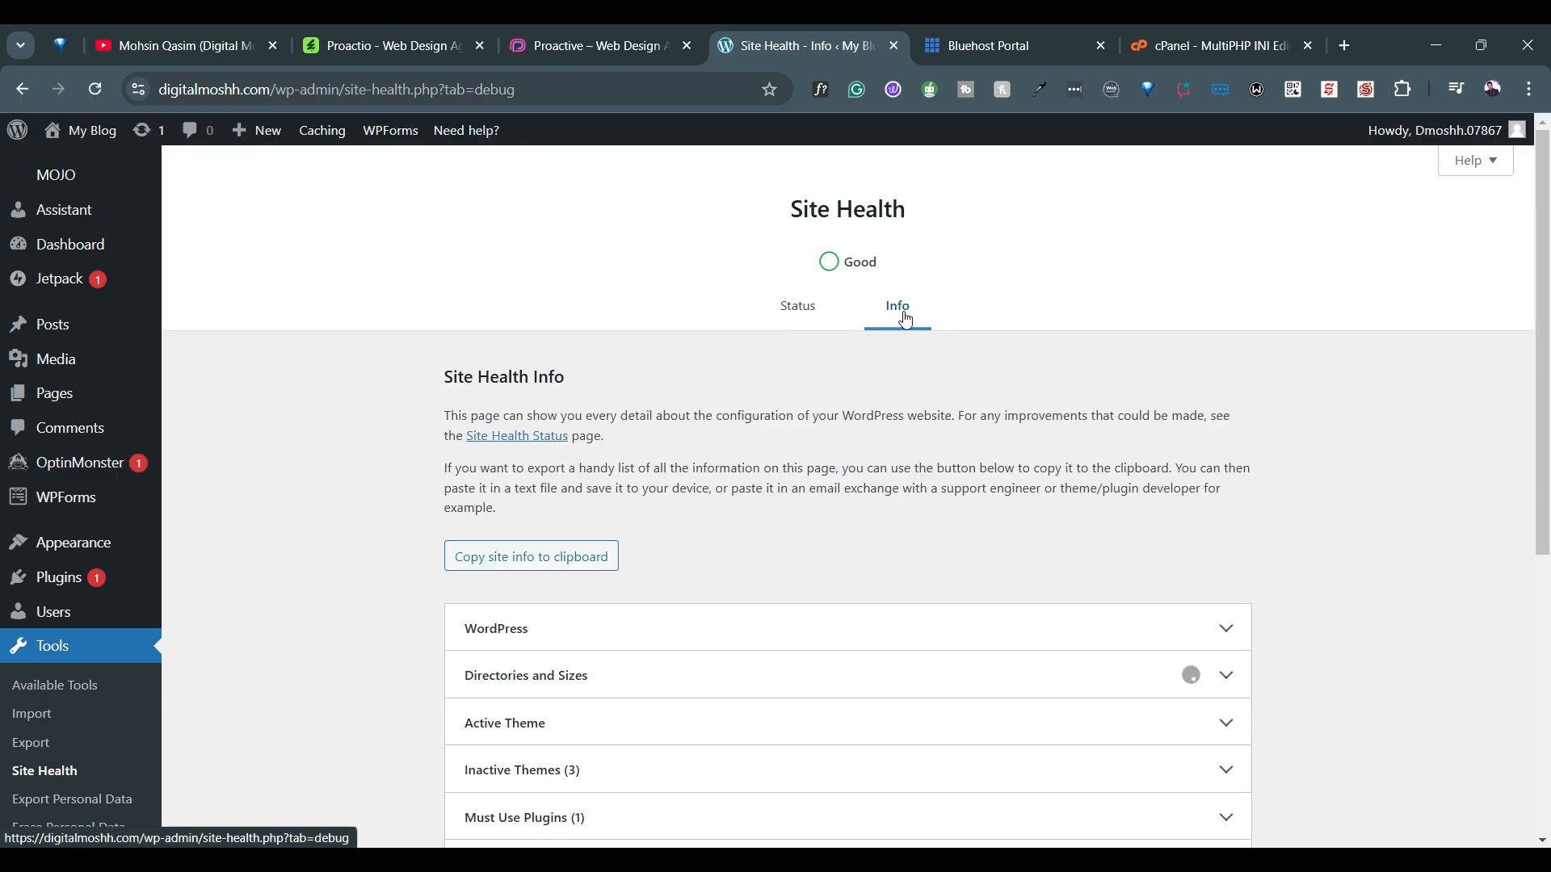
scroll(988, 452, down, 3)
scroll(988, 454, down, 3)
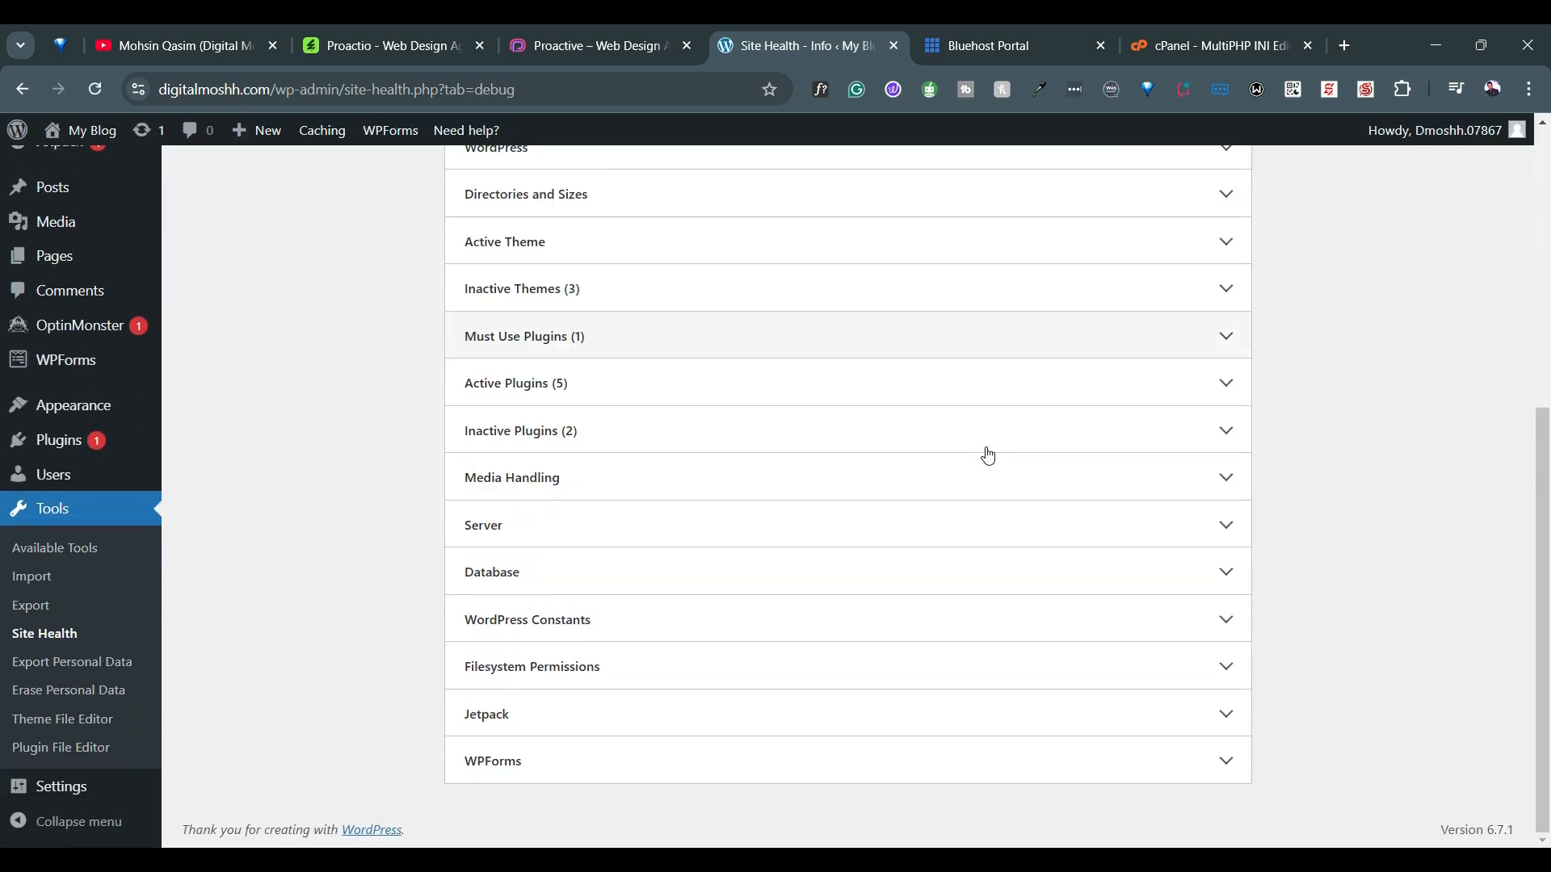
click(1221, 525)
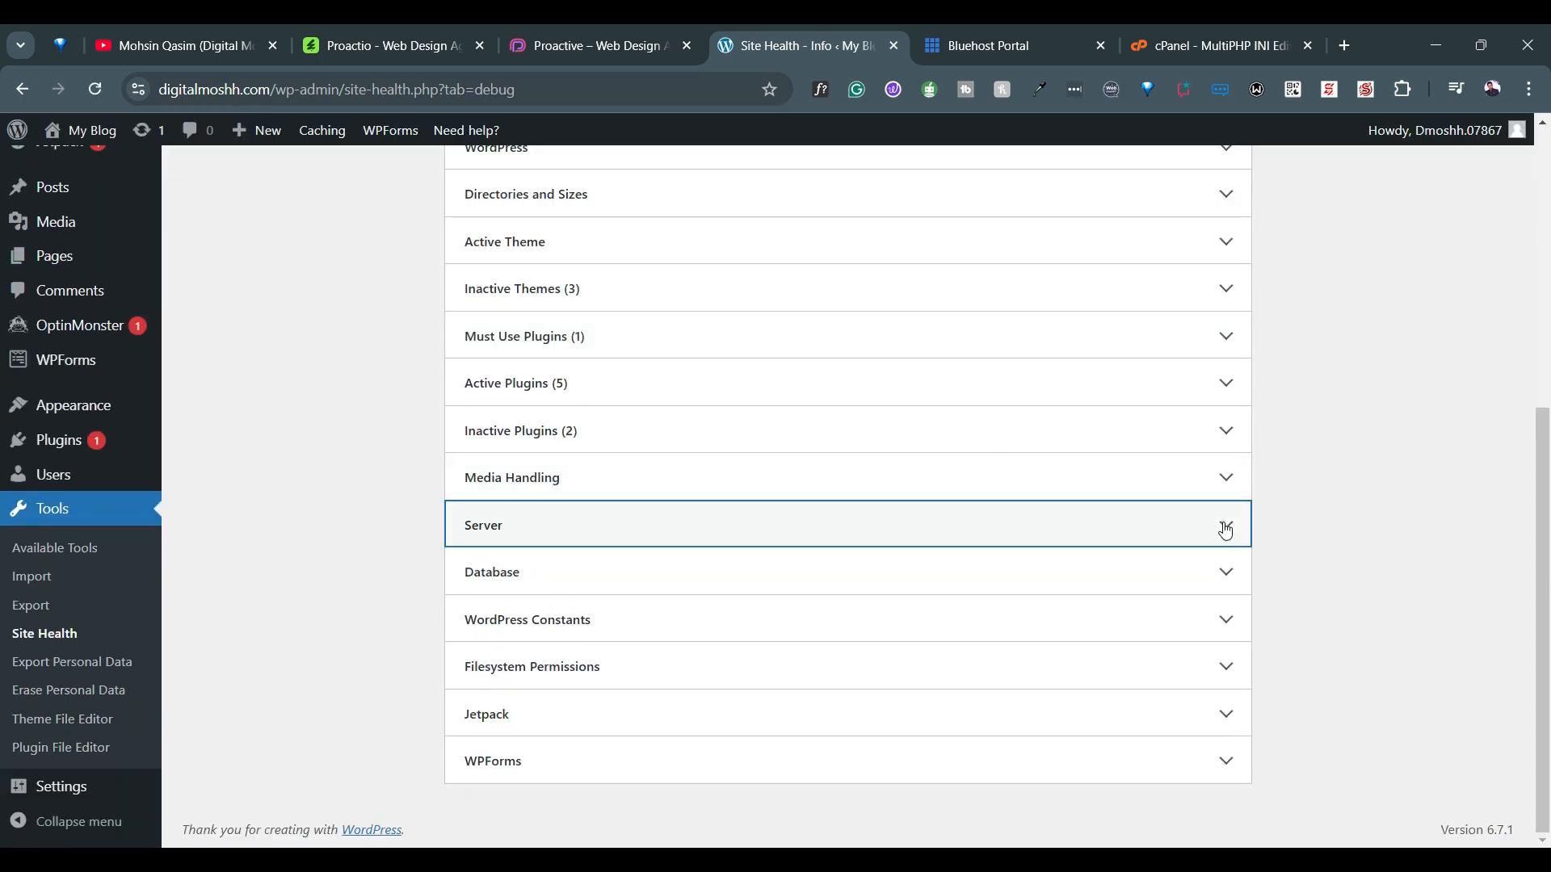
Examine the PHP limits in the Server table, from max input variables through post max size
scroll(1201, 686, down, 5)
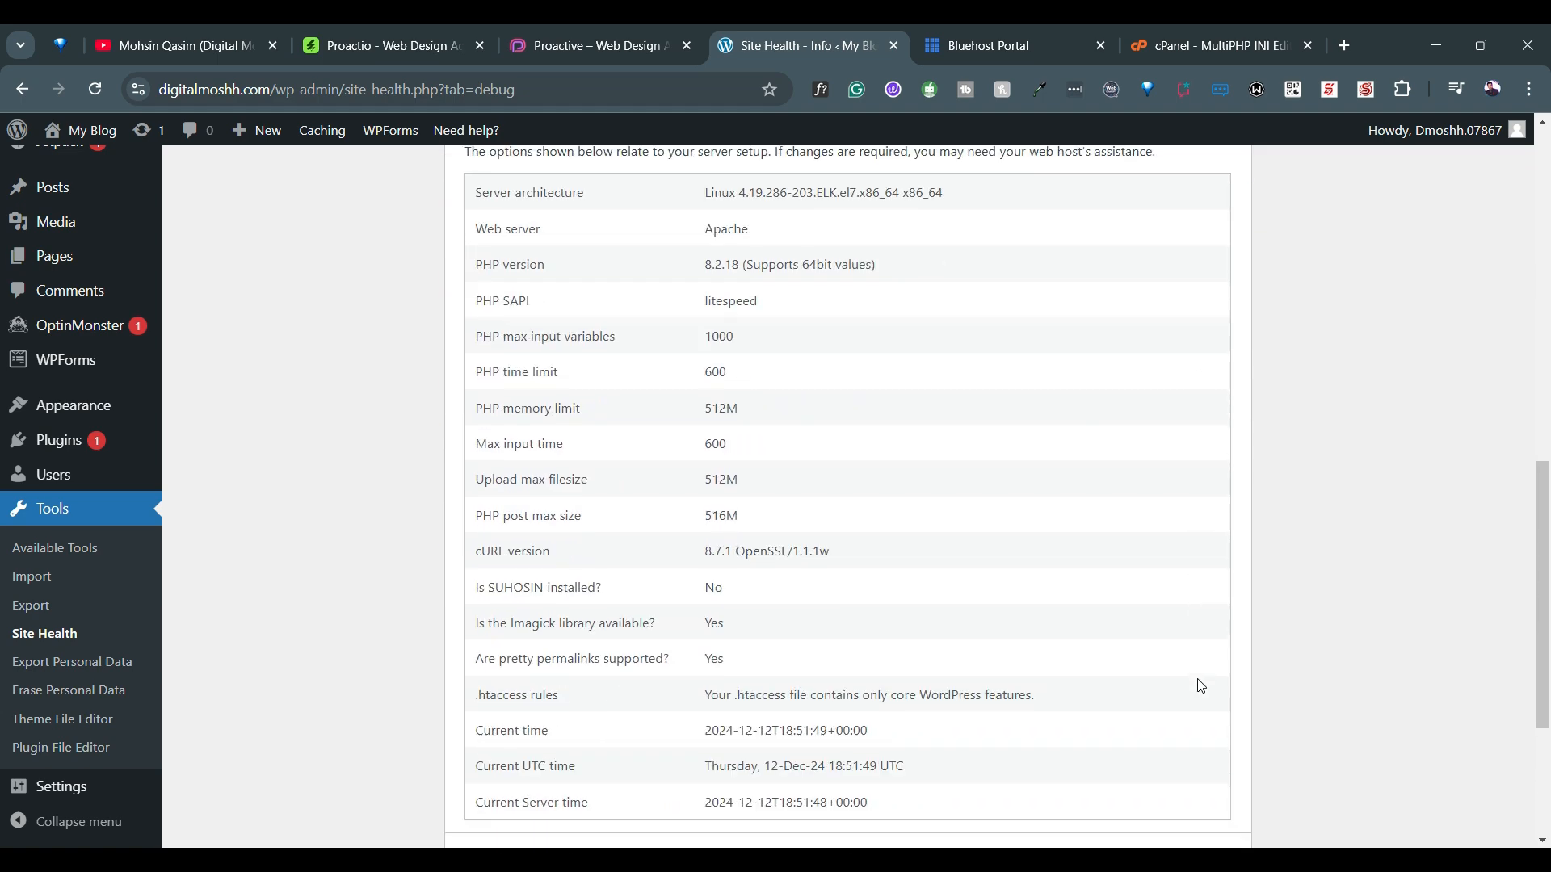
ctrl+scroll(761, 450, up, 3)
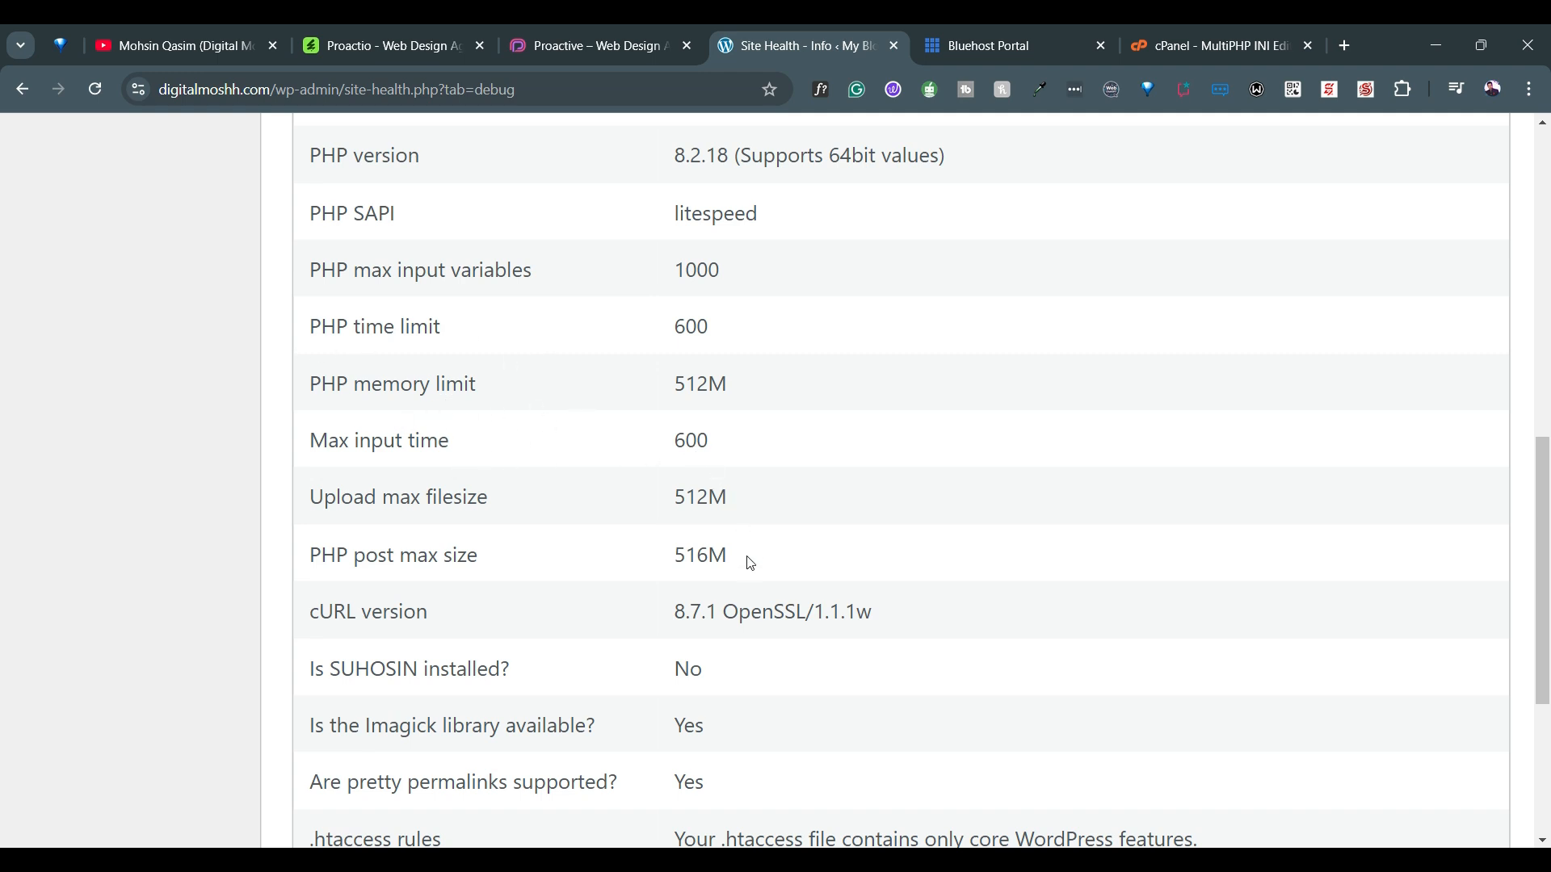
drag(712, 260, 710, 460)
click(710, 467)
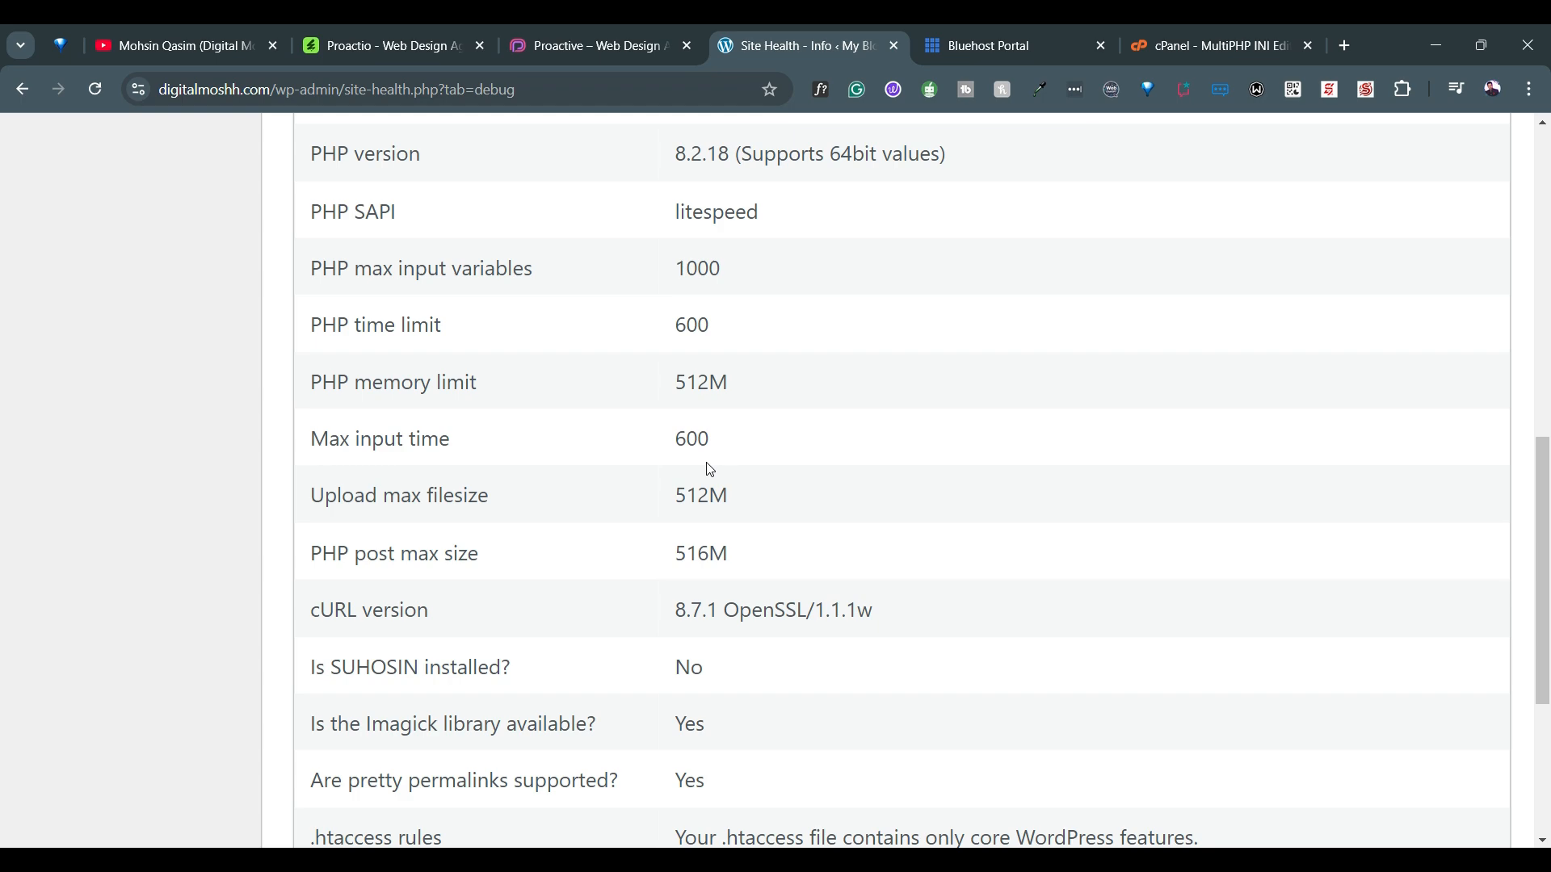
key(ctrl+minus)
key(ctrl+minus)
key(ctrl+minus)
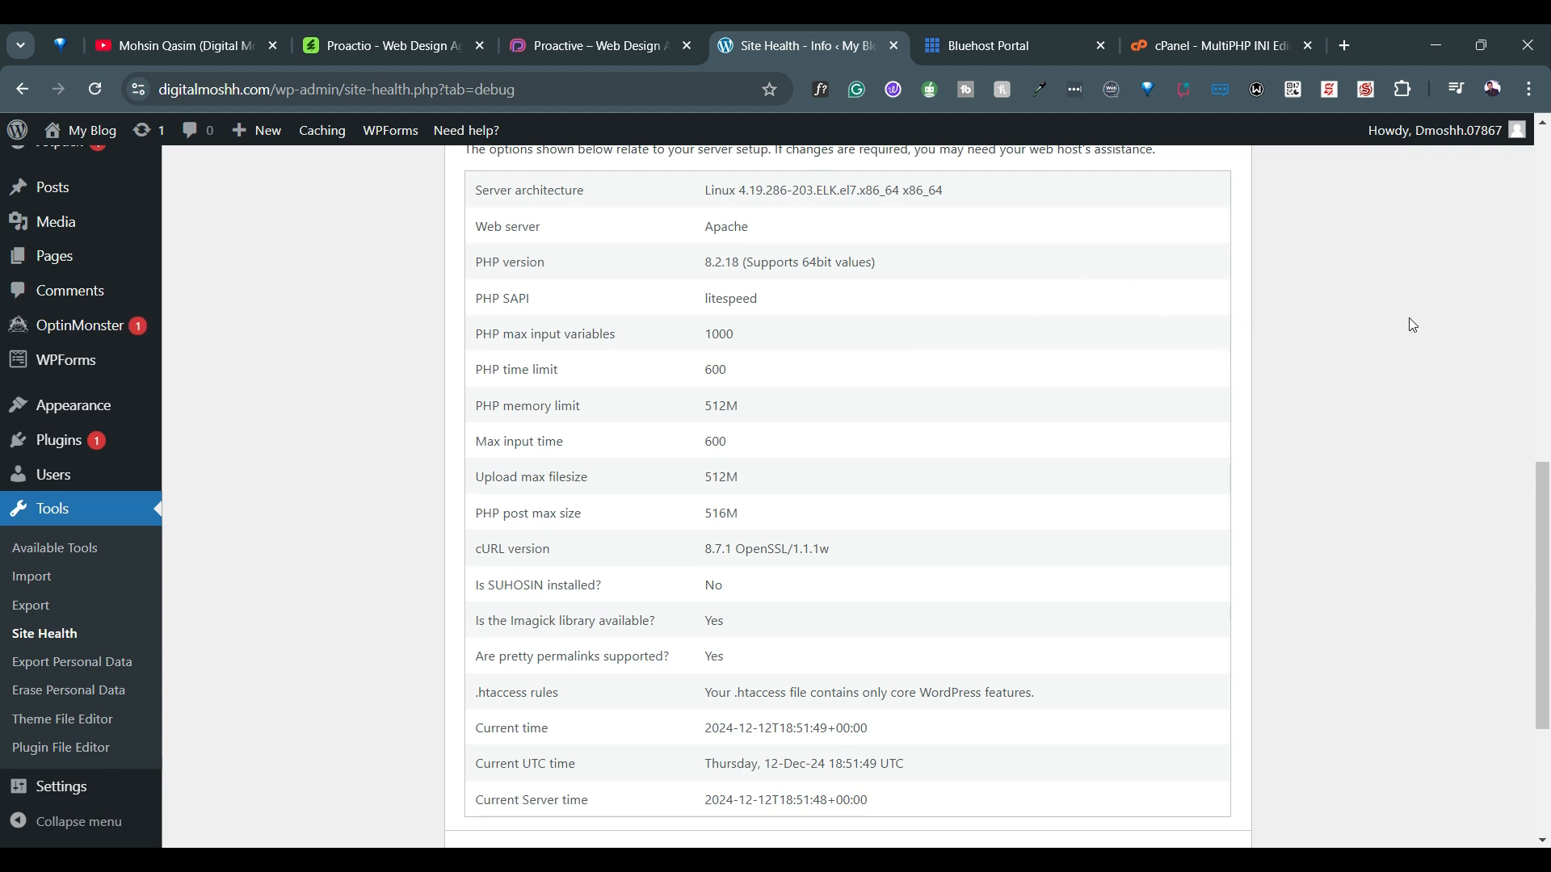
click(420, 46)
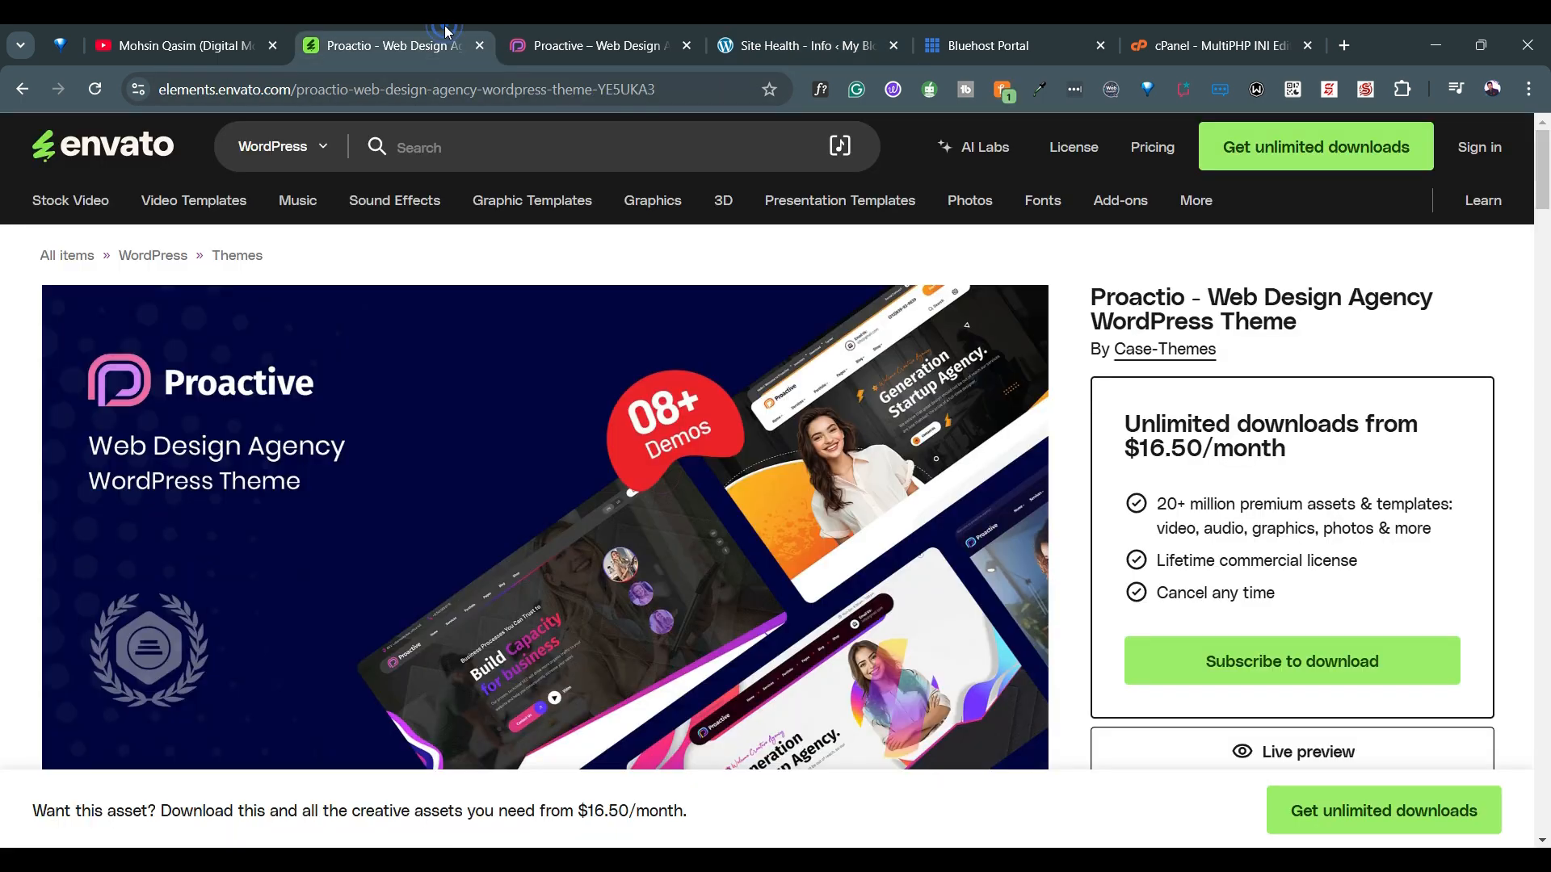
mouse_move(1123, 202)
mouse_move(511, 26)
click(630, 32)
click(226, 26)
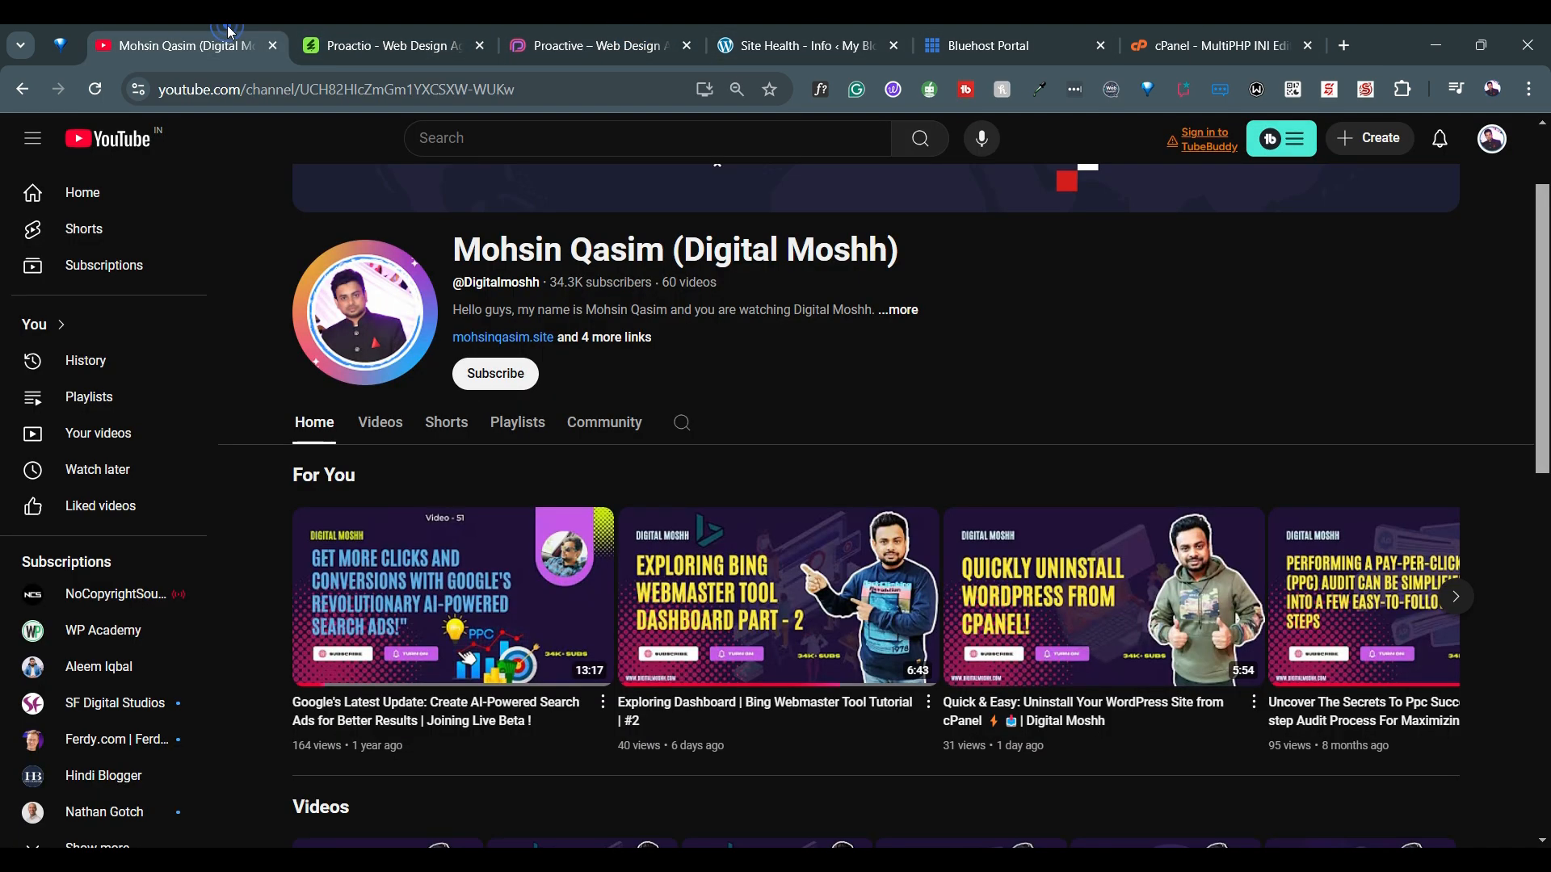
Dismiss the desktop advert and minimize the Notepad note, then return to the browser
click(1426, 39)
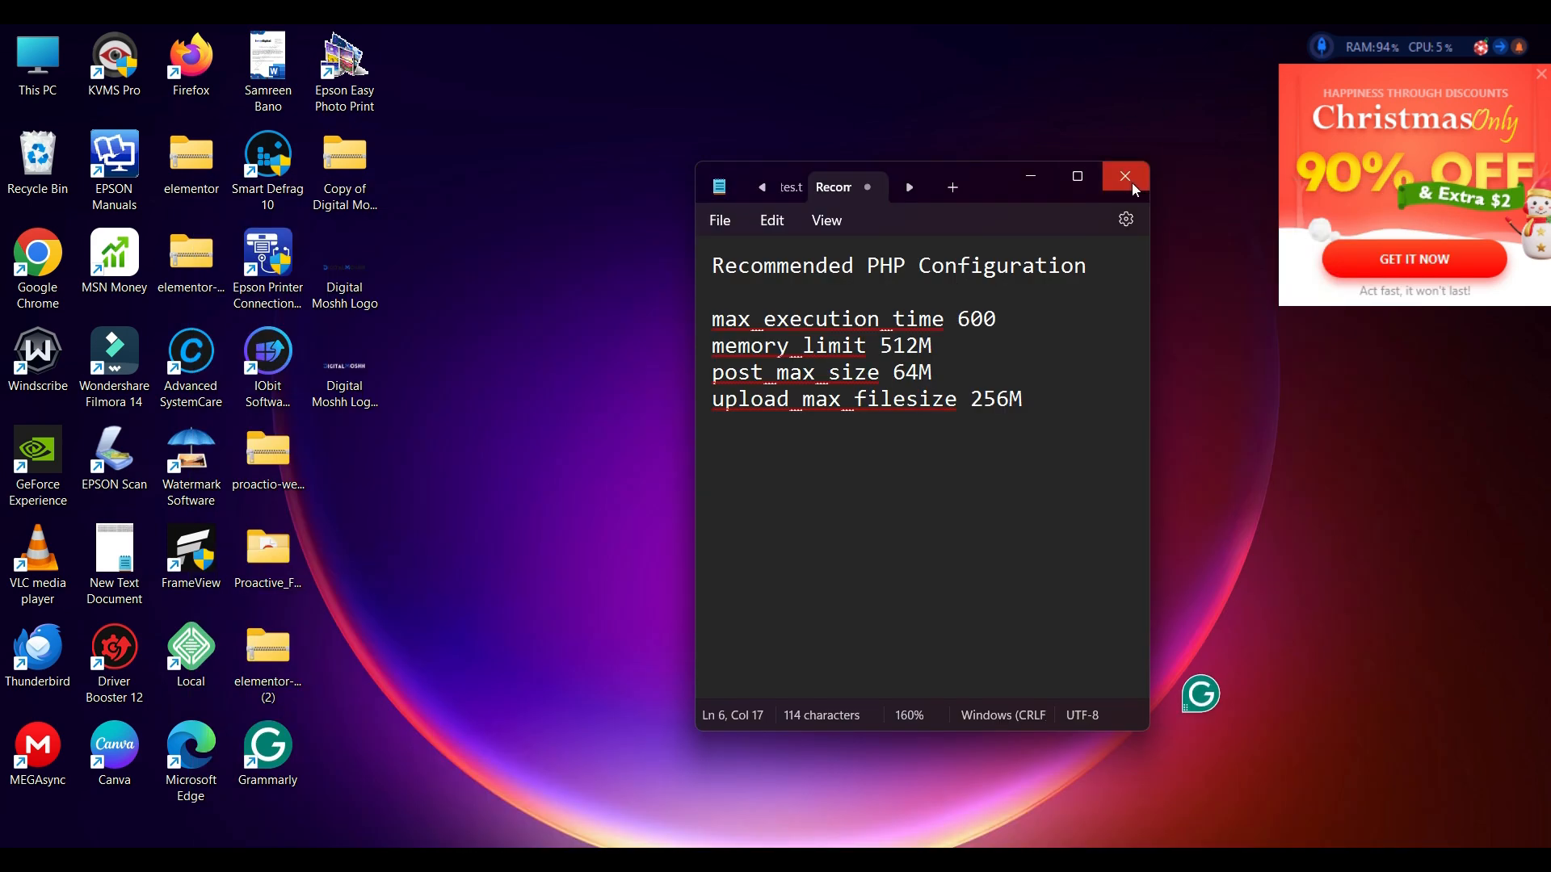
click(1540, 74)
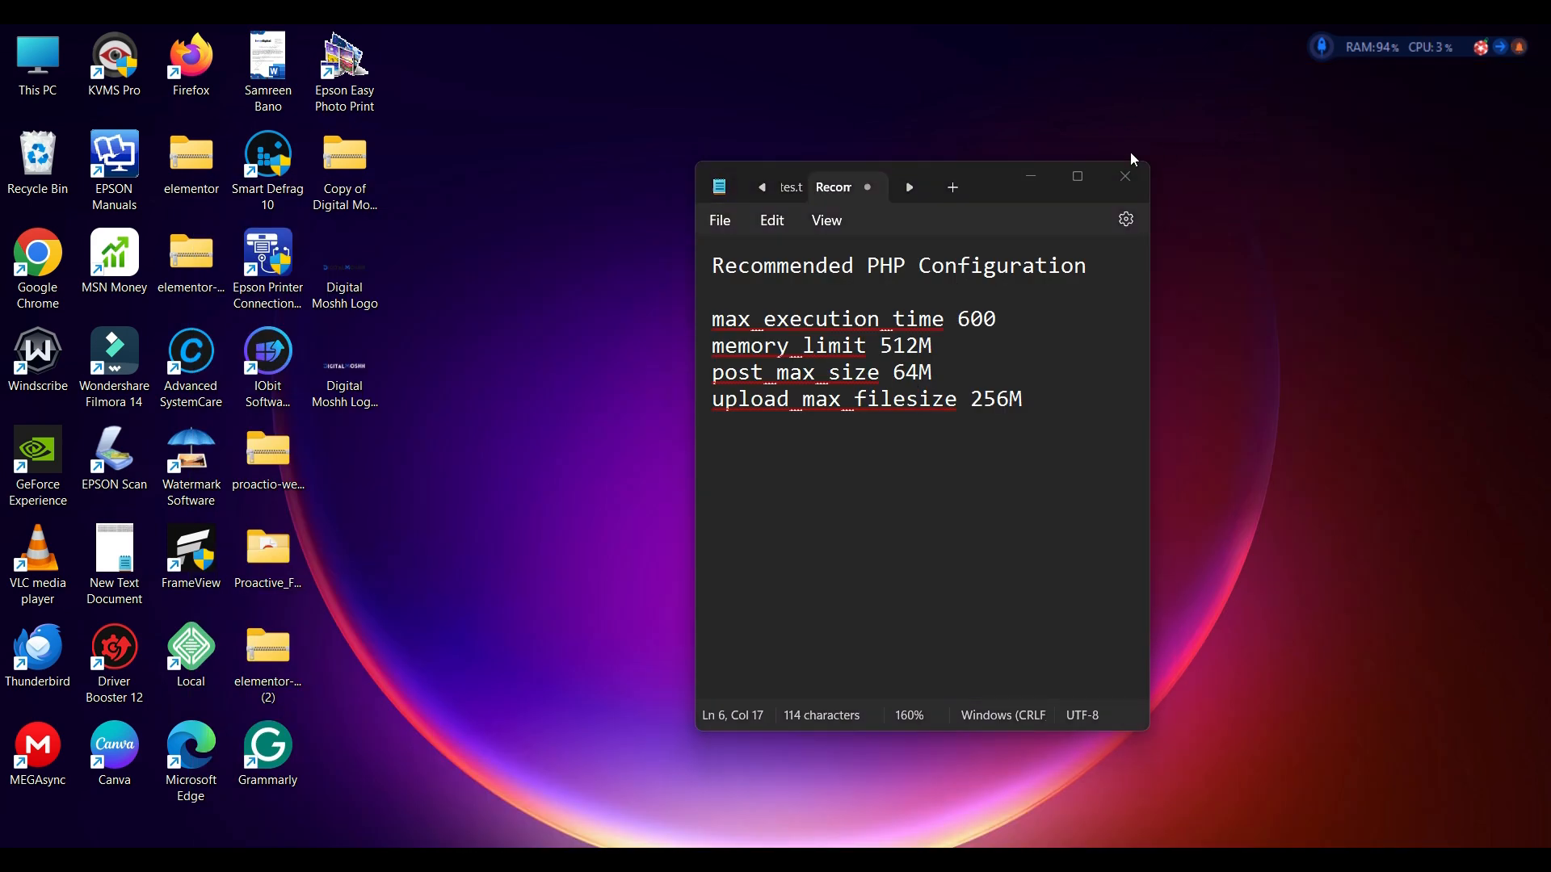
click(1030, 176)
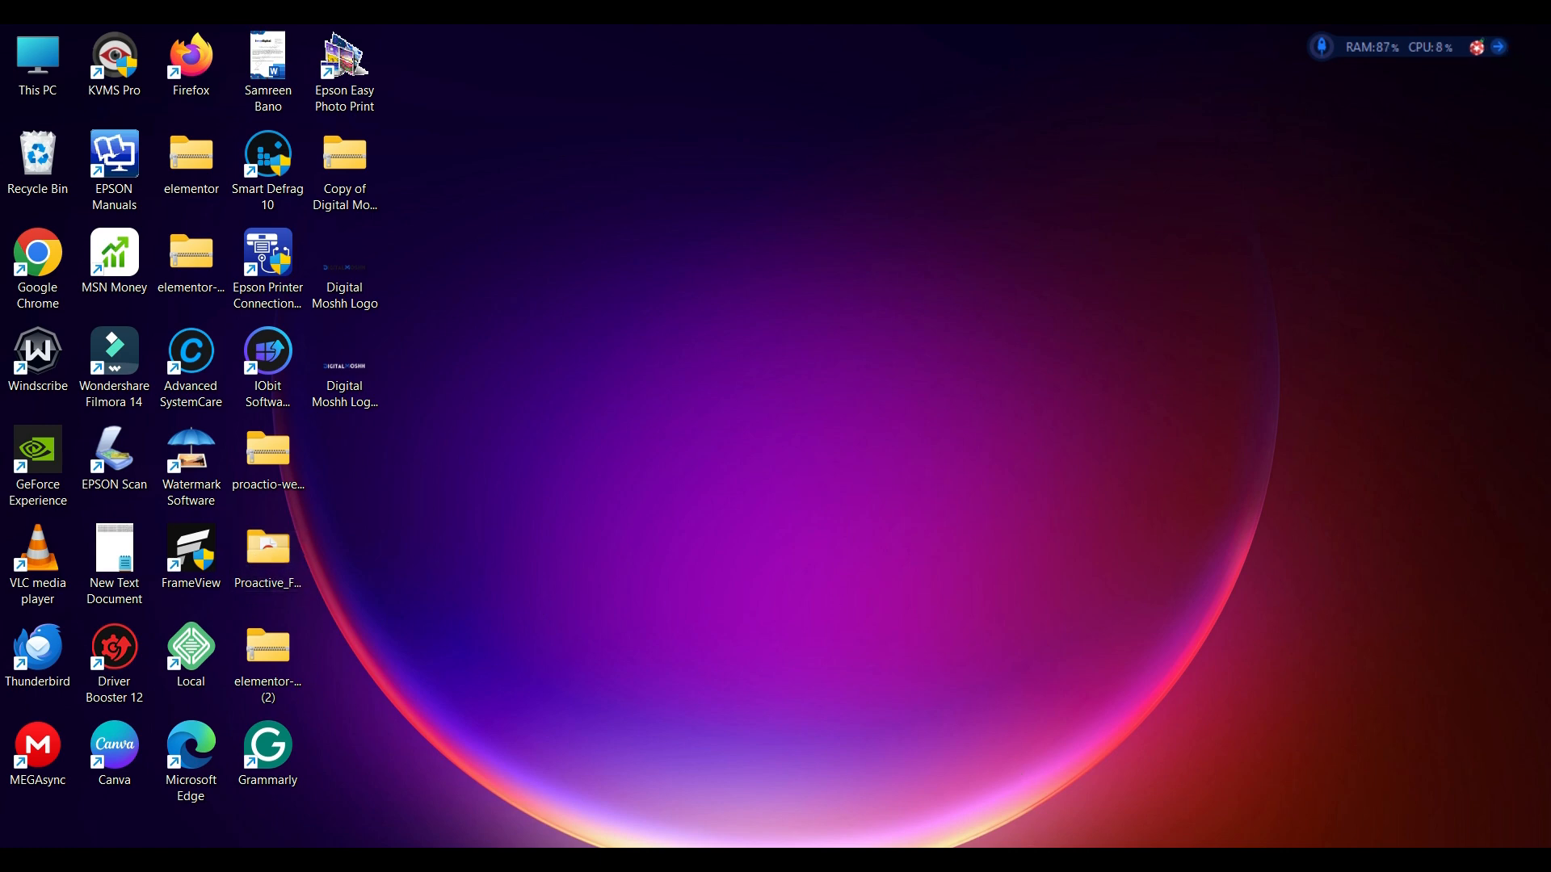
click(1031, 858)
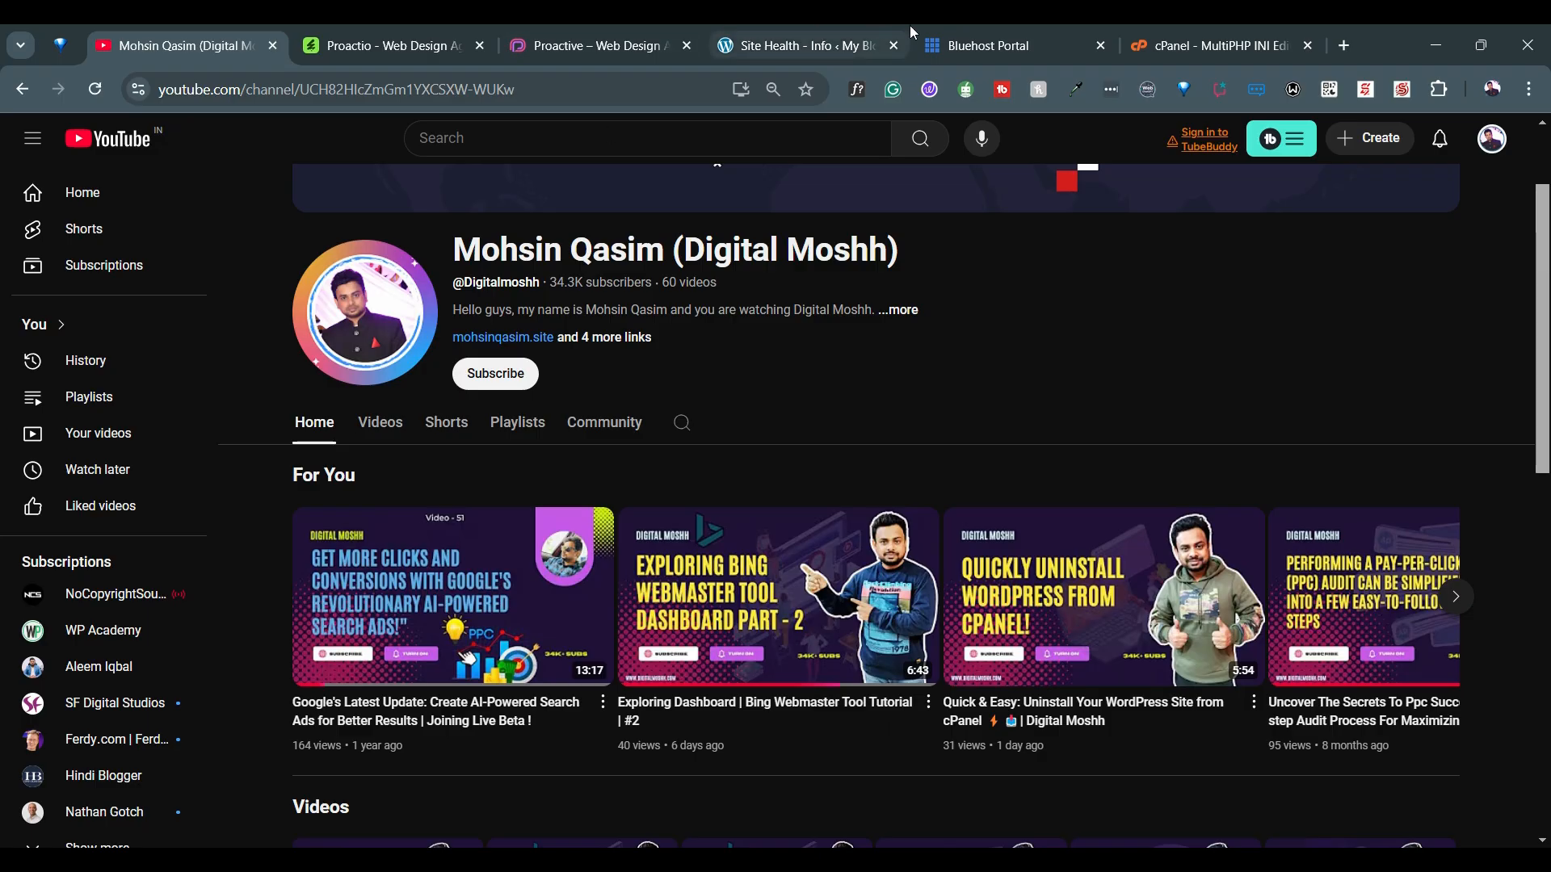
Return to the WordPress dashboard and open the list of installed themes
click(809, 34)
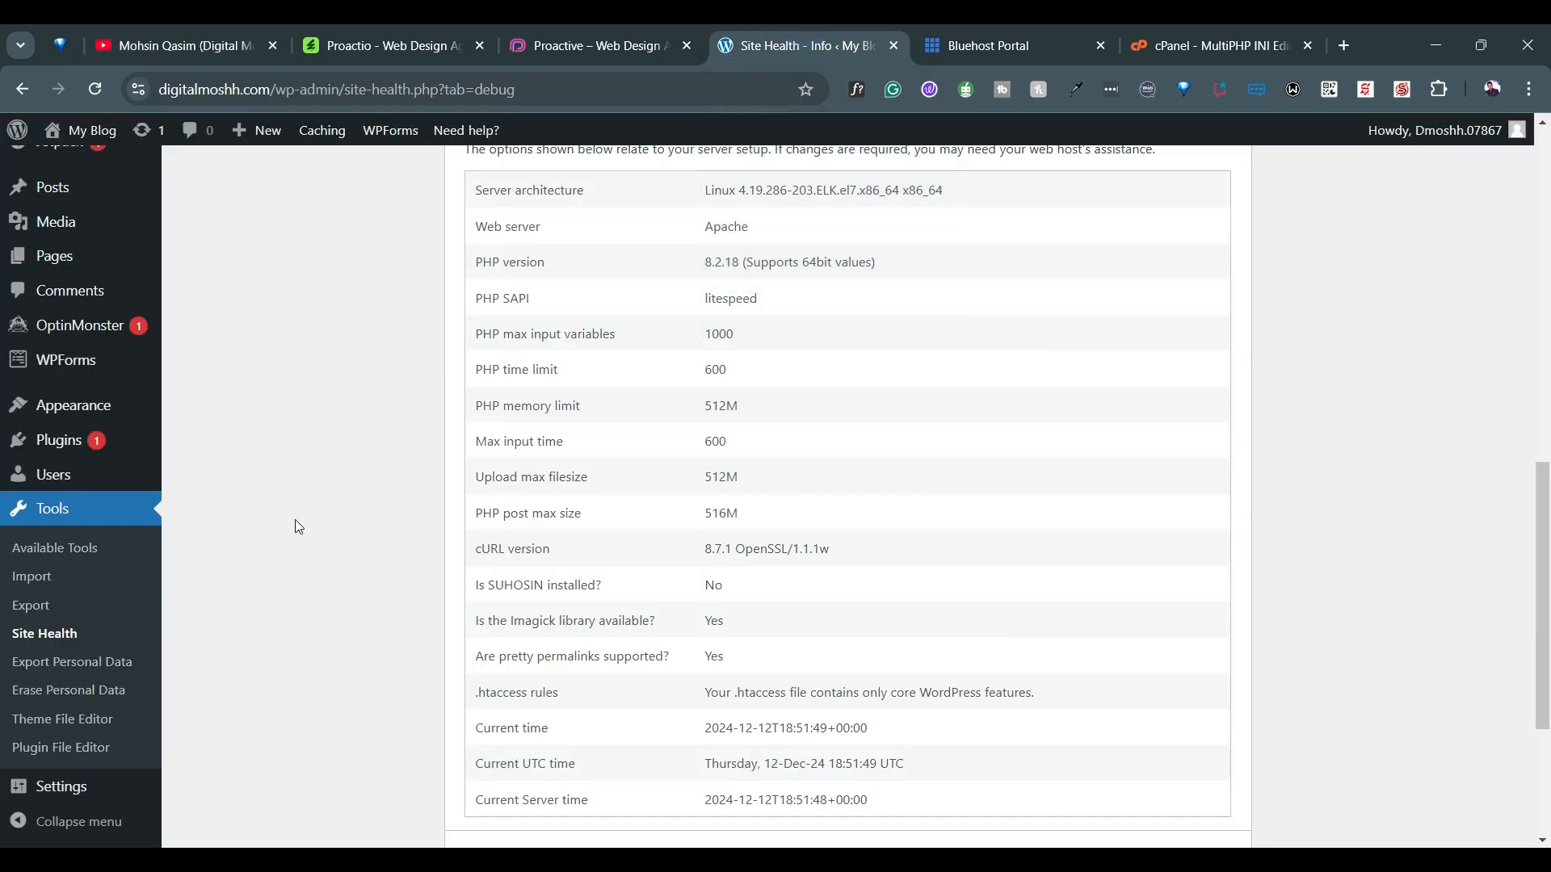
scroll(111, 334, up, 3)
scroll(110, 334, down, 3)
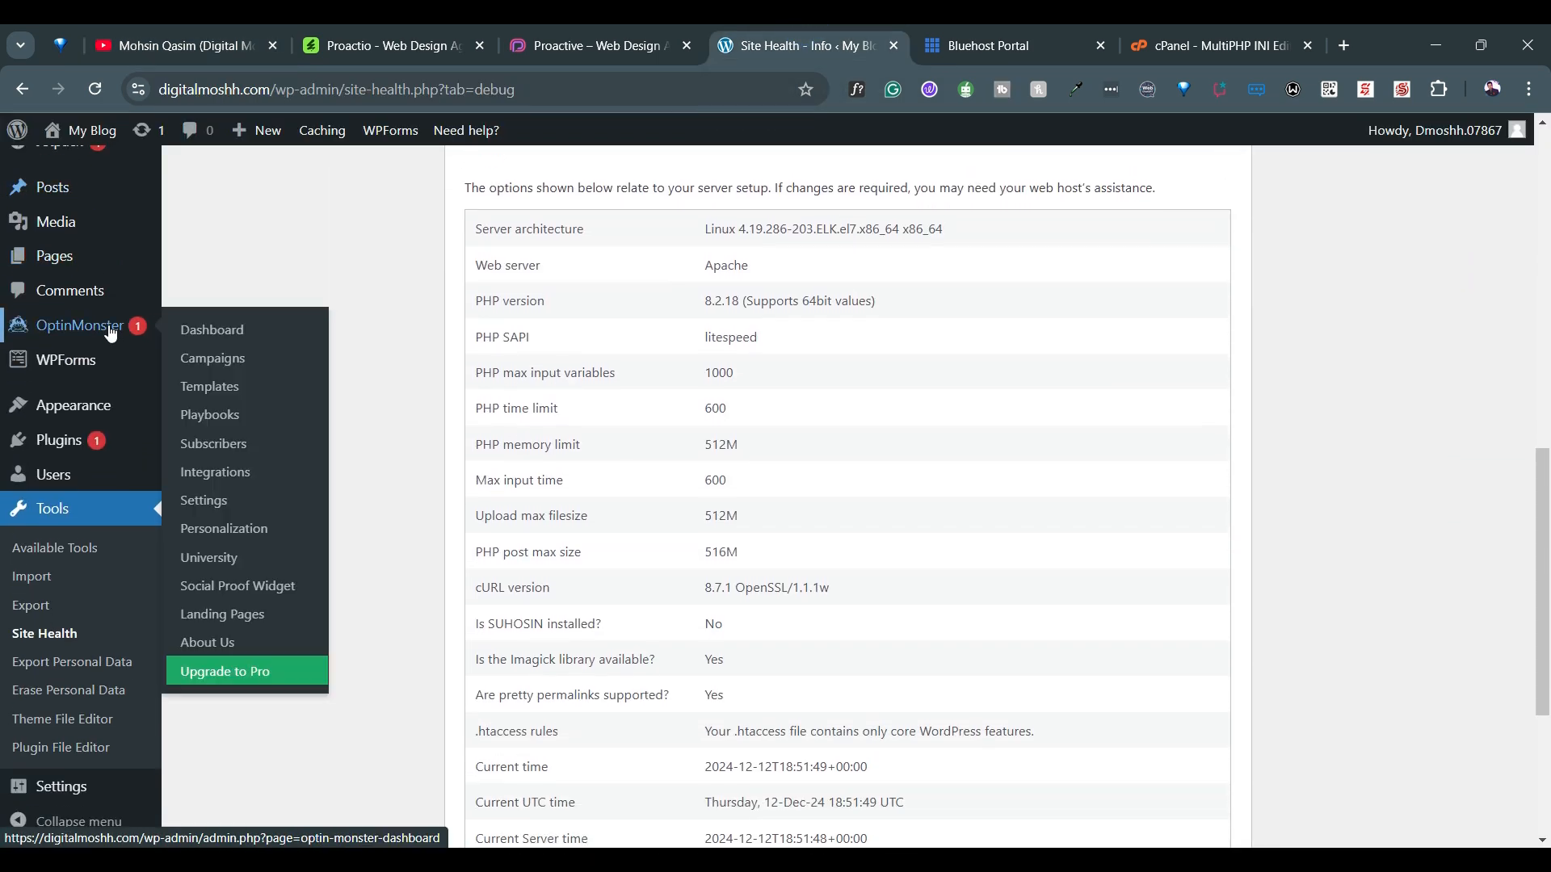
mouse_move(130, 404)
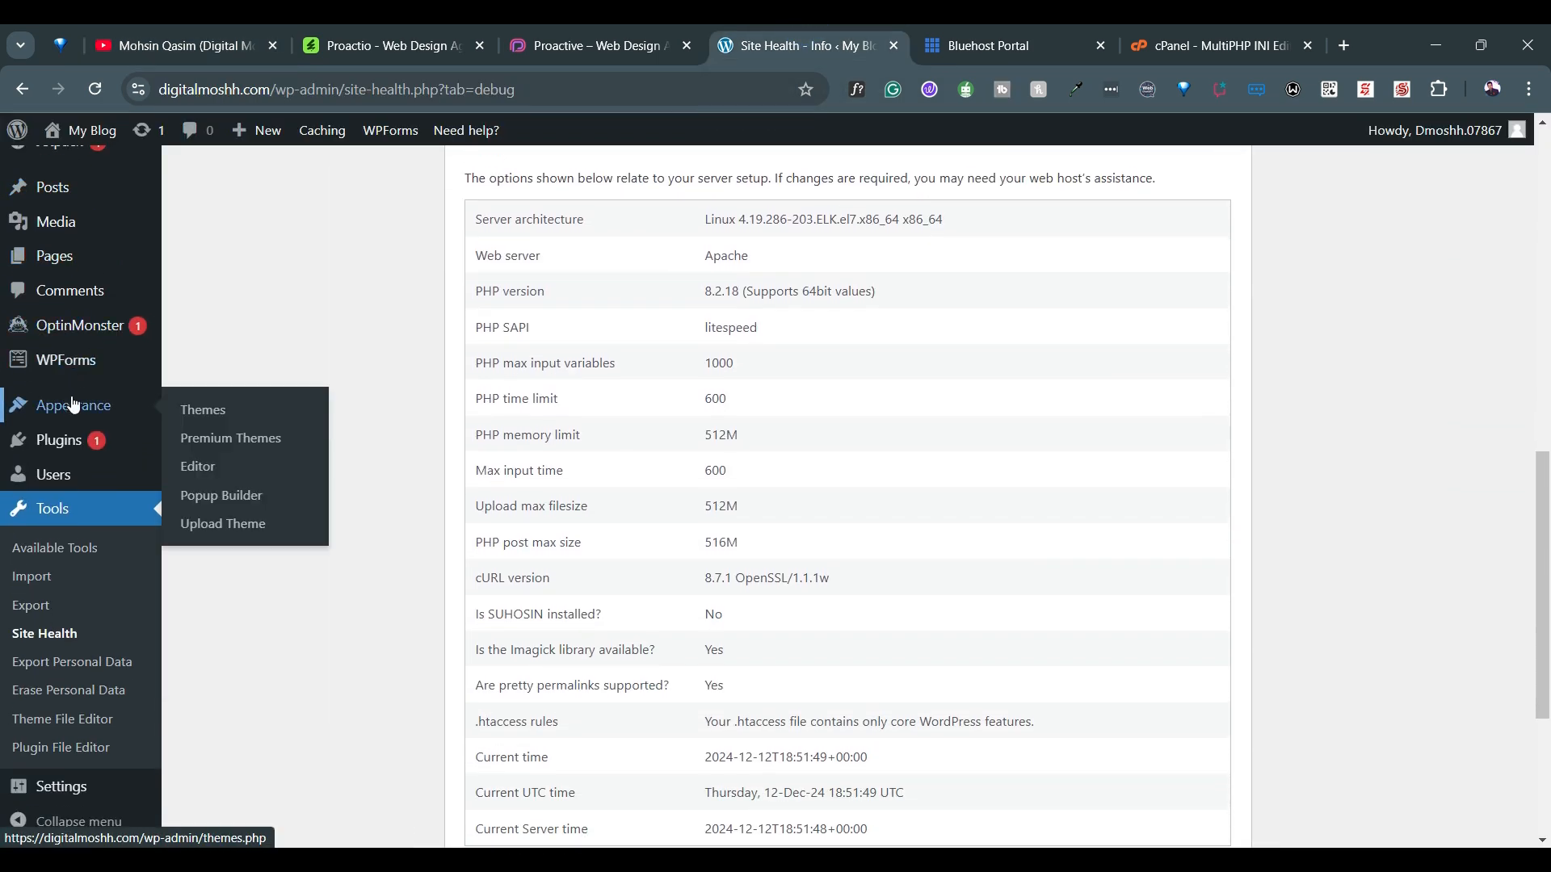
click(218, 418)
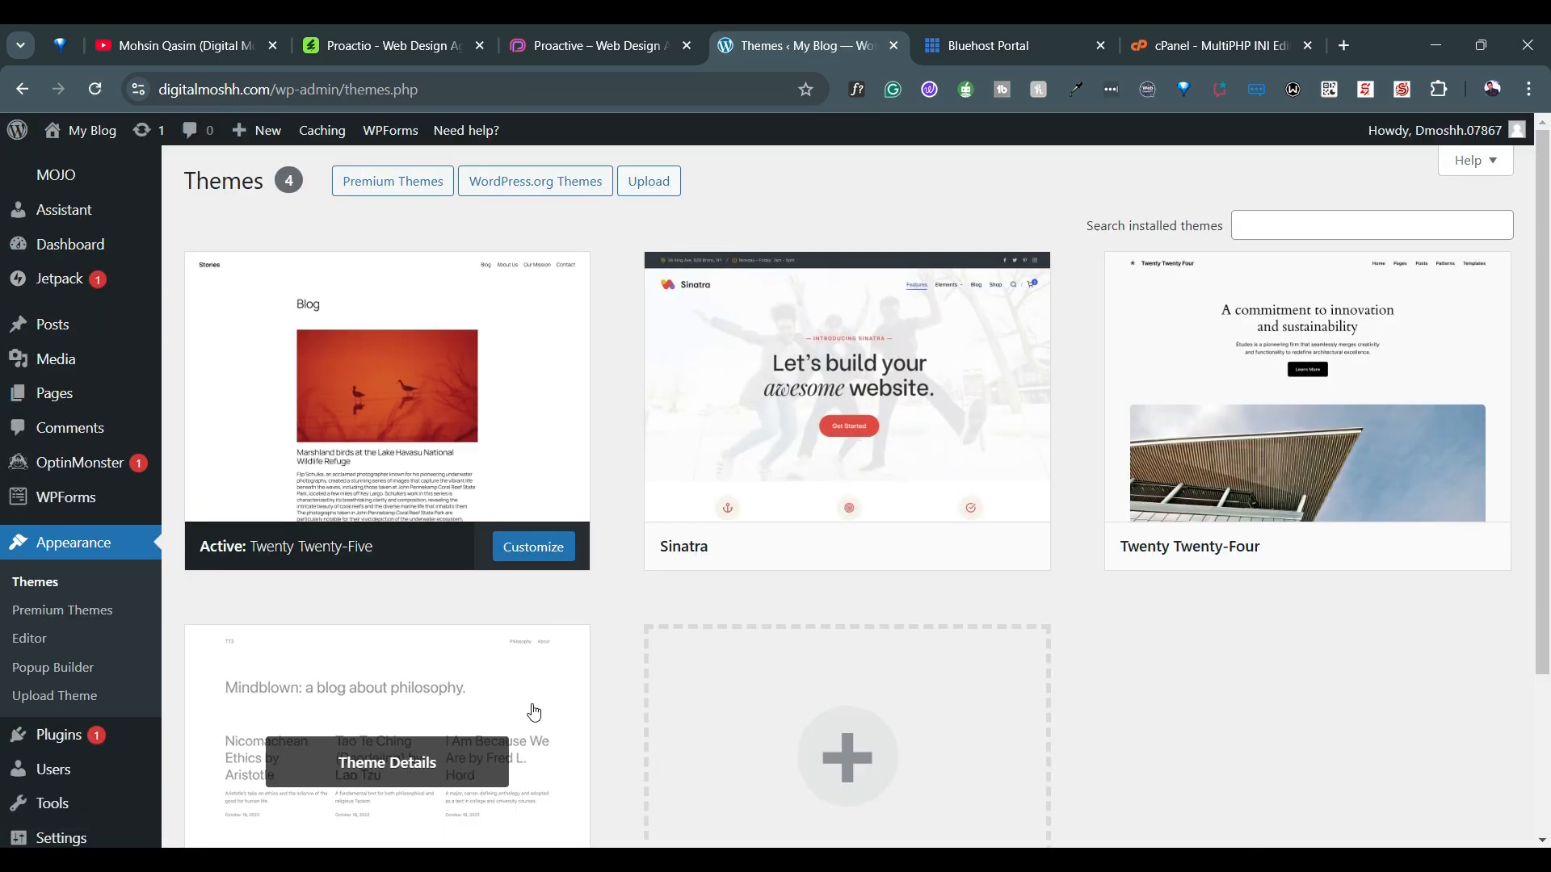
scroll(632, 516, down, 3)
scroll(631, 516, up, 3)
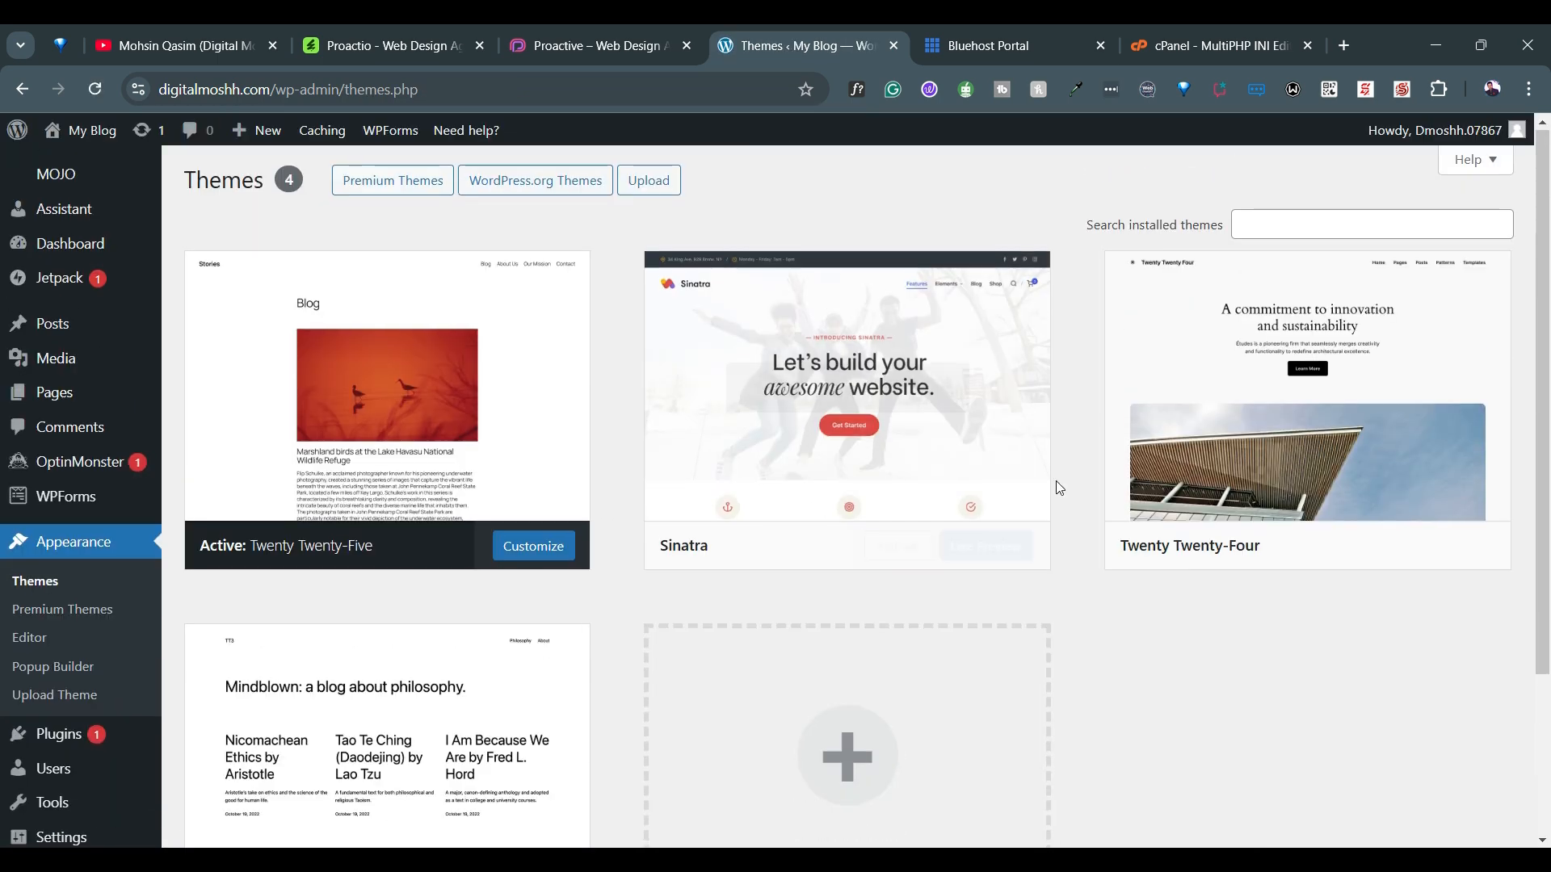
click(1197, 397)
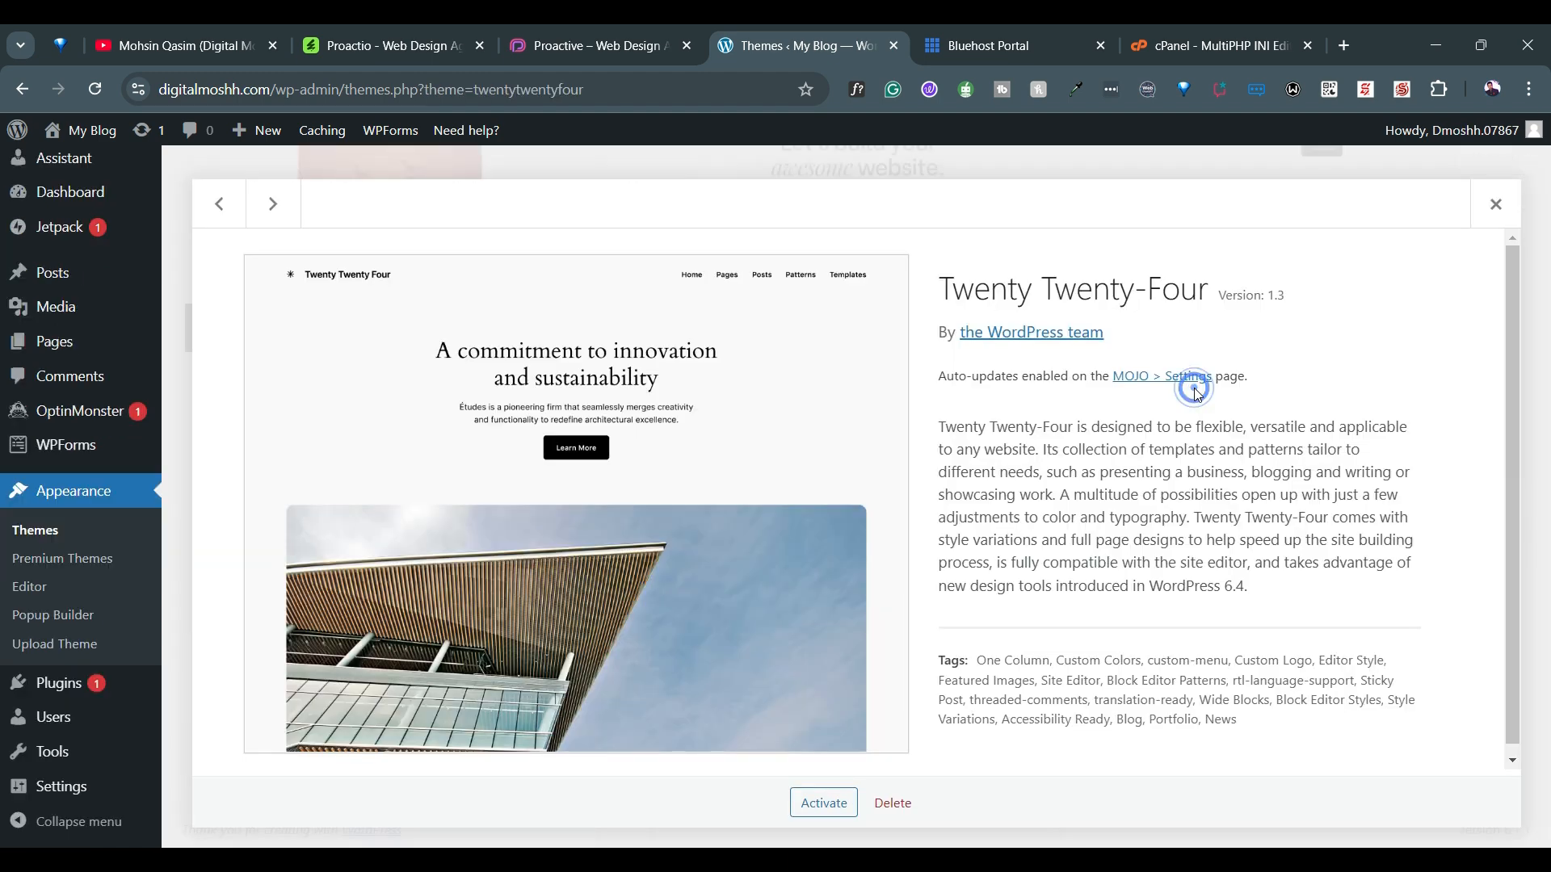
click(1504, 208)
right_click(1199, 266)
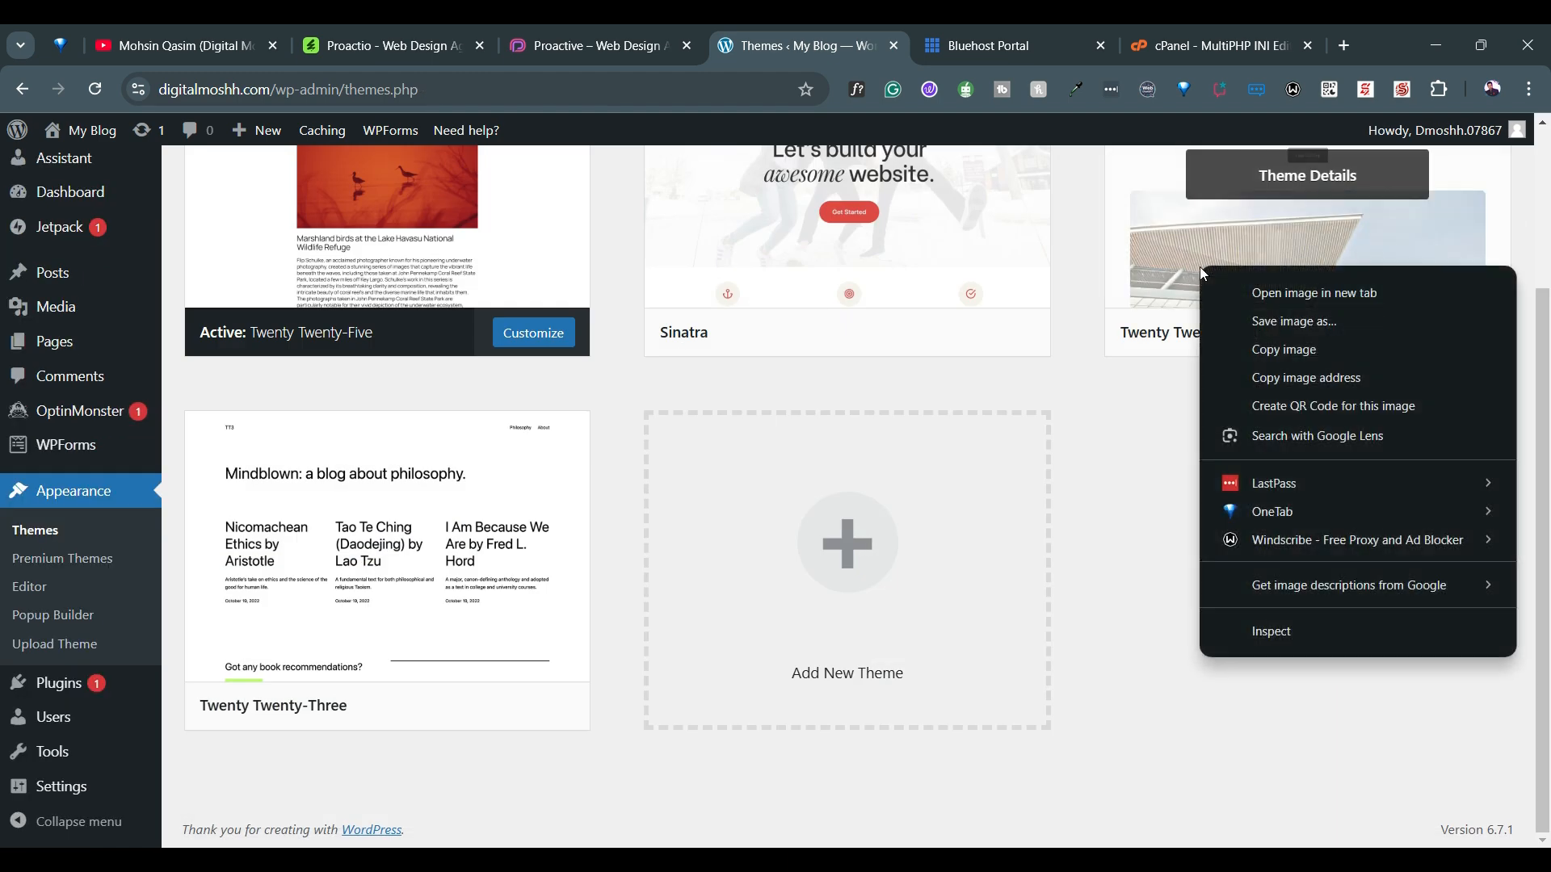
click(1118, 538)
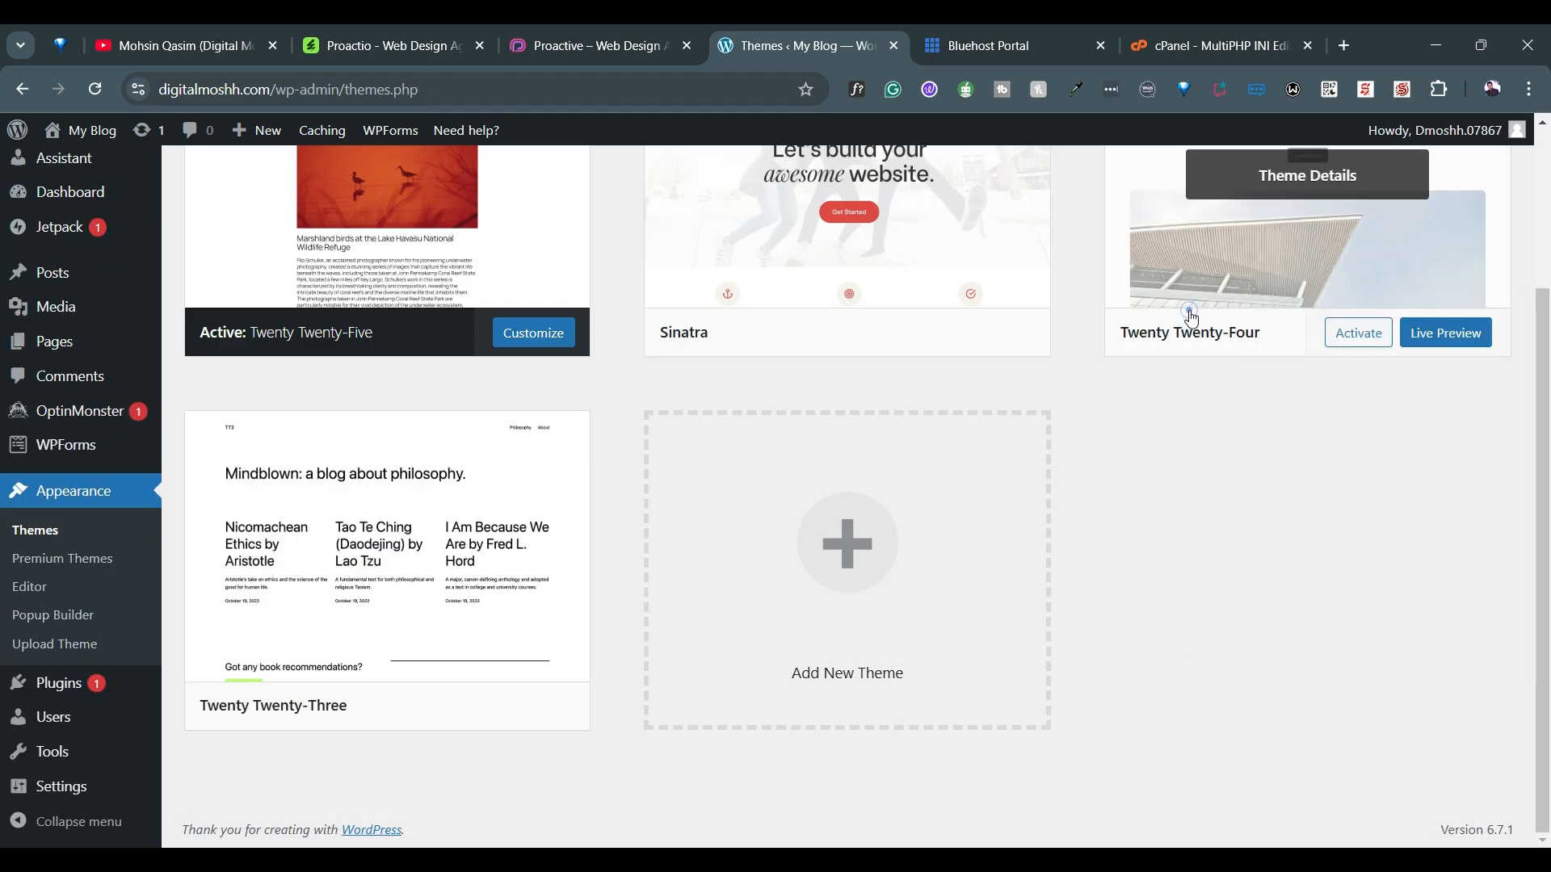
click(1191, 314)
click(893, 803)
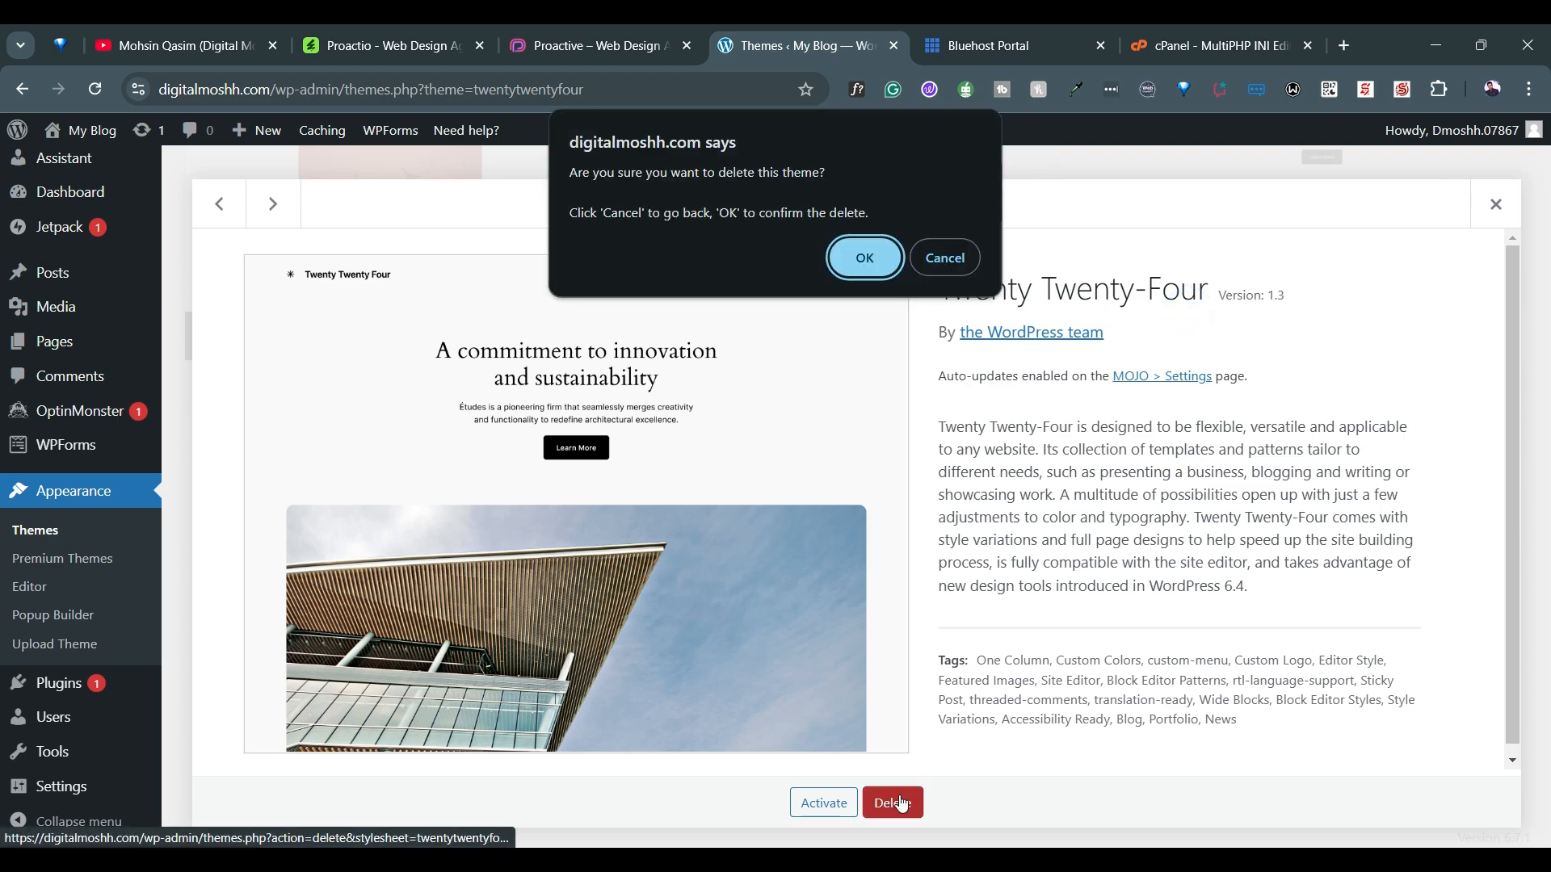
click(934, 268)
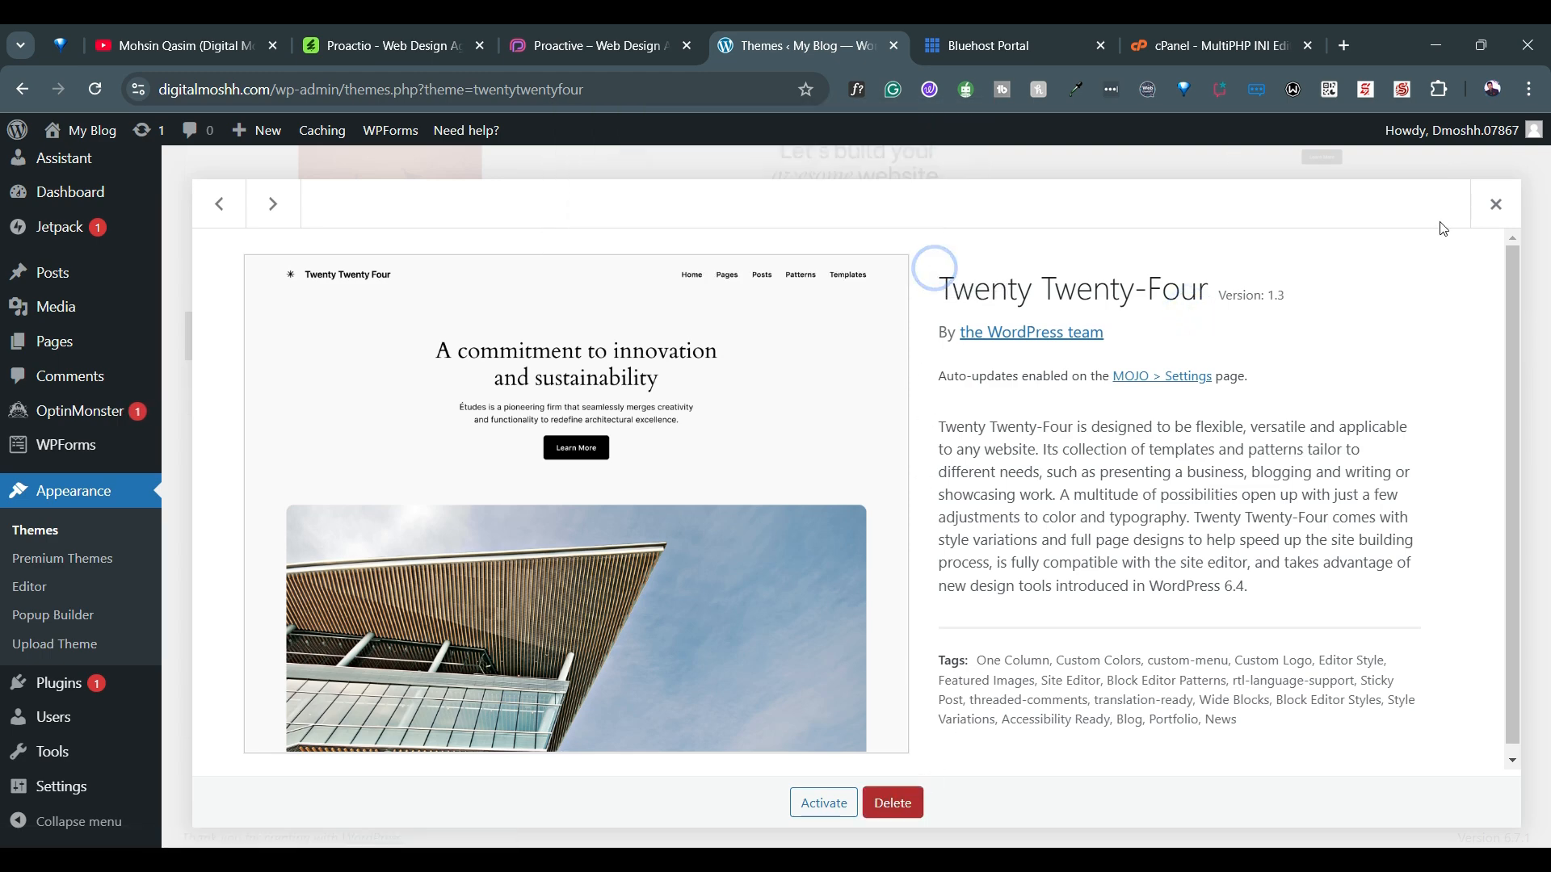
click(1494, 204)
scroll(1078, 195, up, 3)
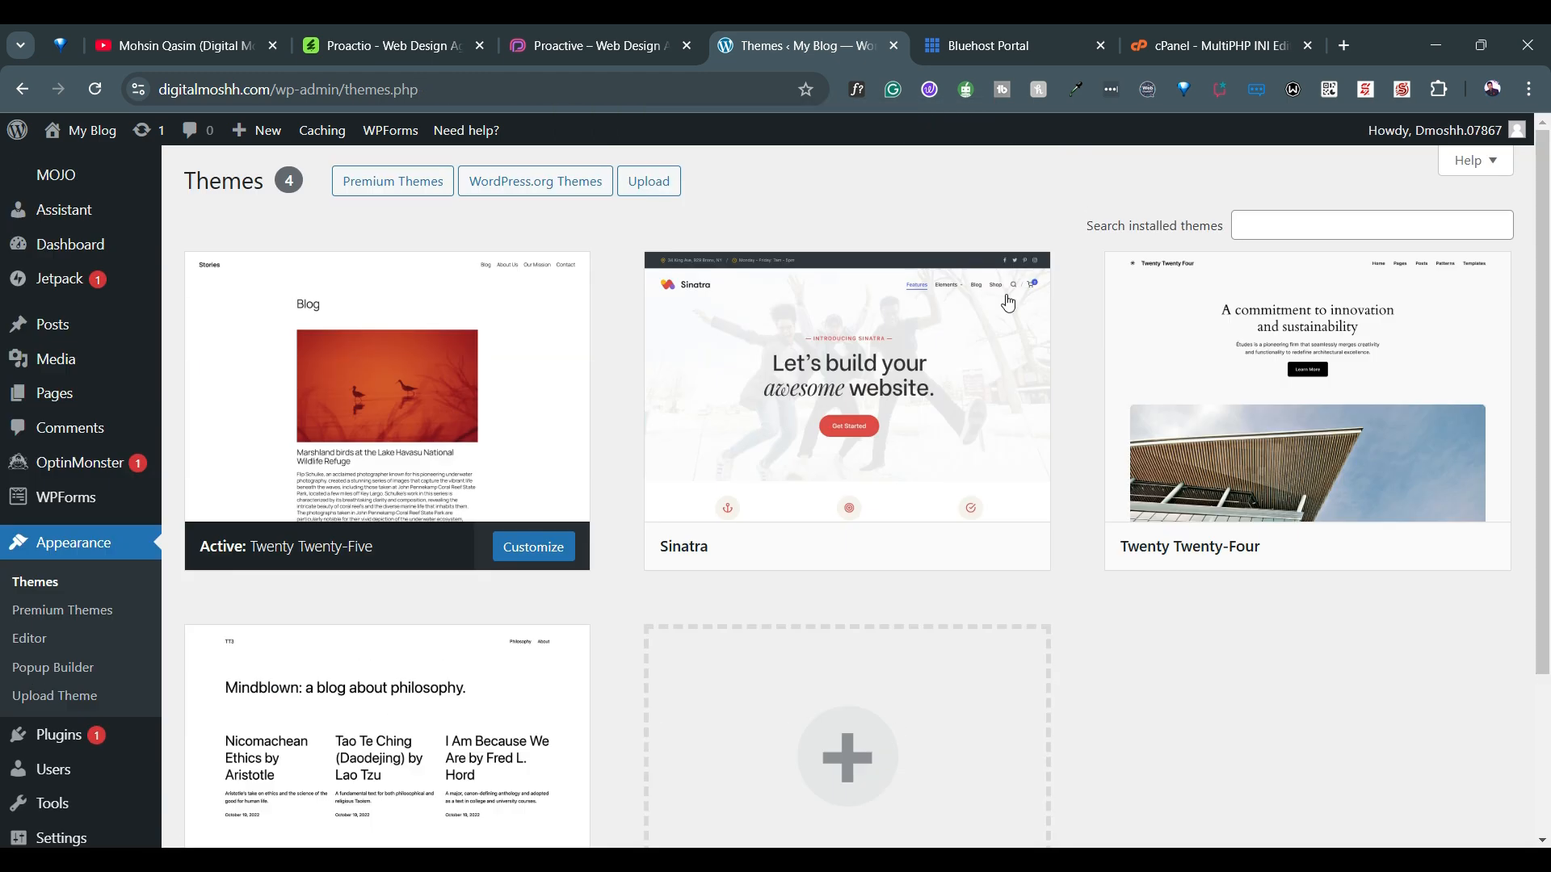
Delete the inactive Sinatra theme from the installed themes and confirm the deletion
click(990, 333)
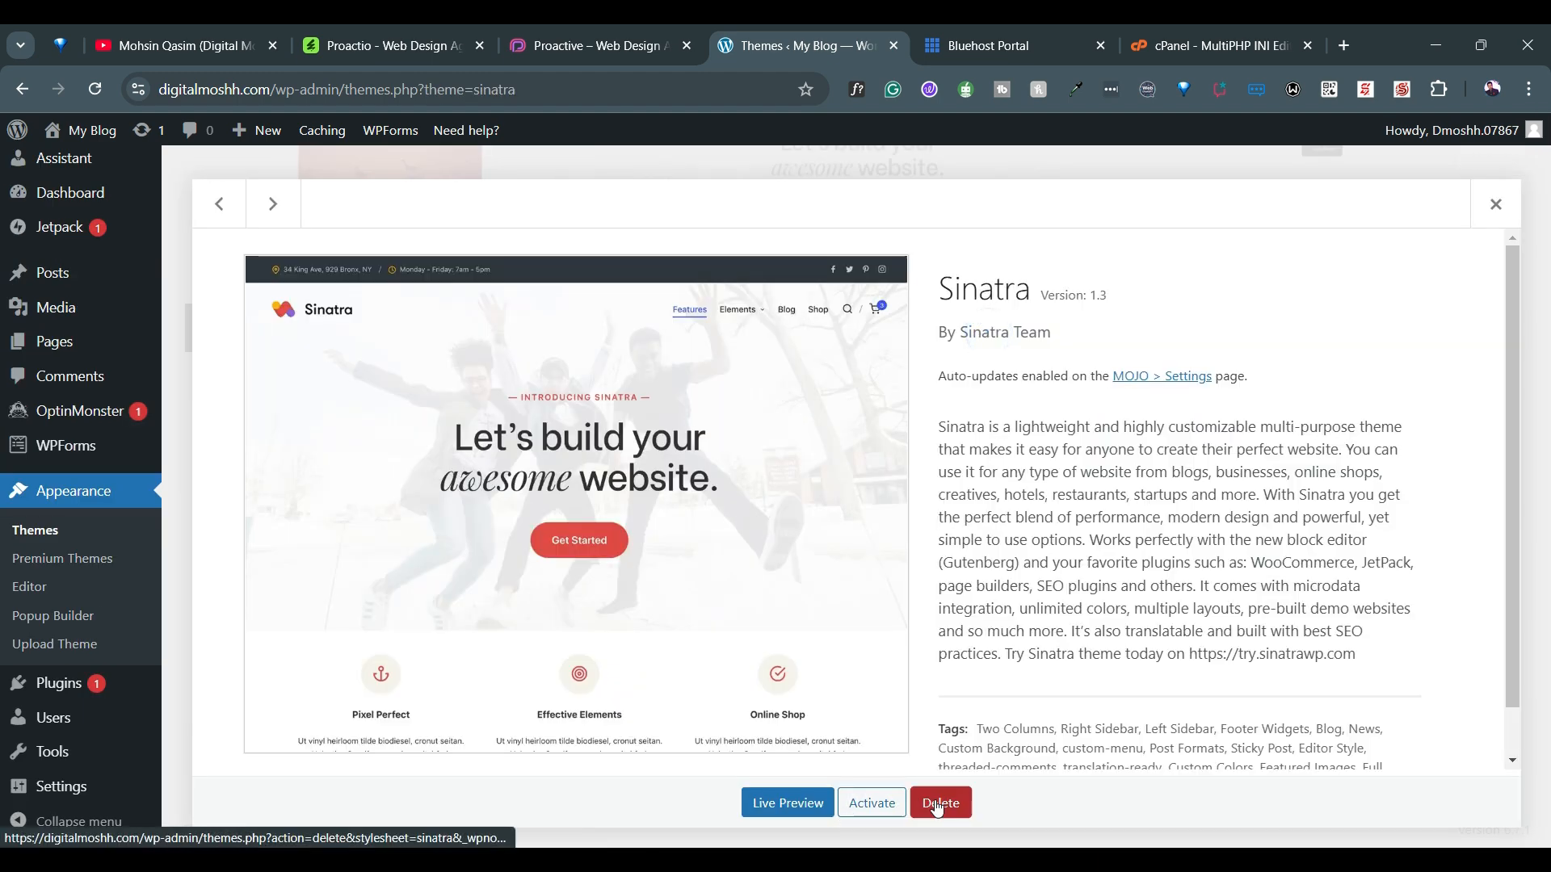
click(937, 805)
click(865, 259)
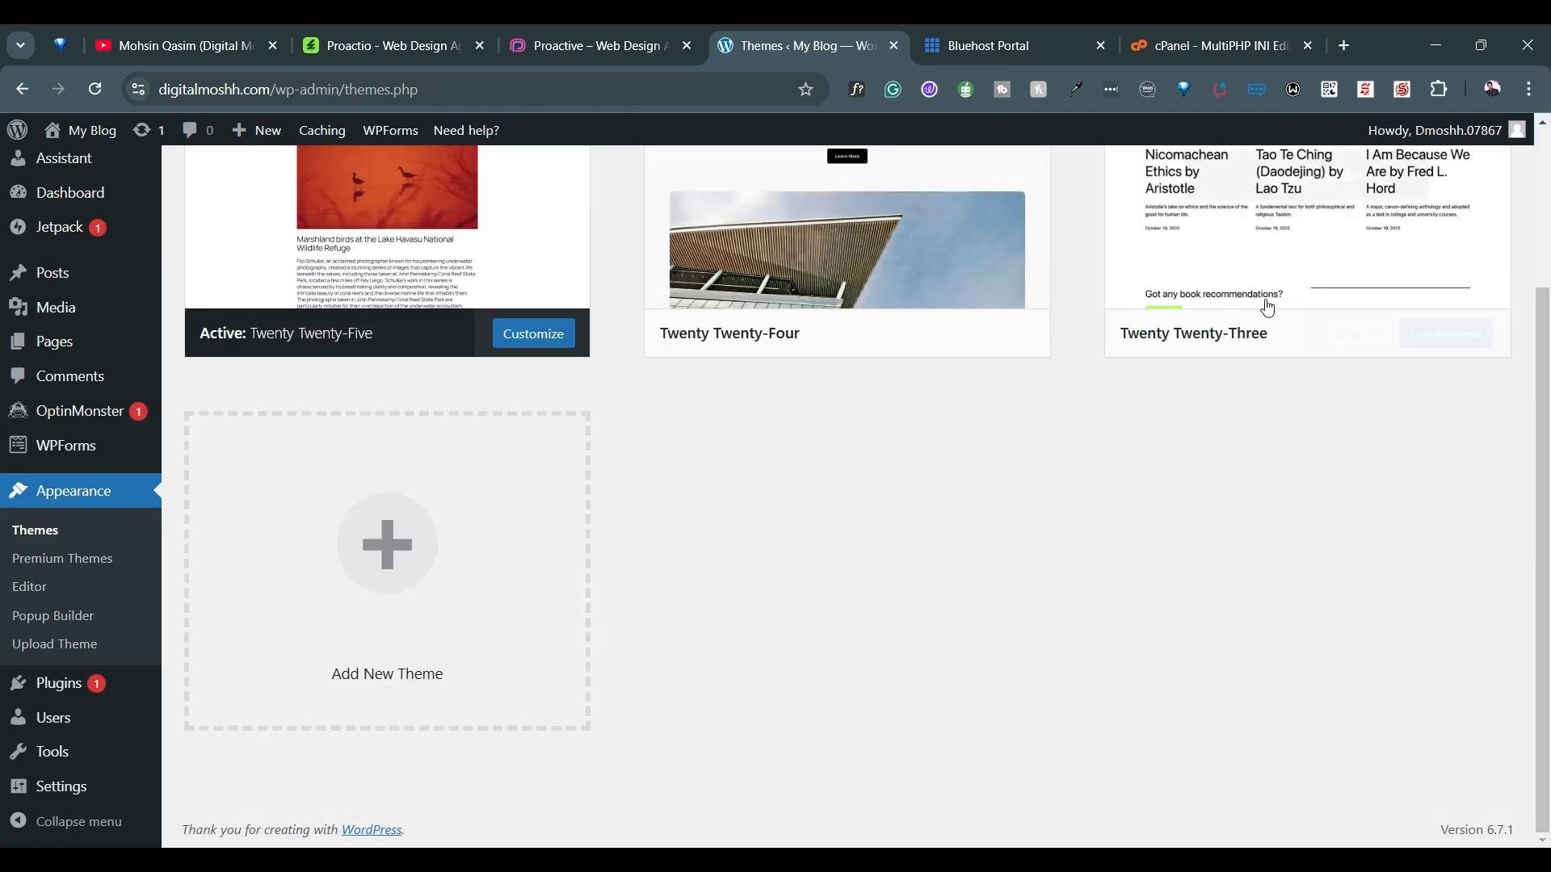
scroll(1275, 305, up, 1)
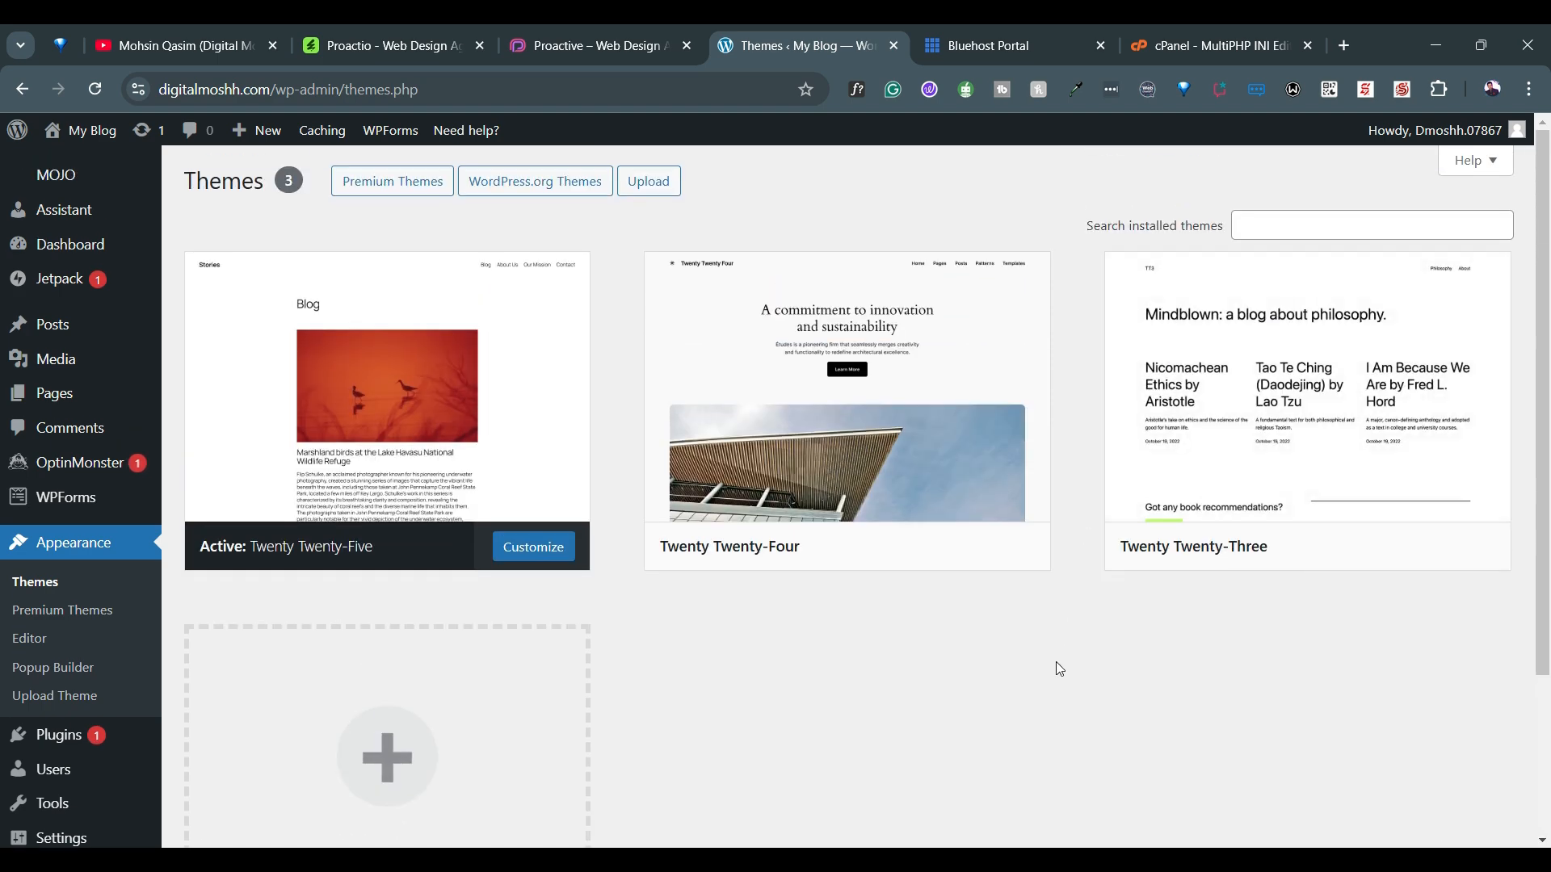
Delete the inactive Twenty Twenty-Three theme and confirm the deletion
click(1386, 336)
click(889, 804)
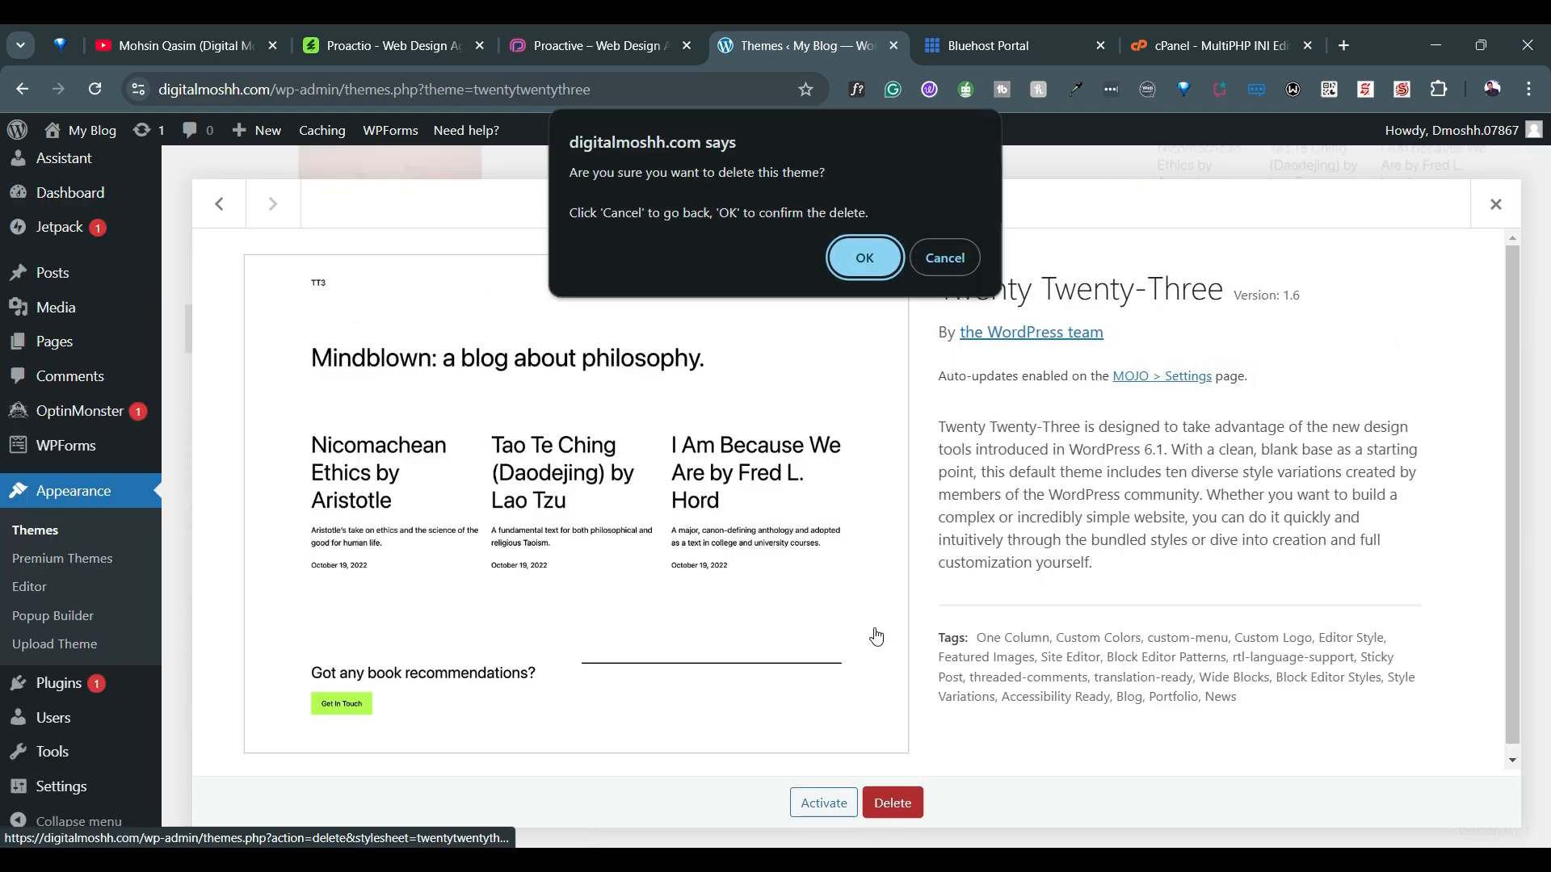
click(859, 260)
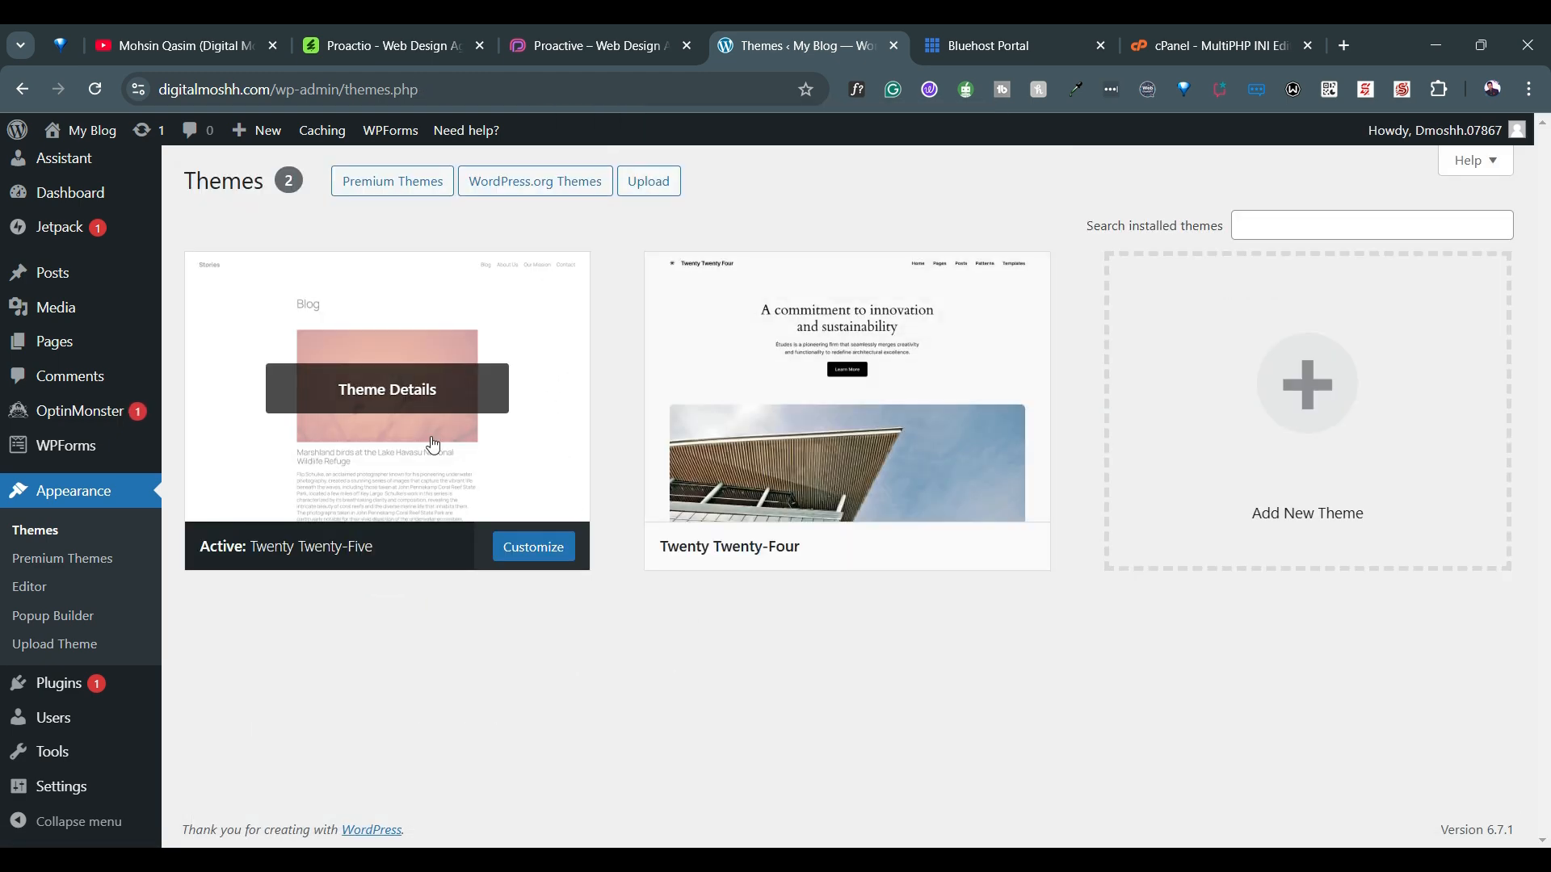
Delete the inactive Twenty Twenty-Four theme, leaving only the active Twenty Twenty-Five theme installed
click(1023, 302)
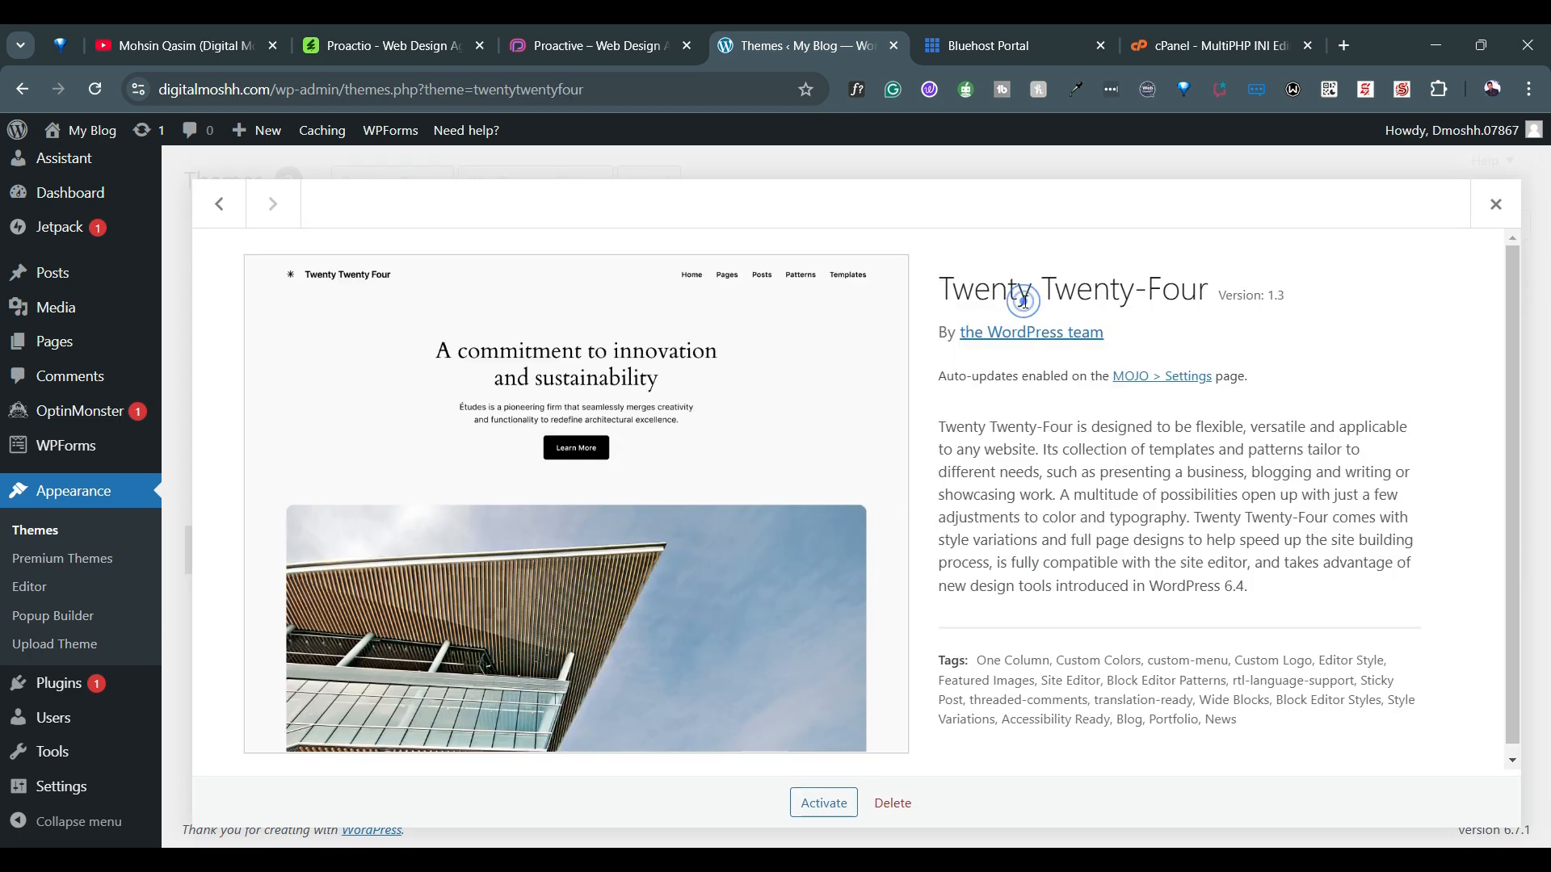
click(892, 803)
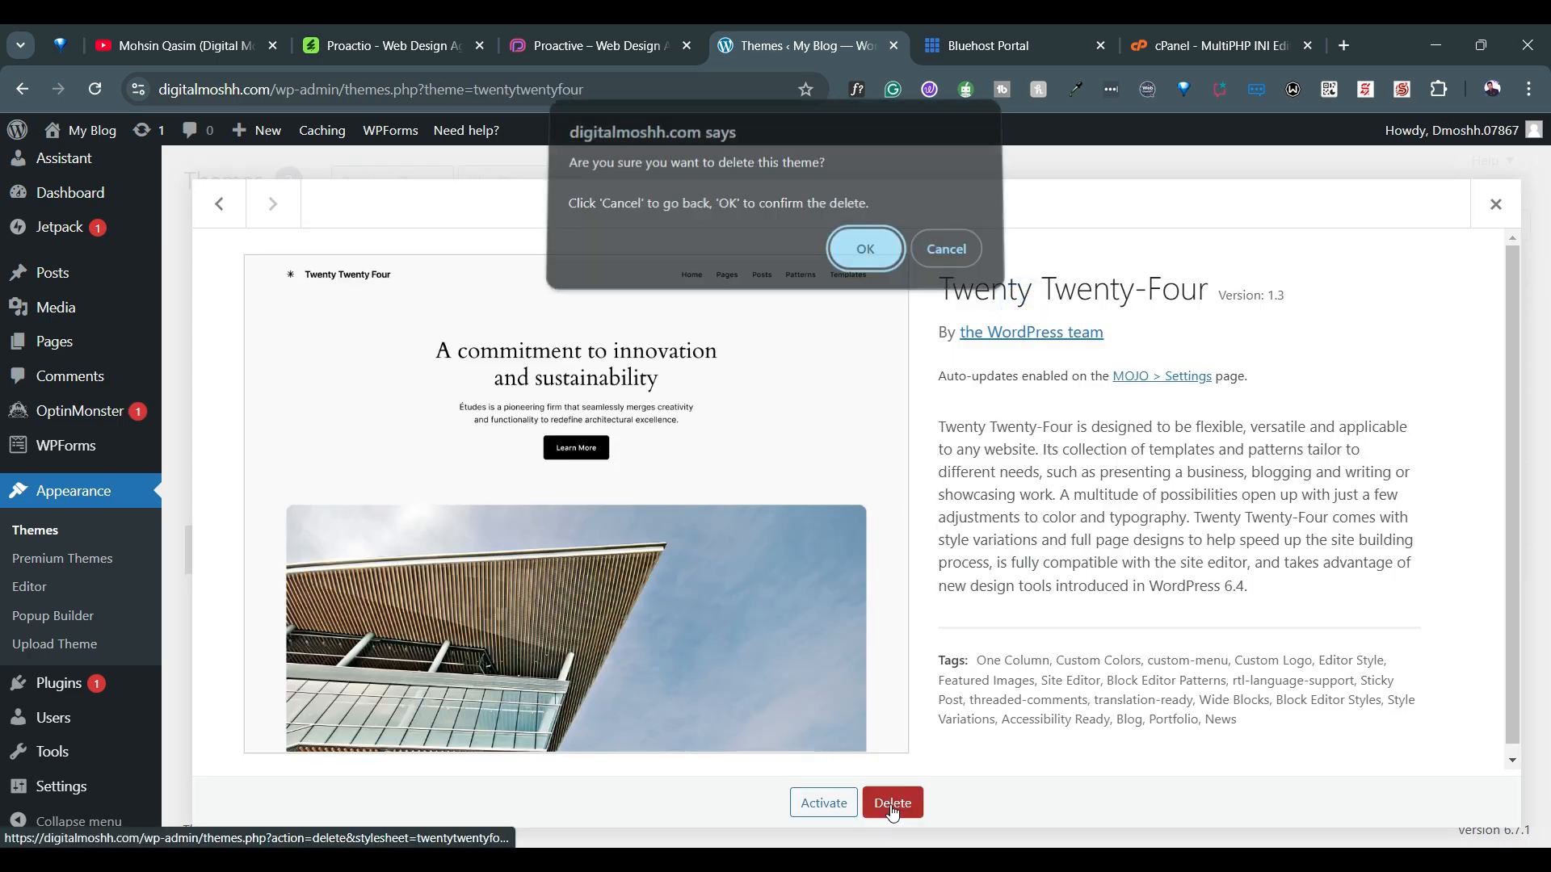
click(864, 258)
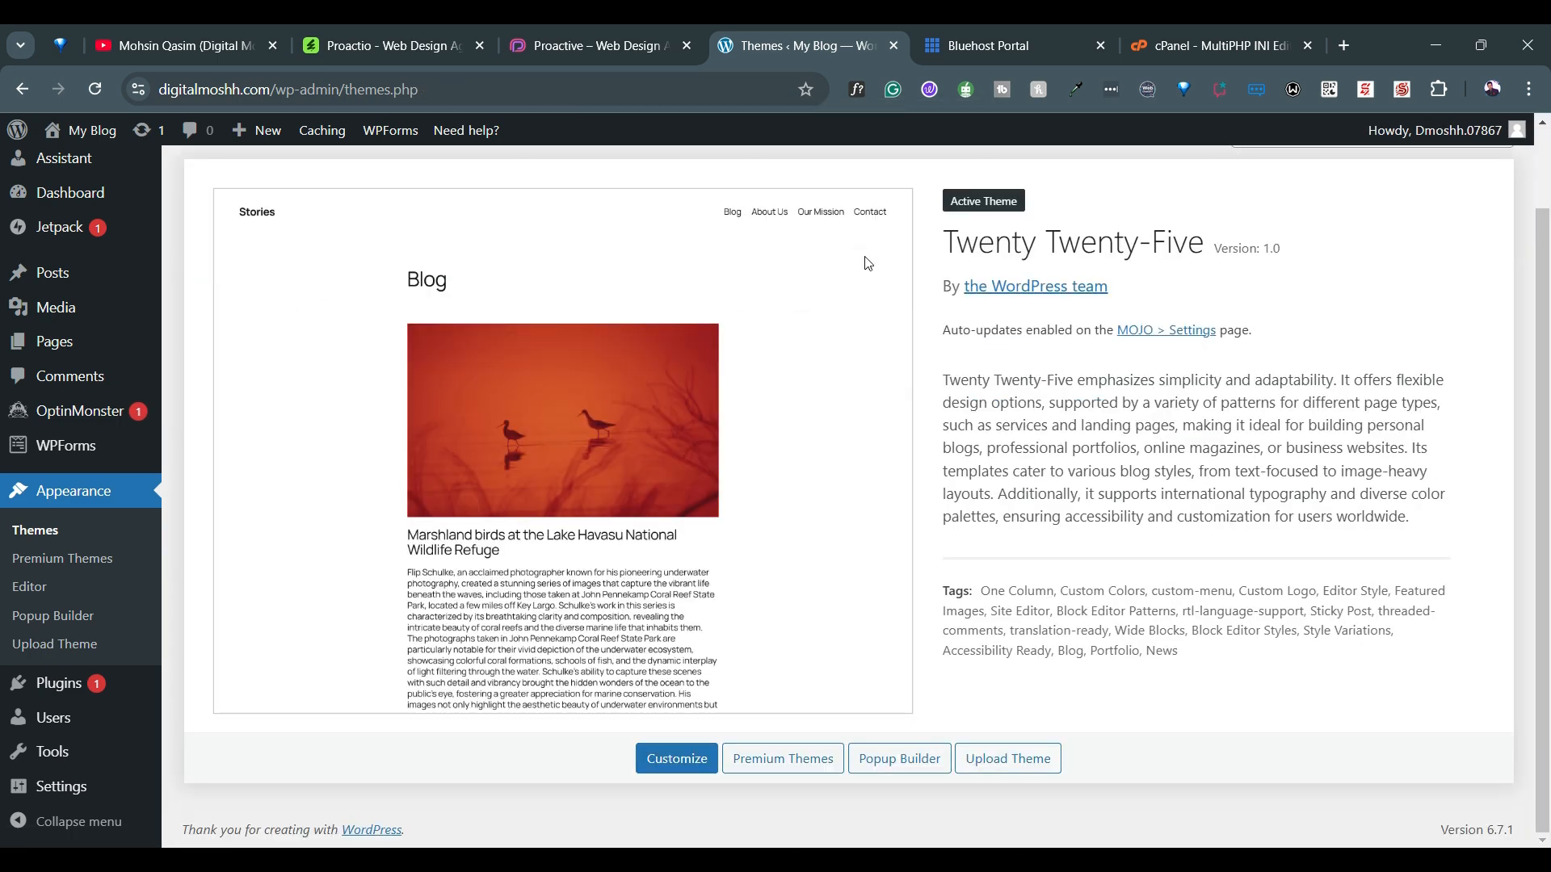
Upload and install the theme file proactive.zip from the Theme Install folder of Proactive_FullPackage on the Desktop
scroll(900, 405, up, 1)
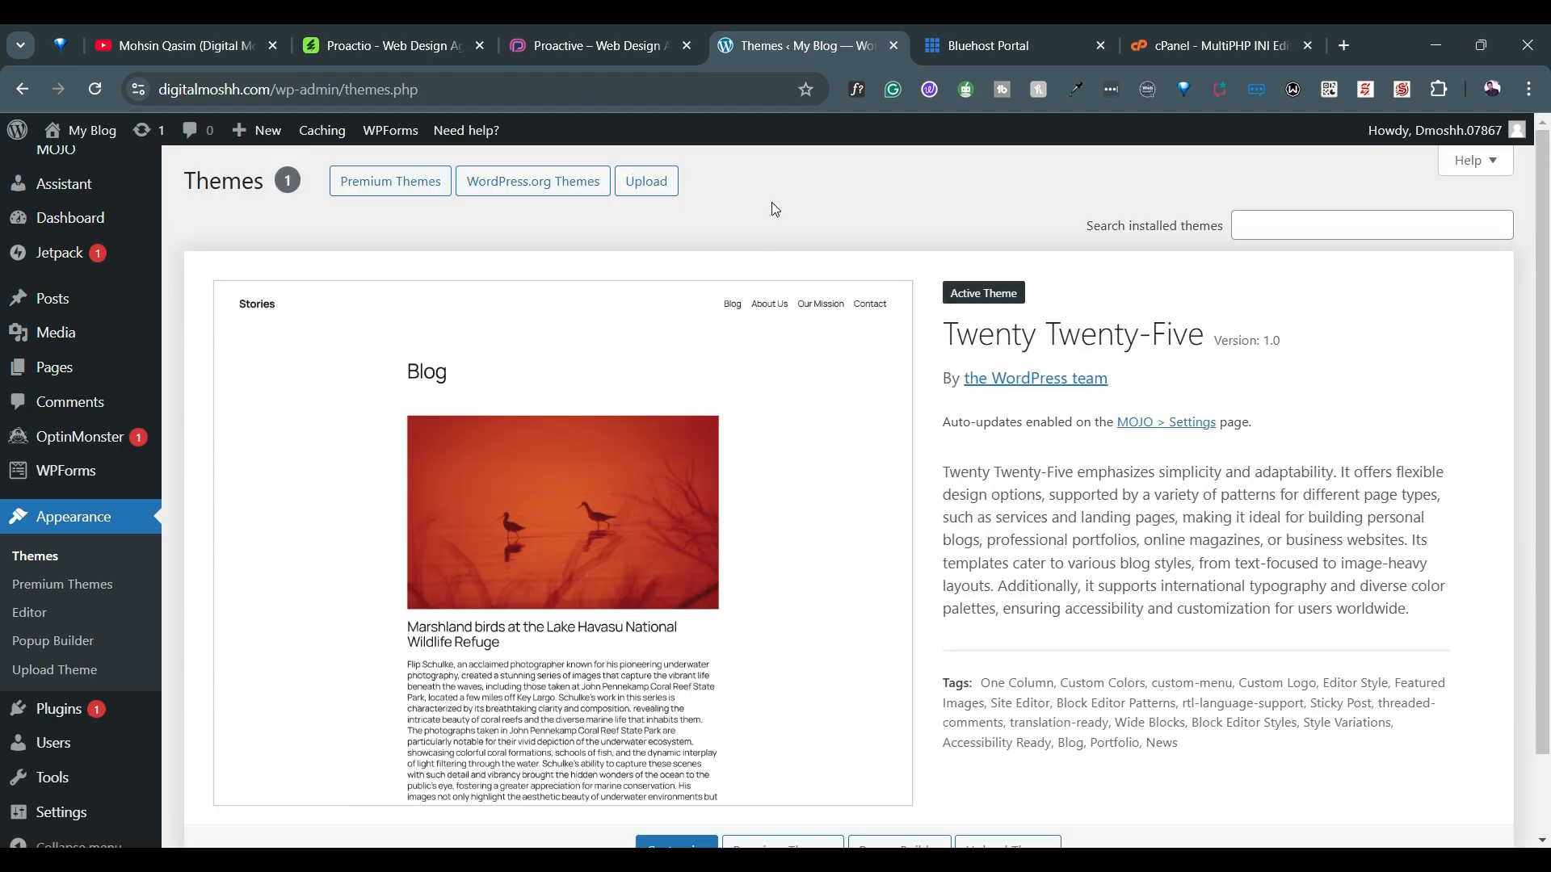
click(658, 201)
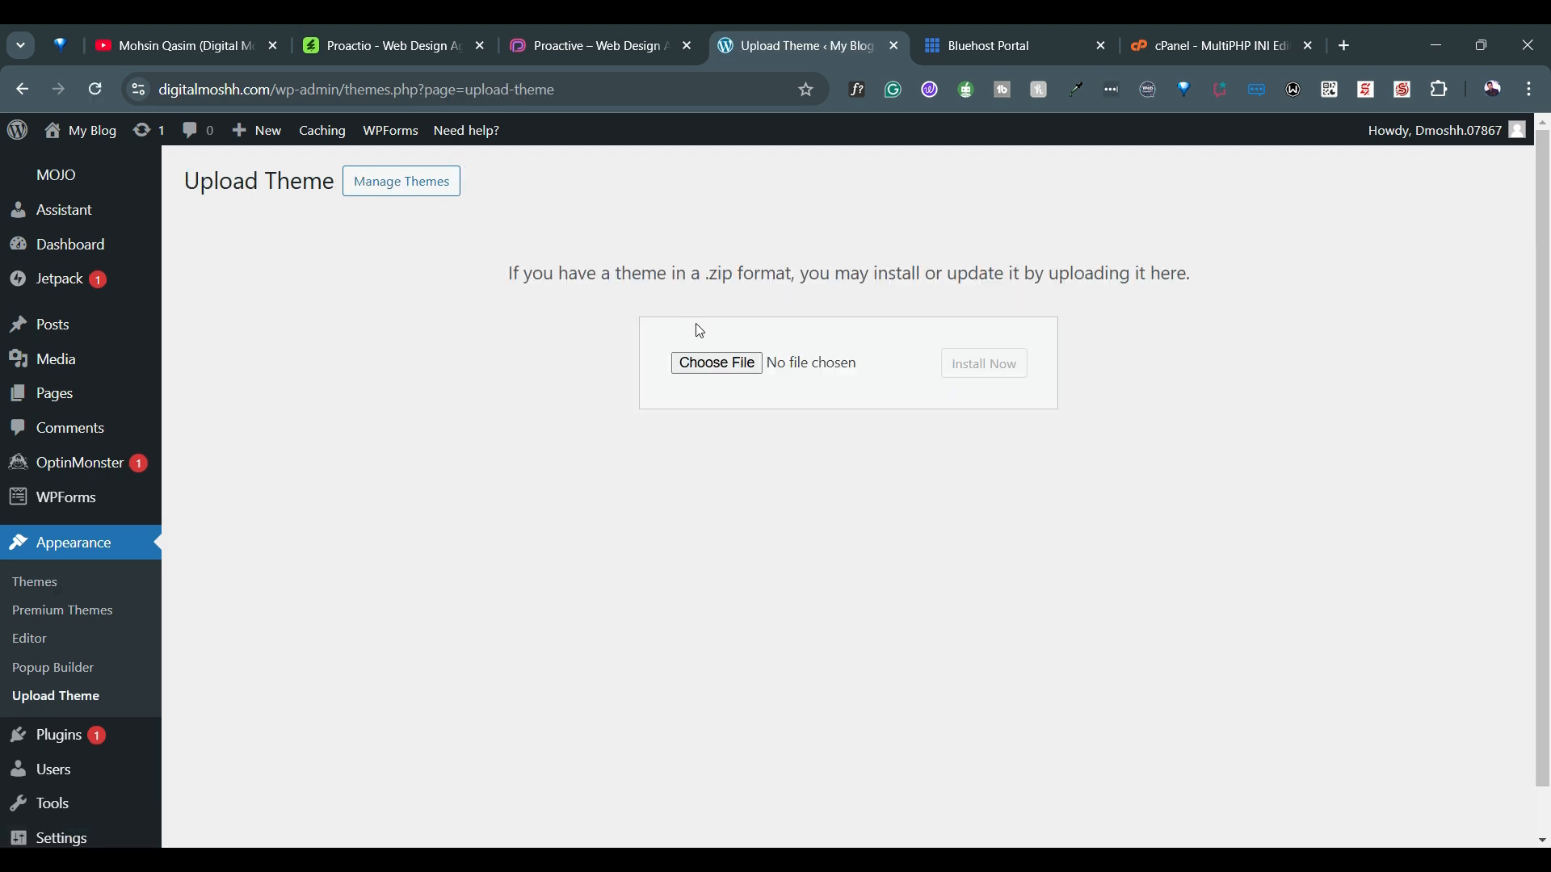
click(718, 365)
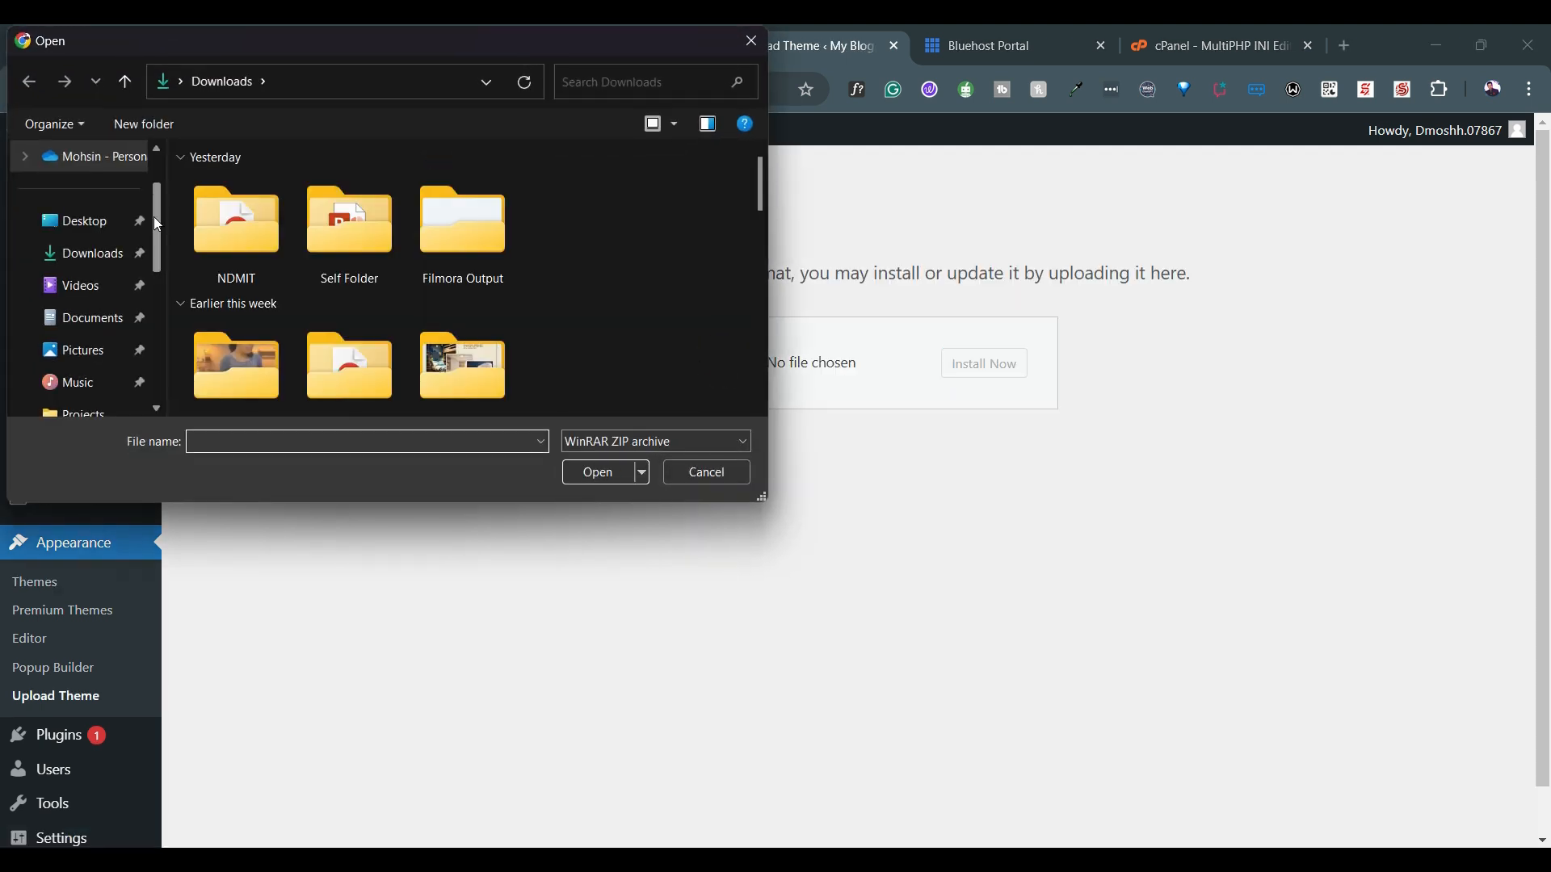
click(84, 225)
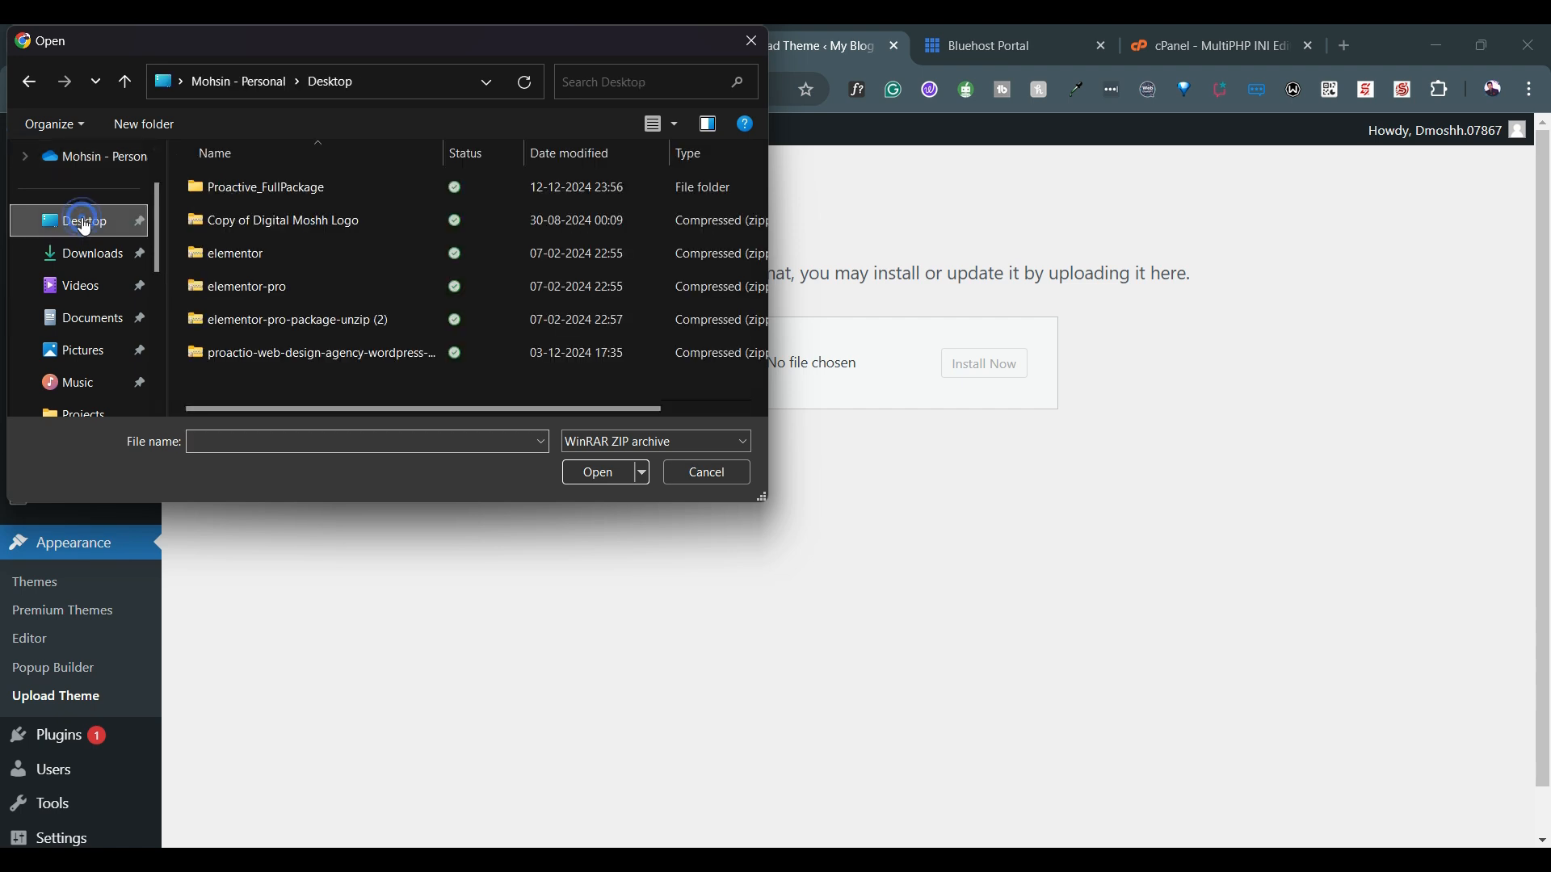
double_click(284, 188)
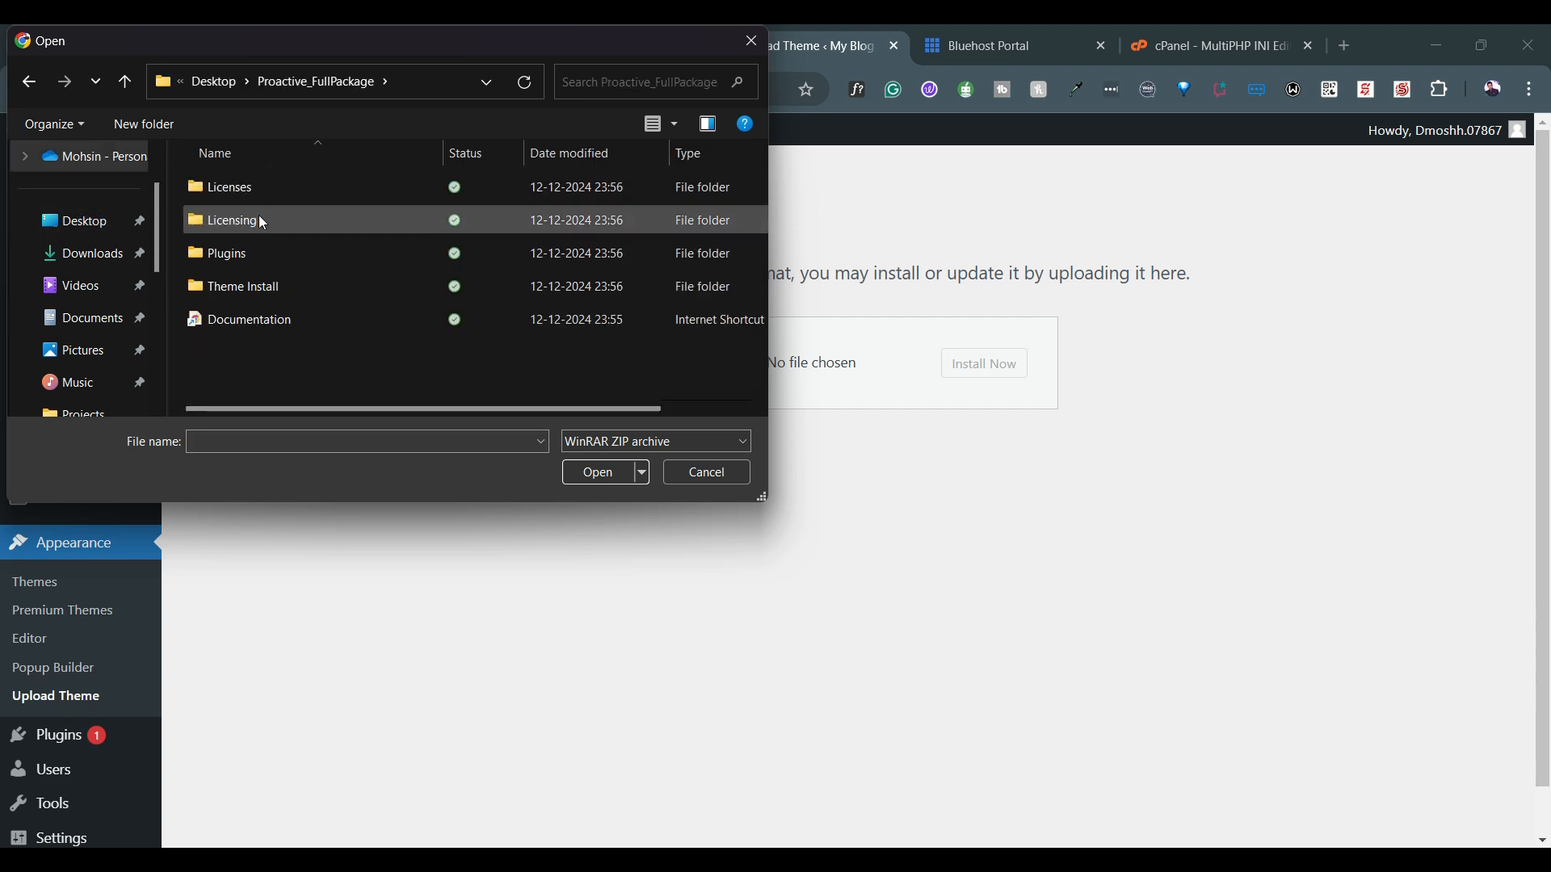
double_click(241, 289)
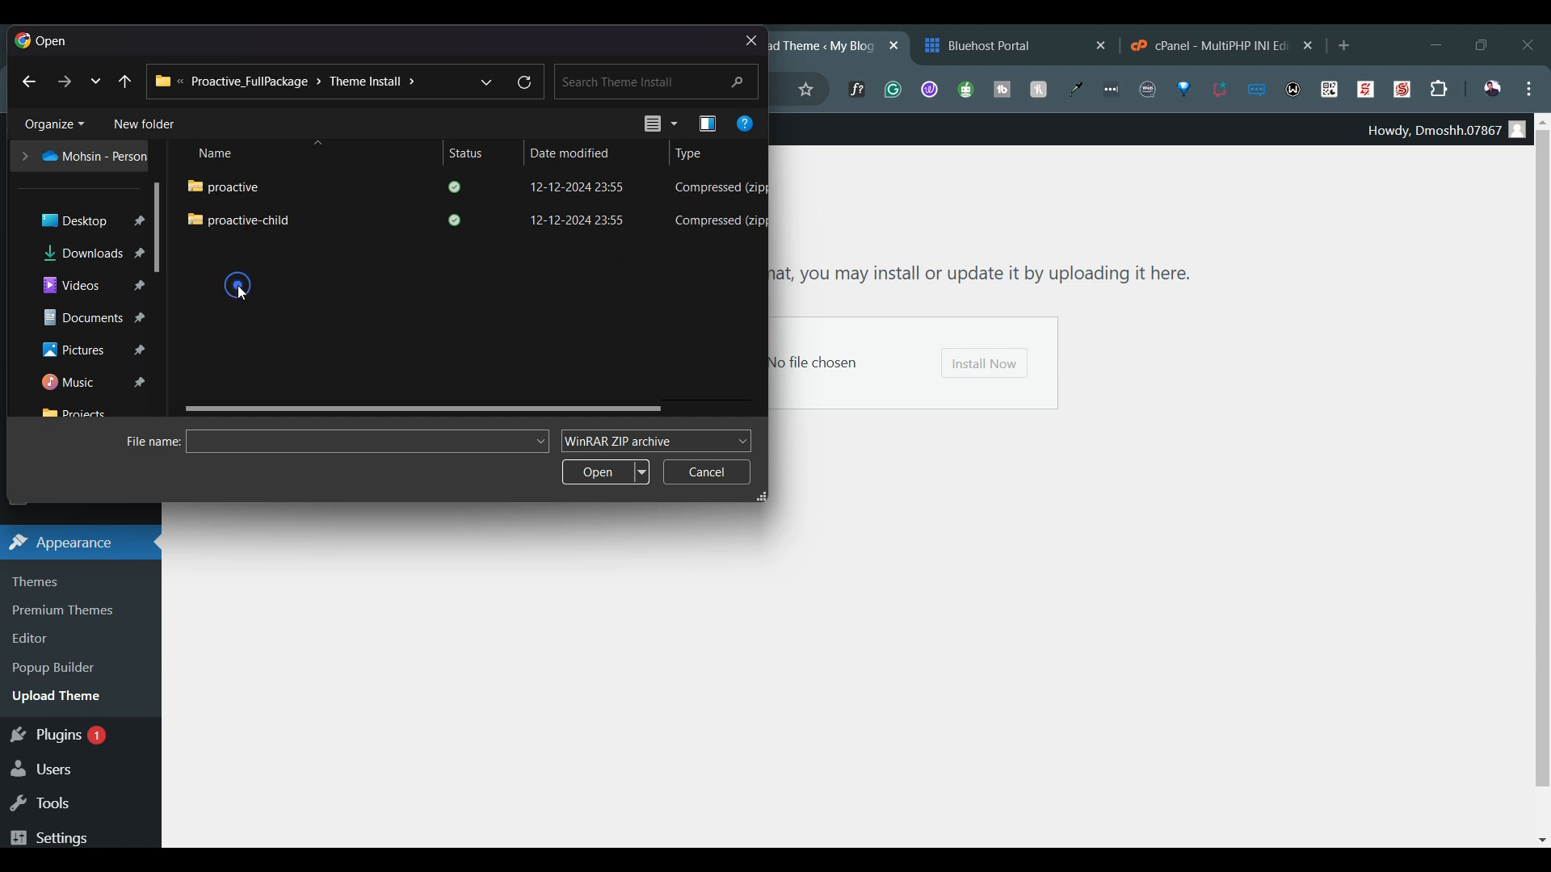
click(259, 186)
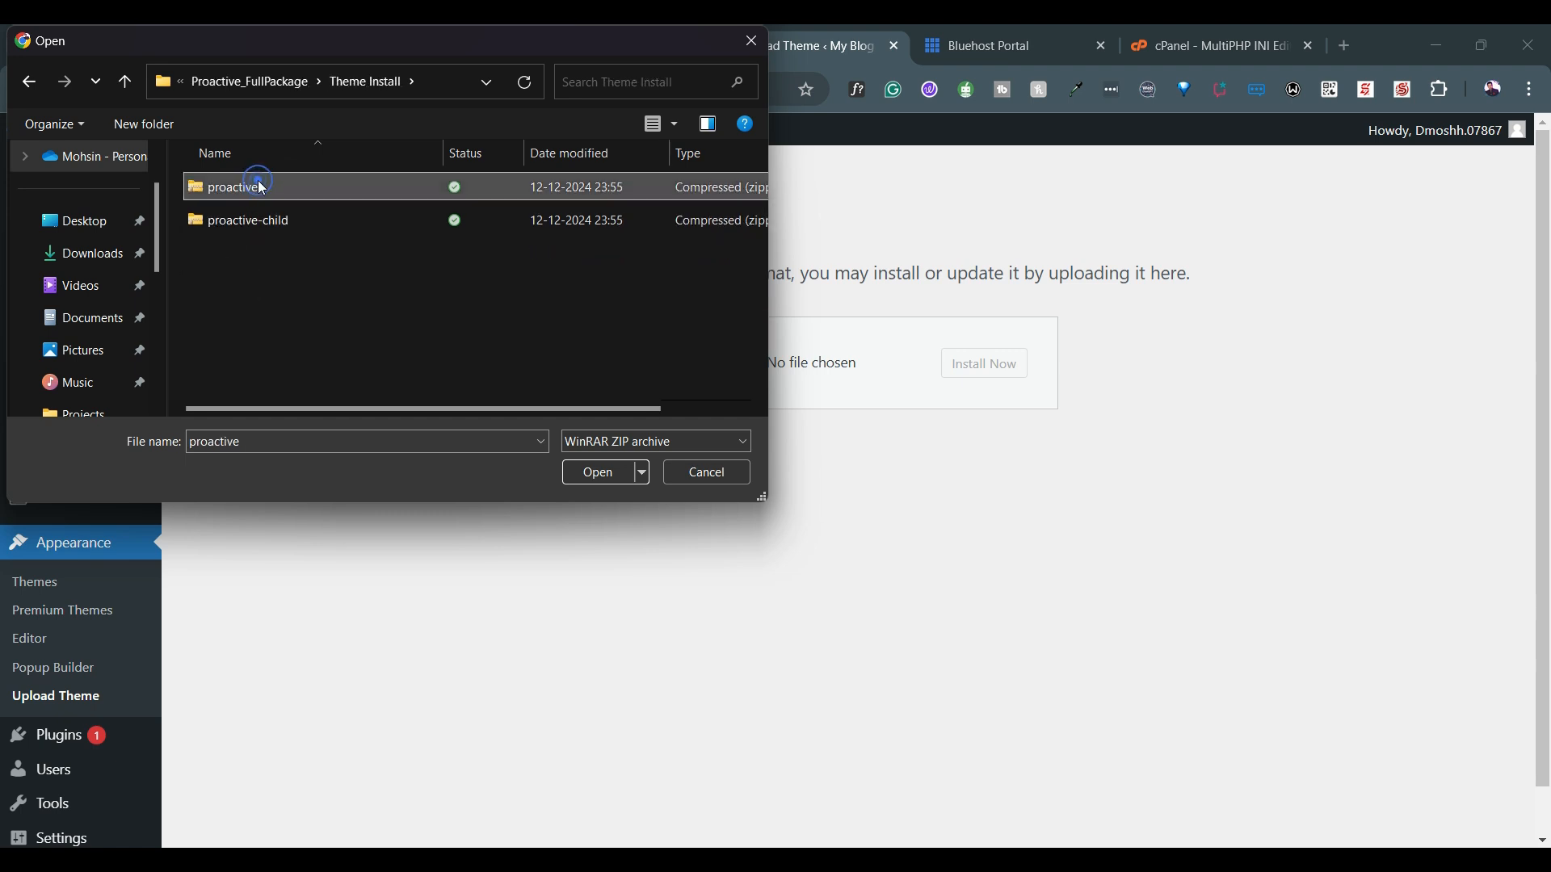
click(599, 473)
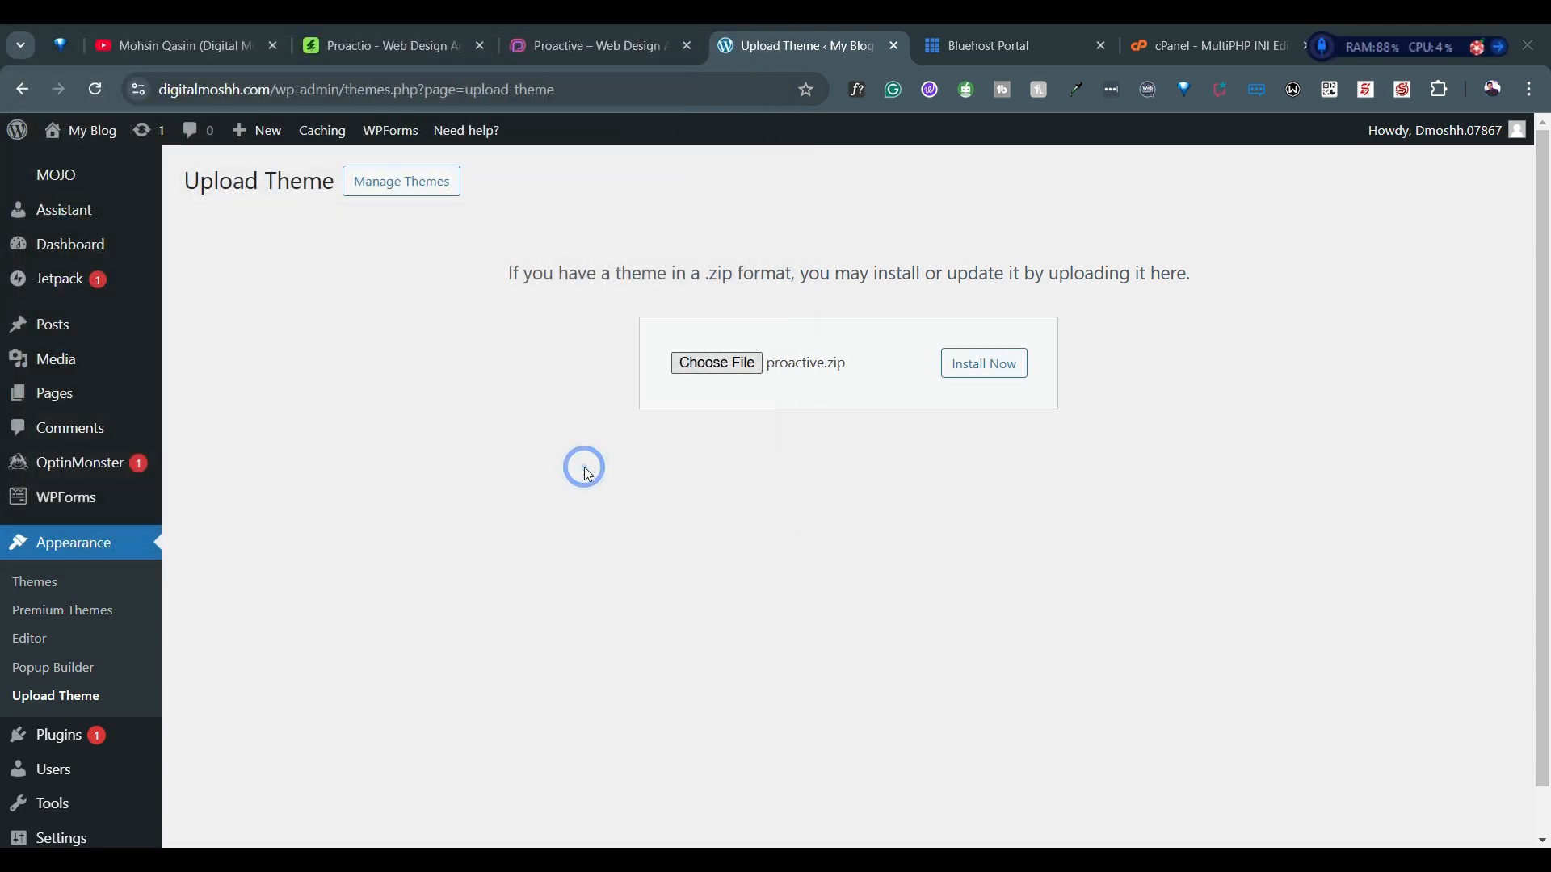
click(995, 370)
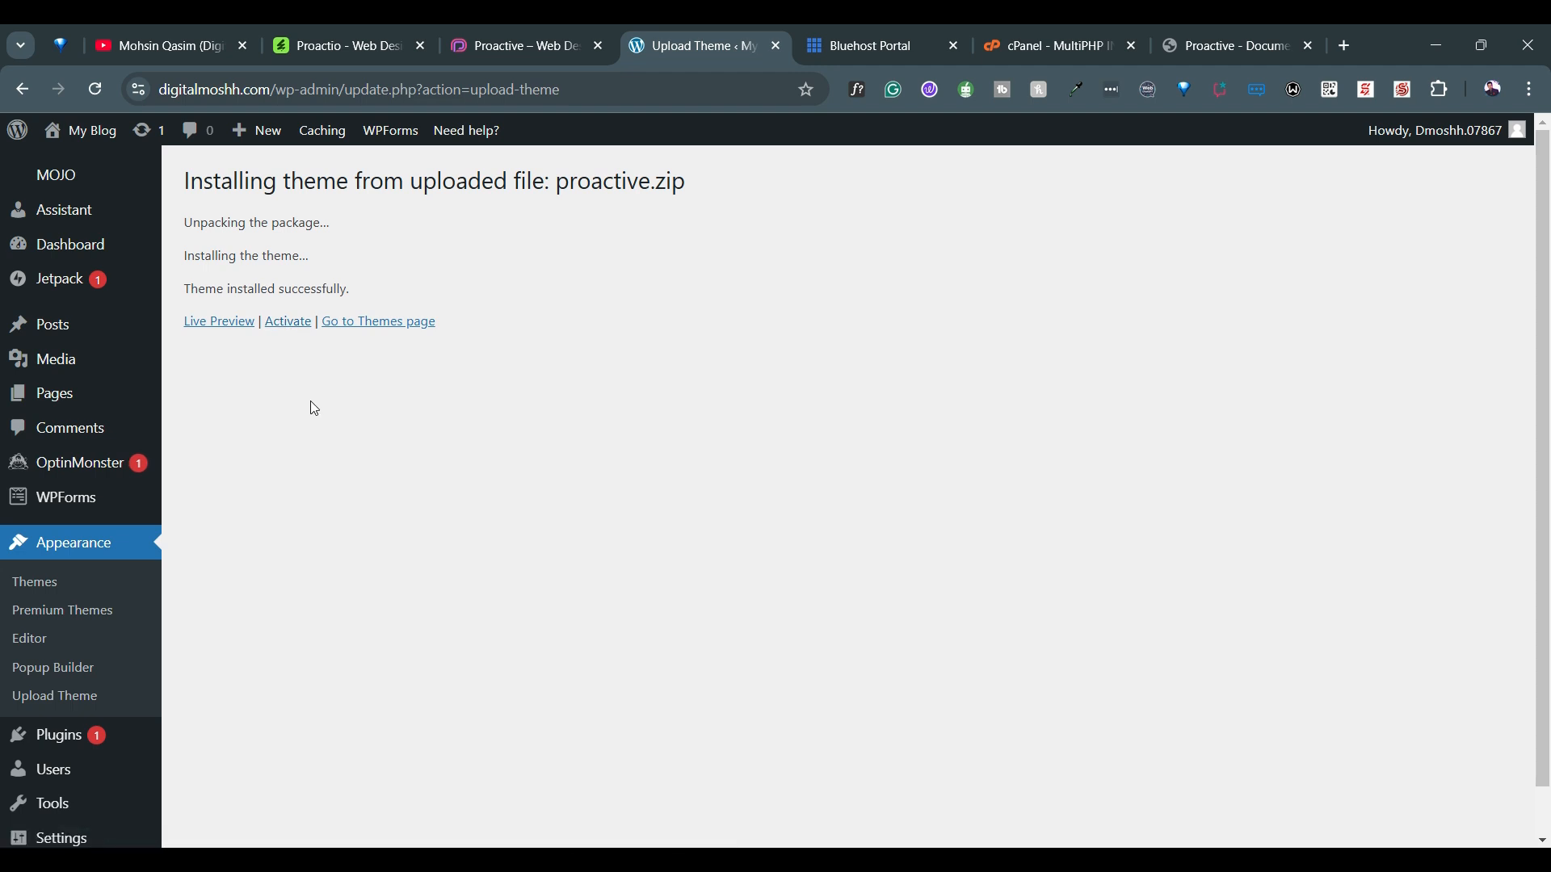
Activate the newly installed Proactive theme and advance its setup wizard to the Install Plugins stage
click(286, 323)
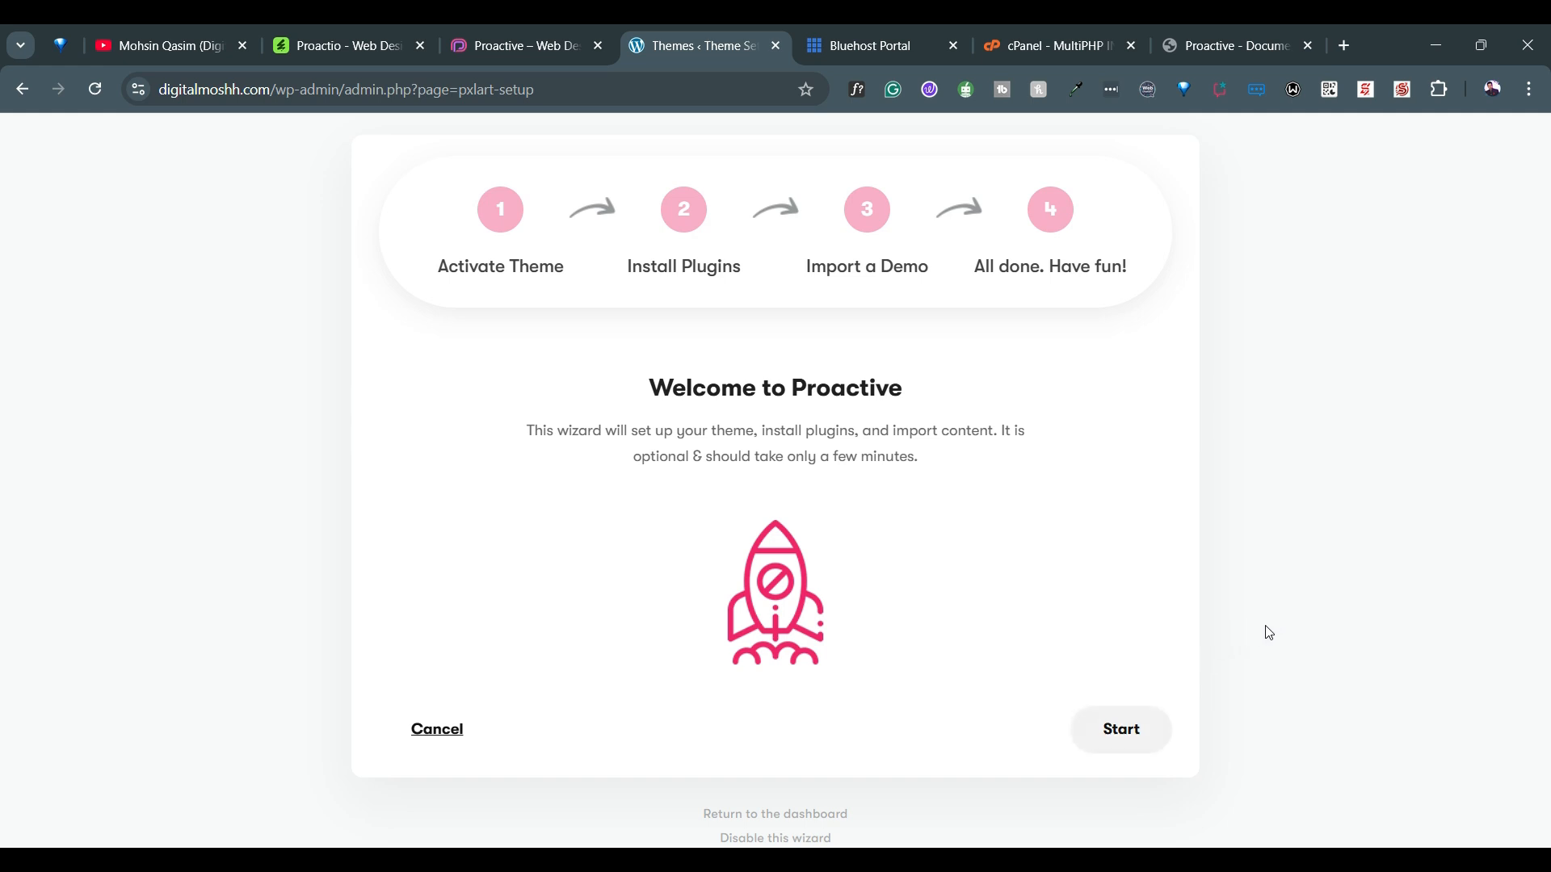
click(1113, 737)
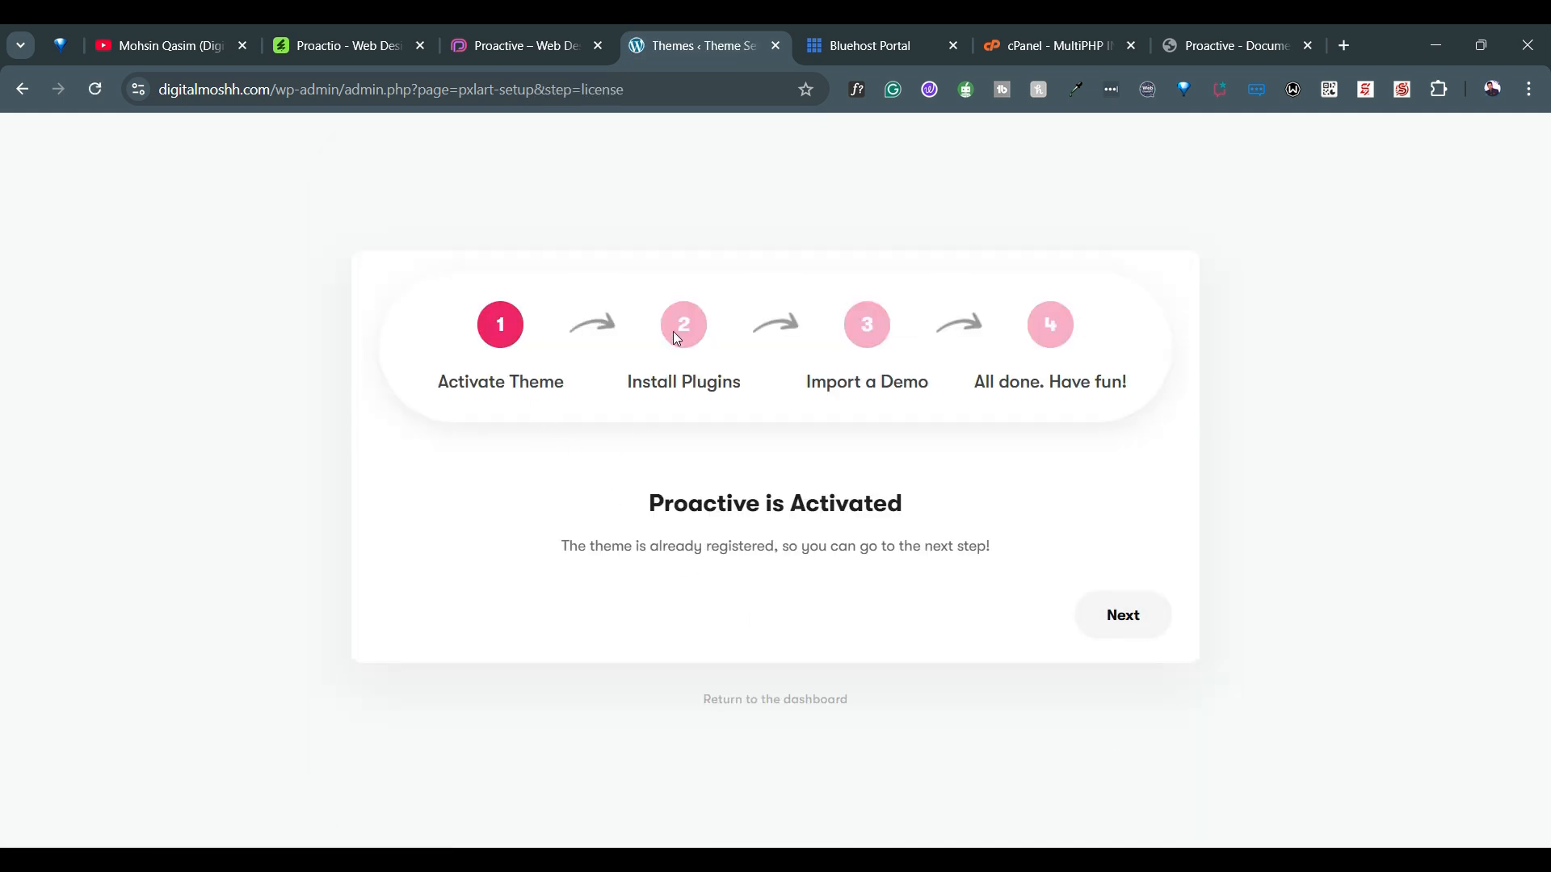
click(1106, 615)
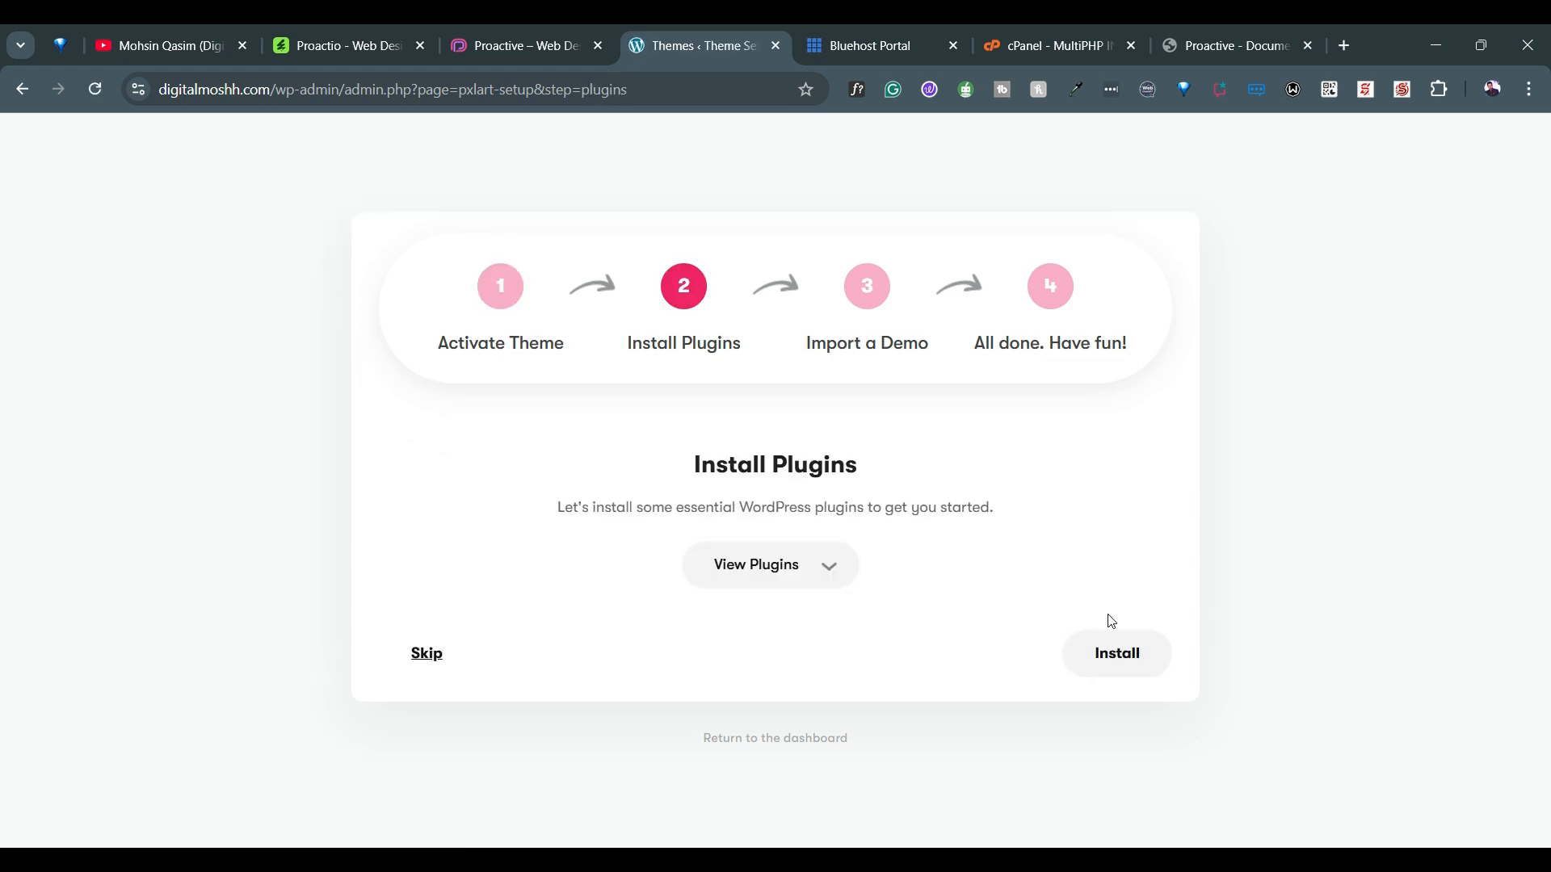
Expand the wizard's plugin list and install all the listed plugins, including Elementor, Revolution Slider and WooCommerce
click(834, 573)
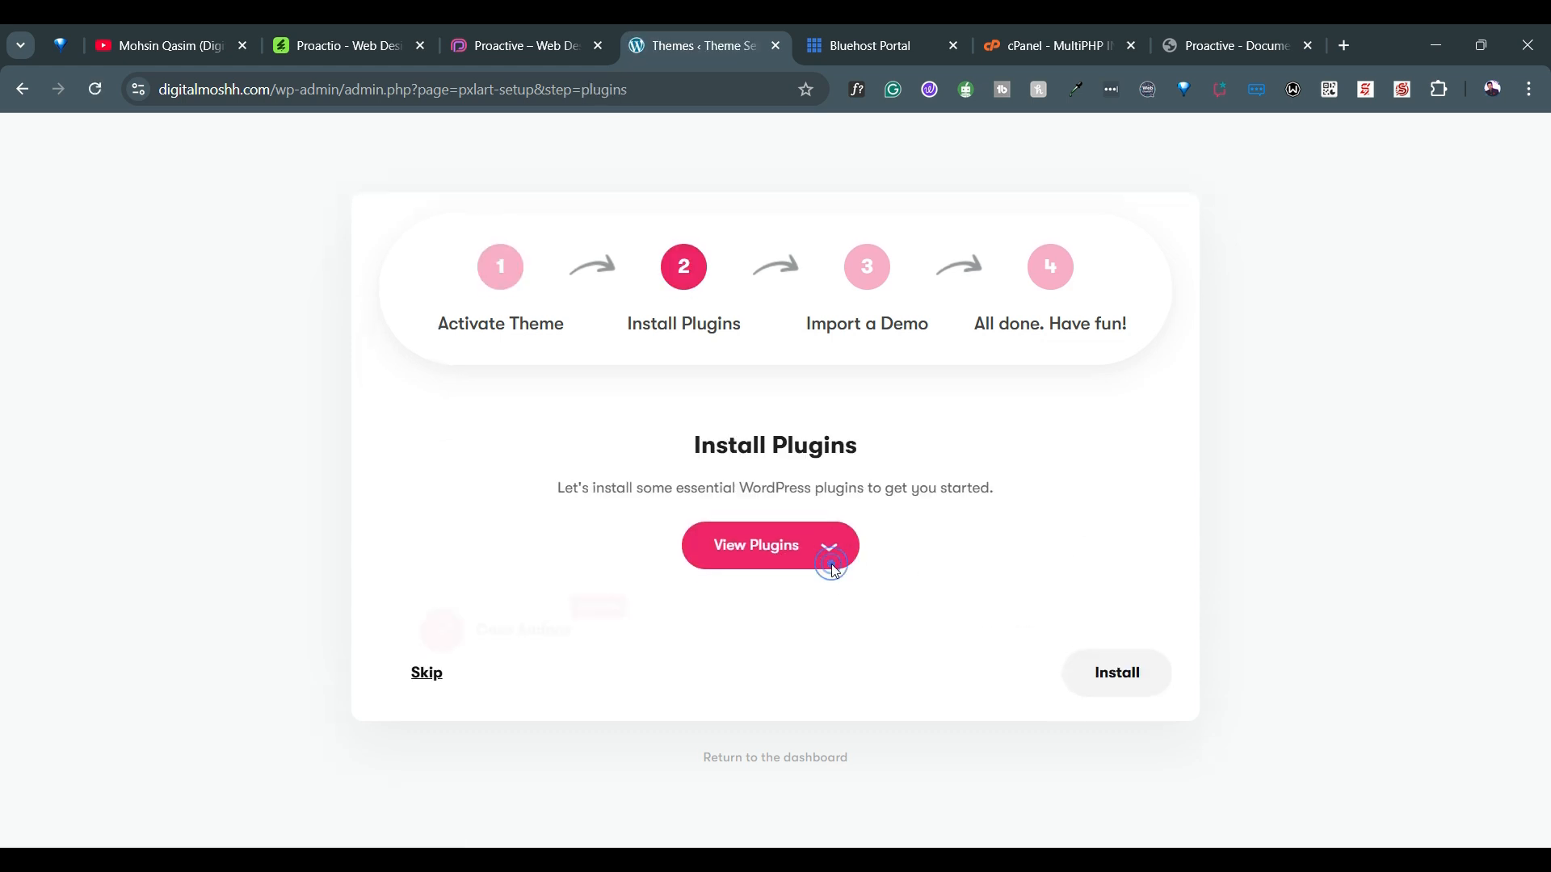
scroll(834, 573, down, 3)
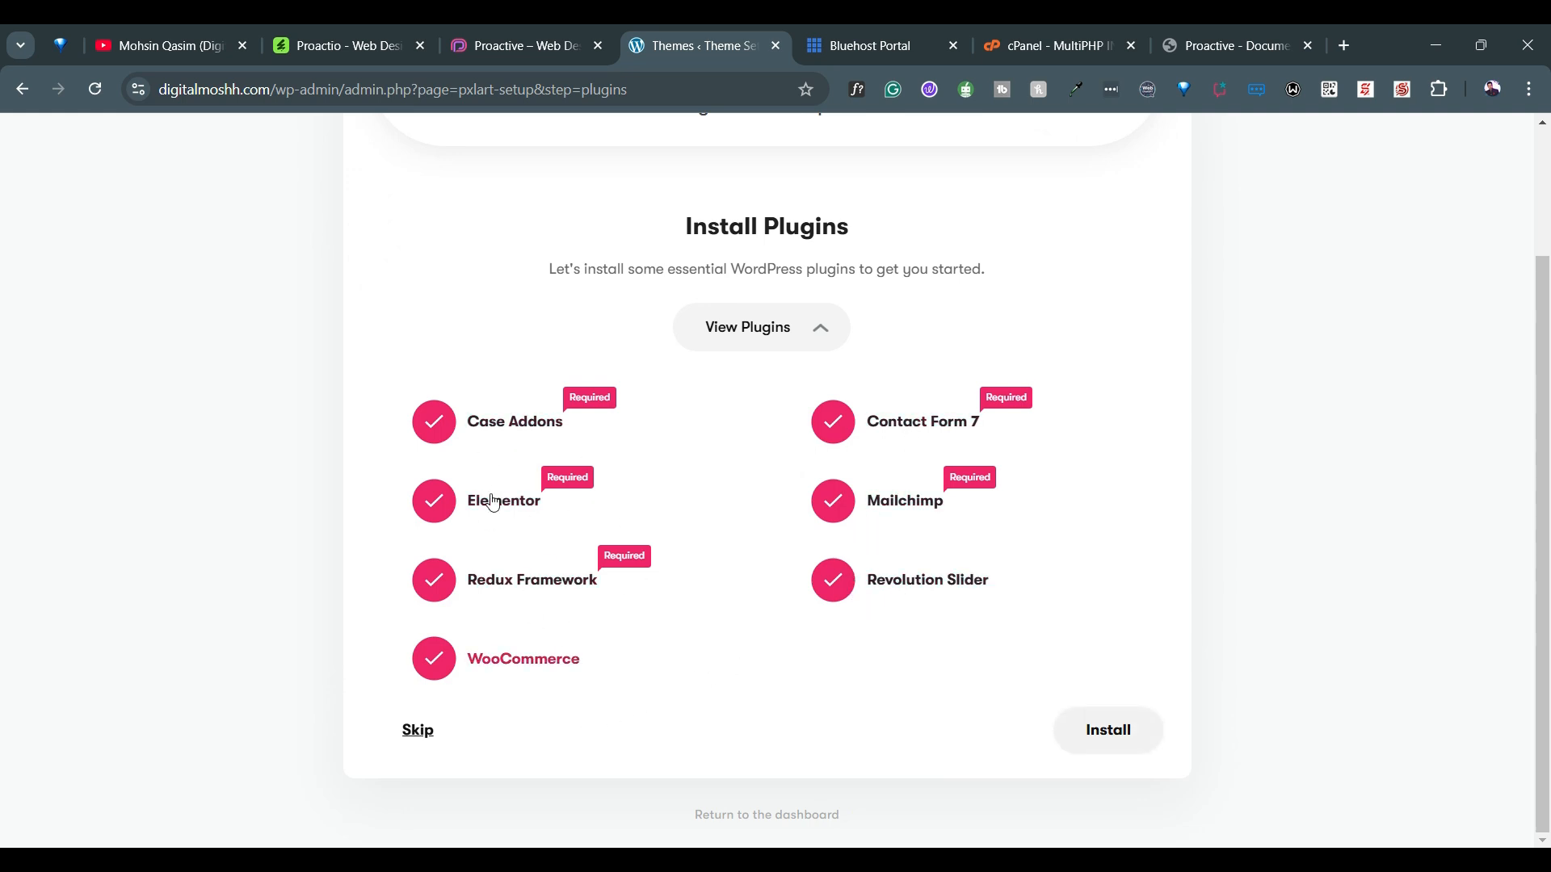
click(1118, 738)
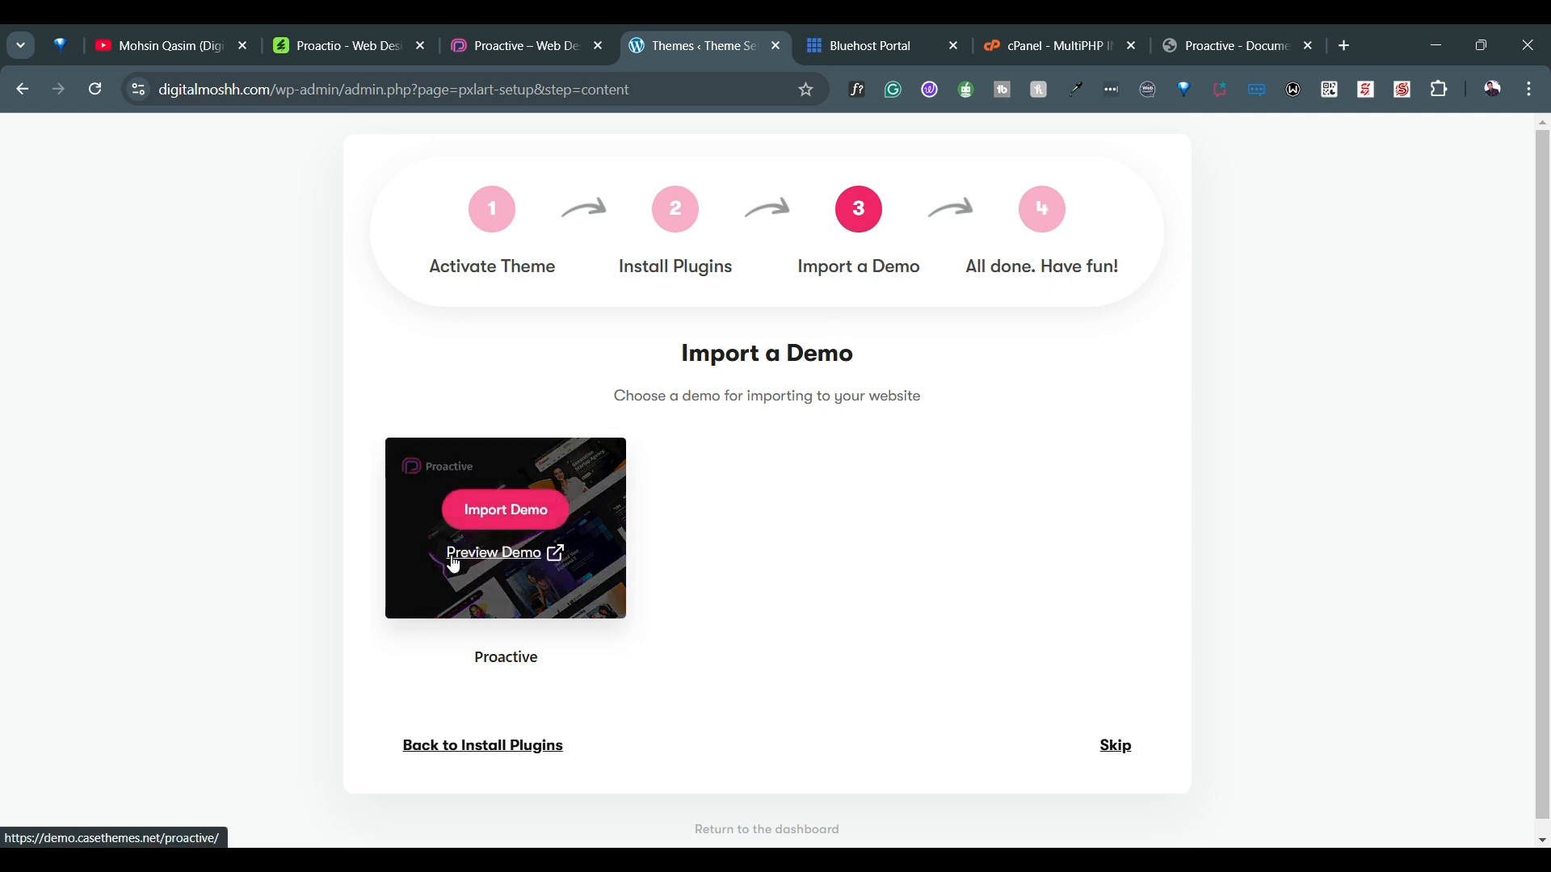
Look over the Proactive demo site, close the Proactio product page, and return to the theme setup wizard
mouse_move(472, 512)
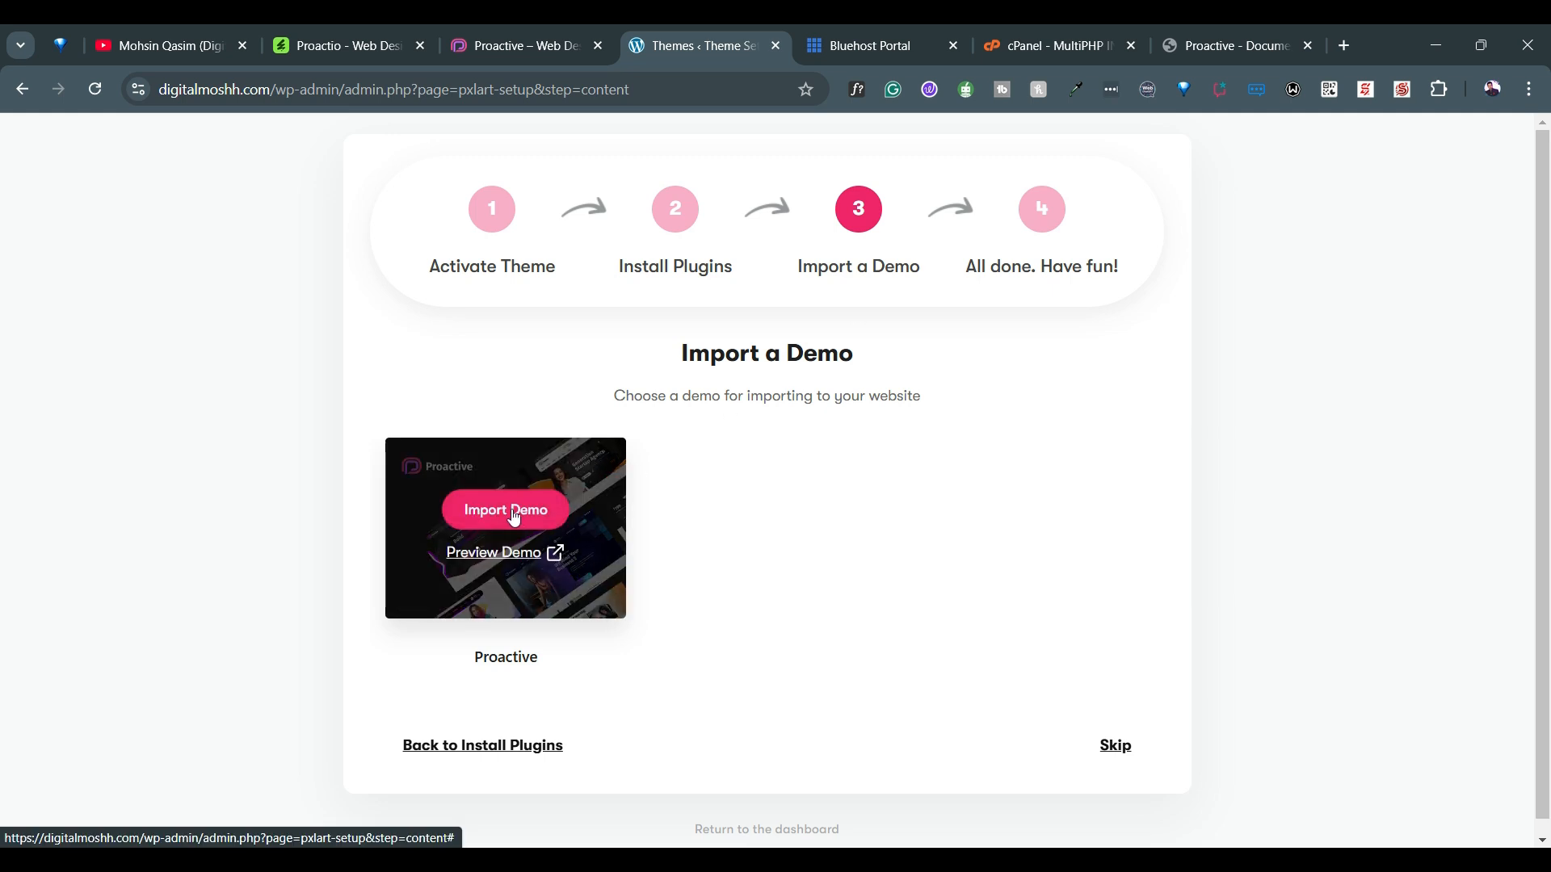
click(541, 35)
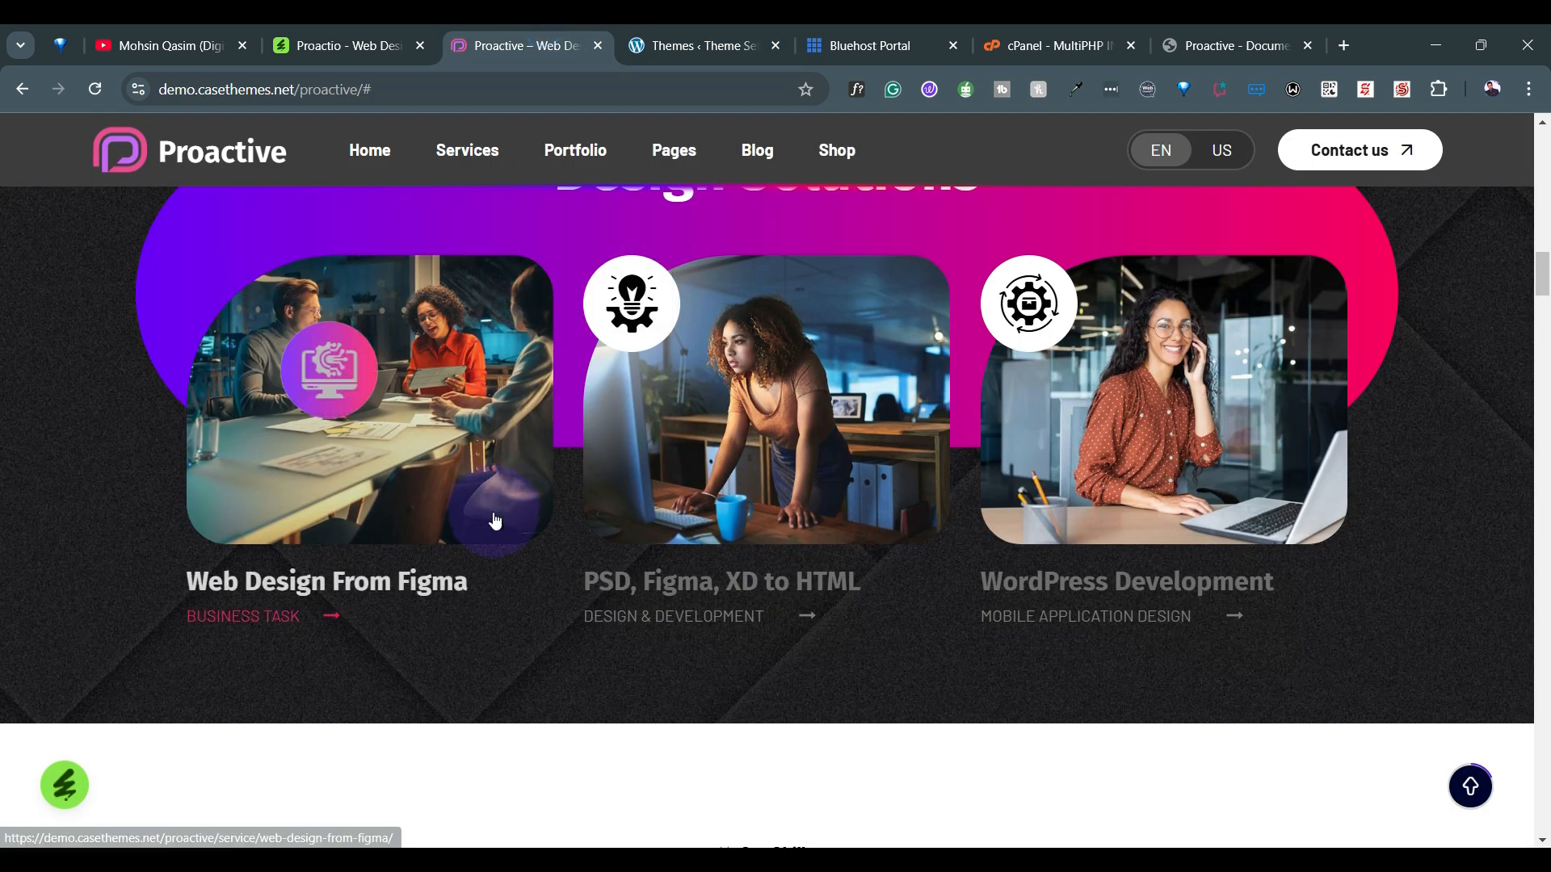
scroll(495, 520, down, 10)
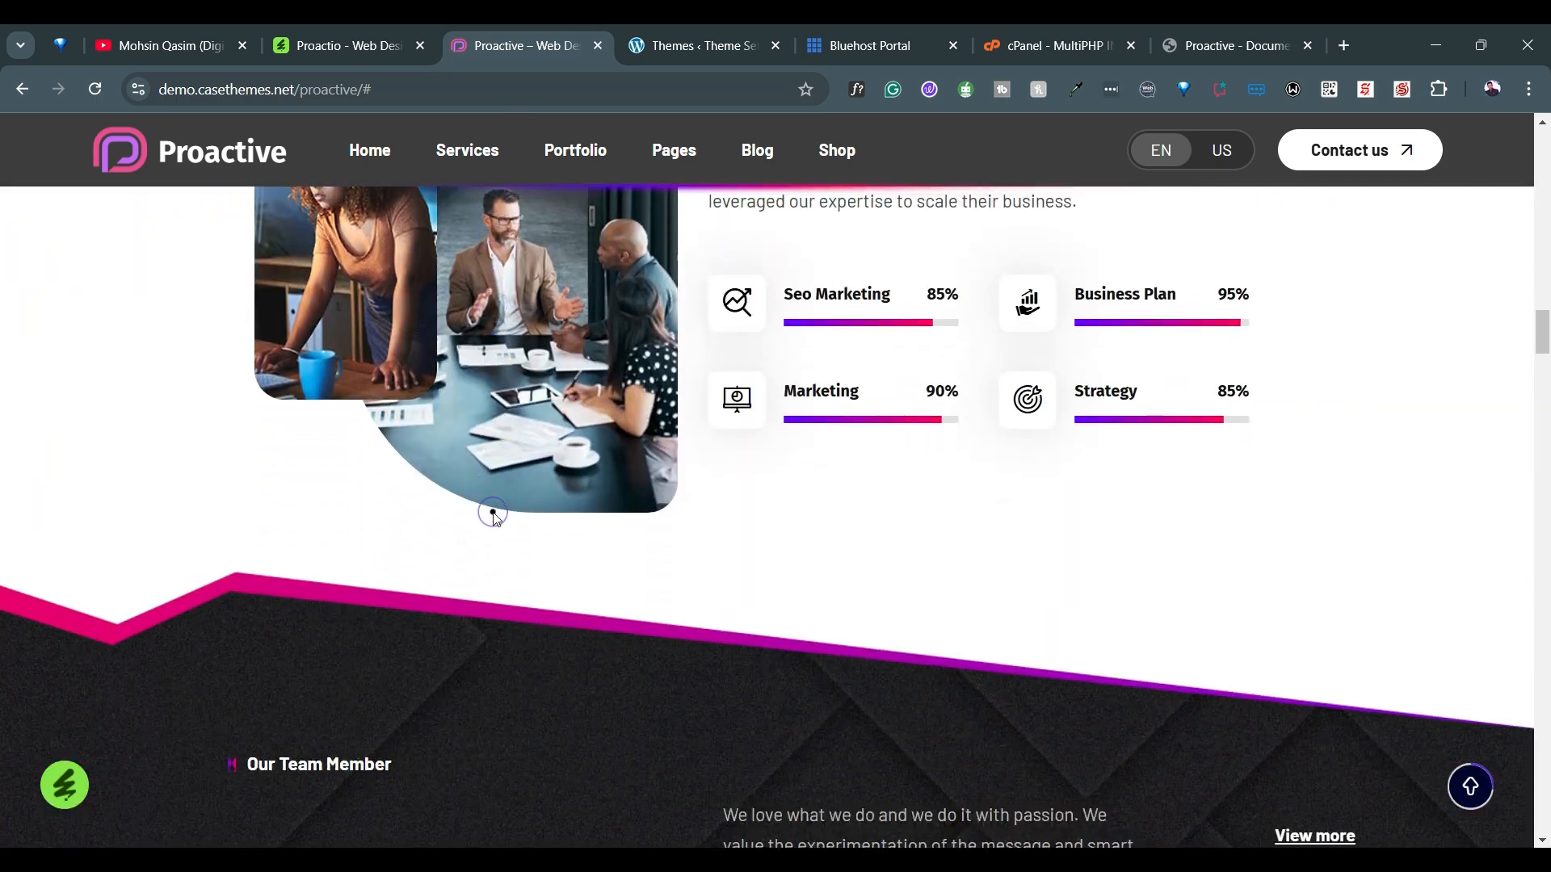
scroll(493, 517, up, 3)
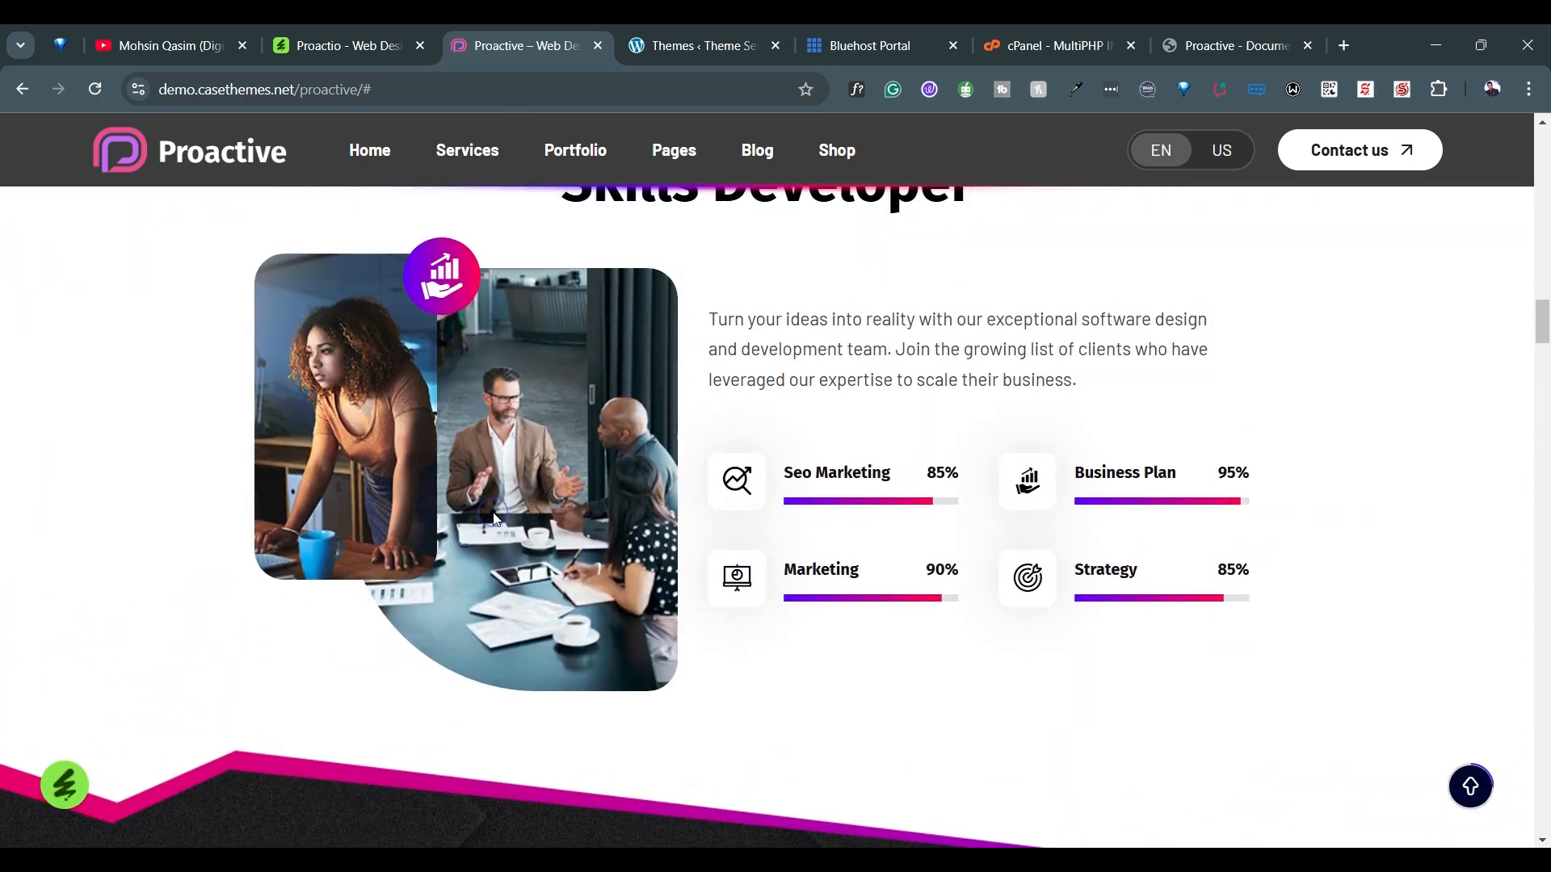
click(419, 45)
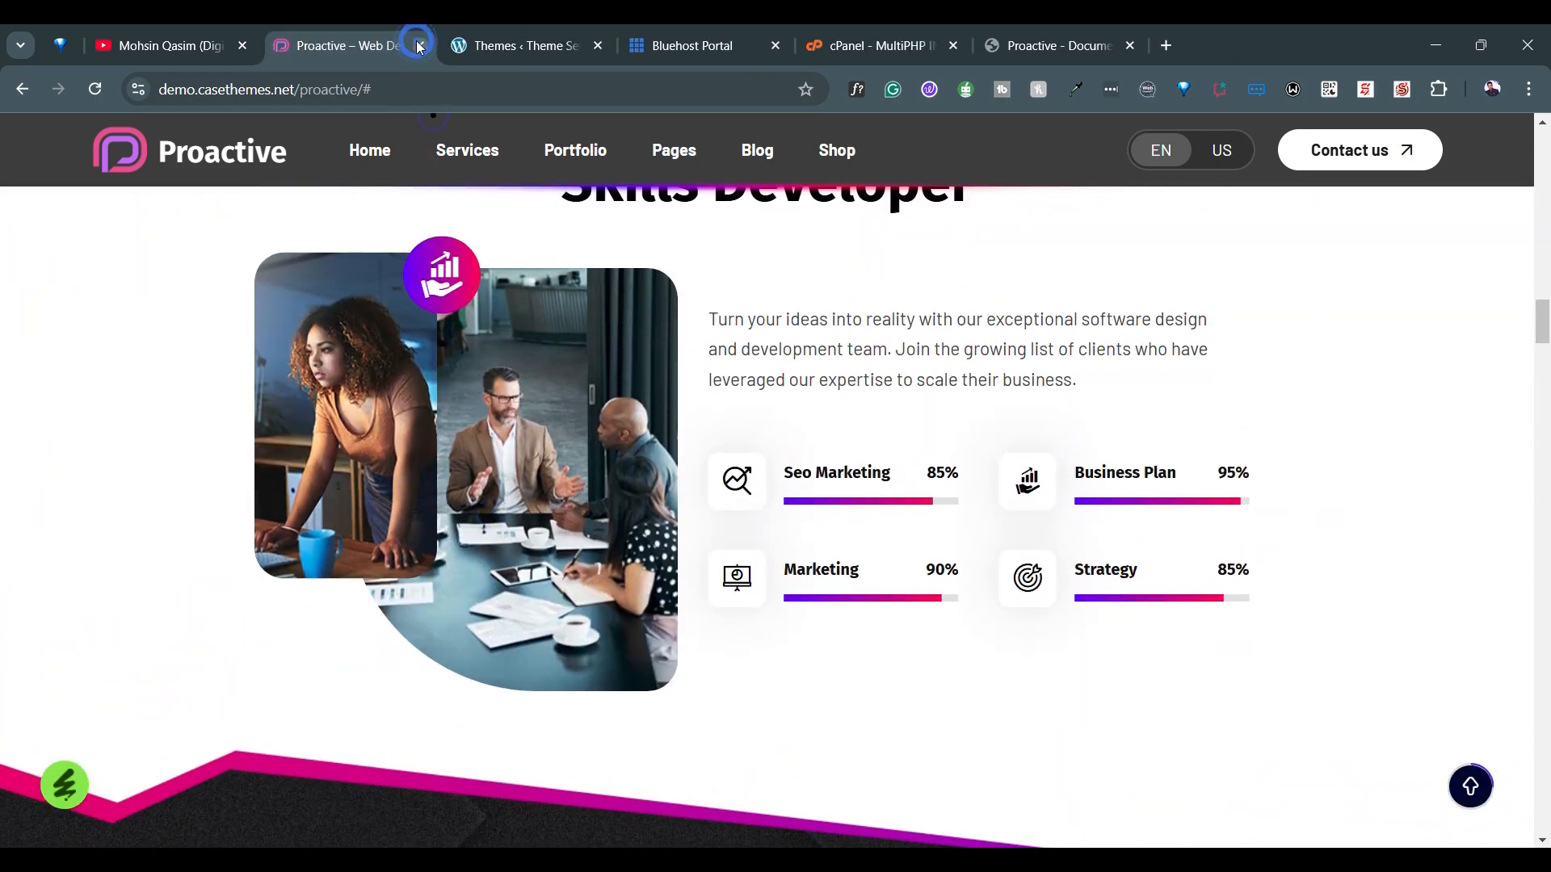
click(199, 31)
click(738, 31)
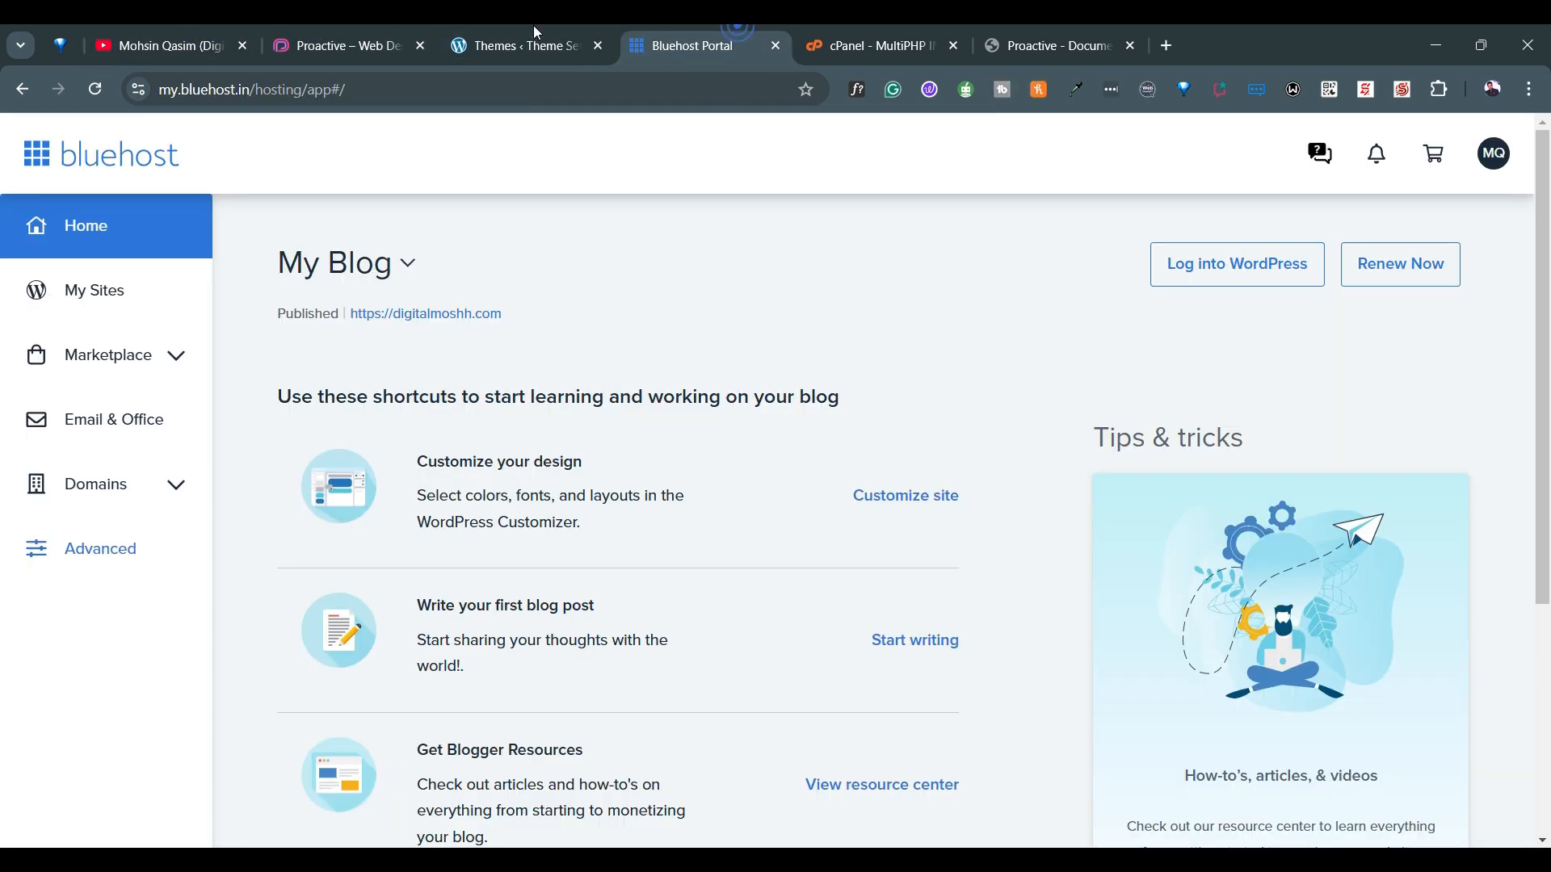
click(534, 32)
Import the Proactive demo with all six content types selected and image cropping after import enabled
mouse_move(501, 517)
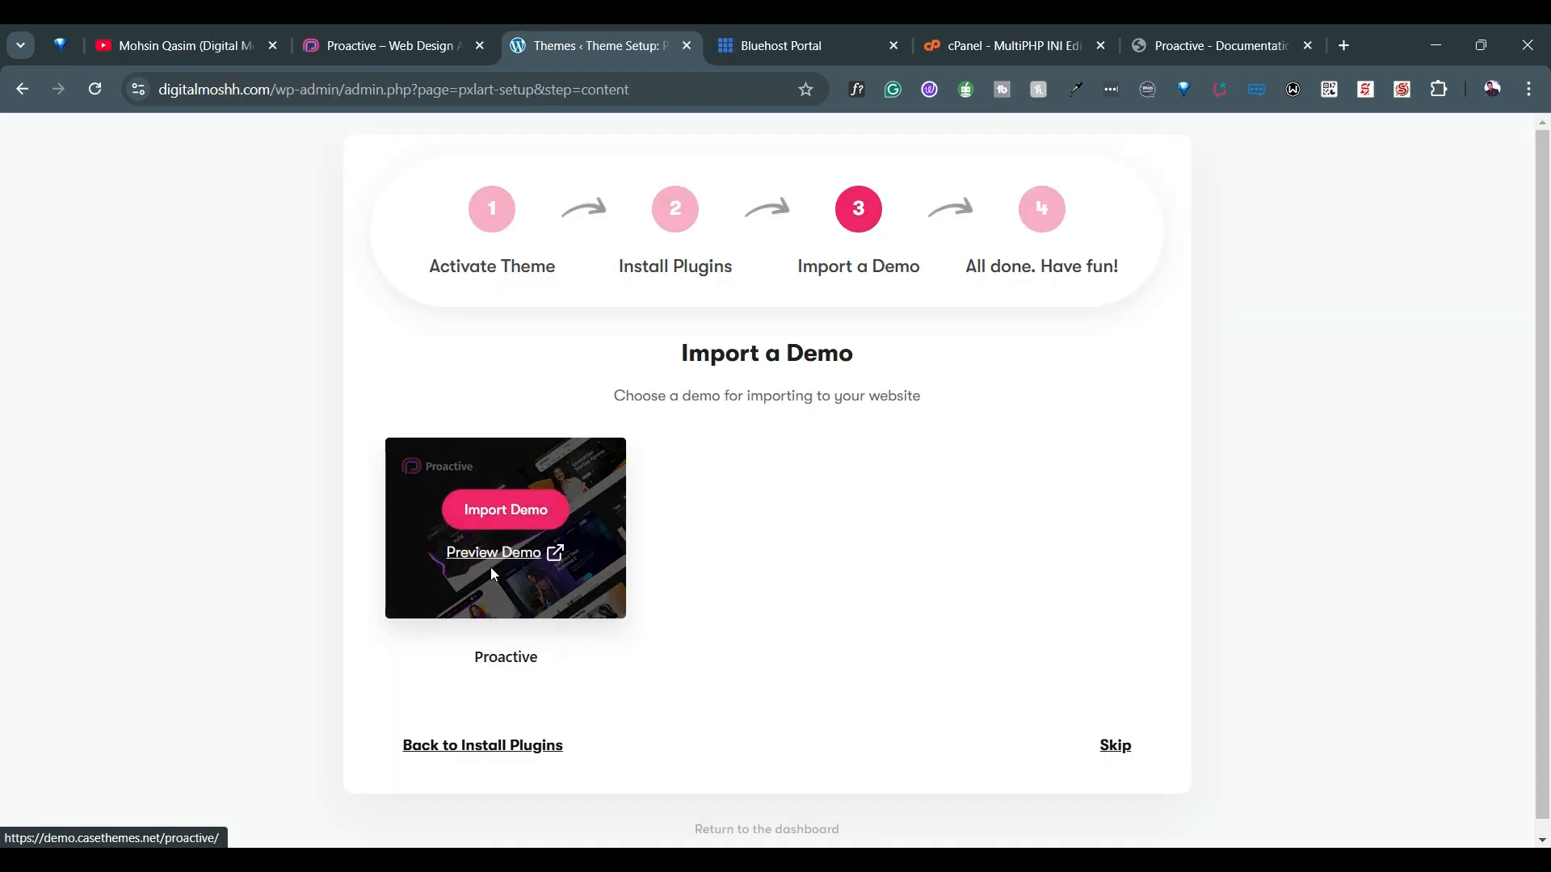
click(510, 522)
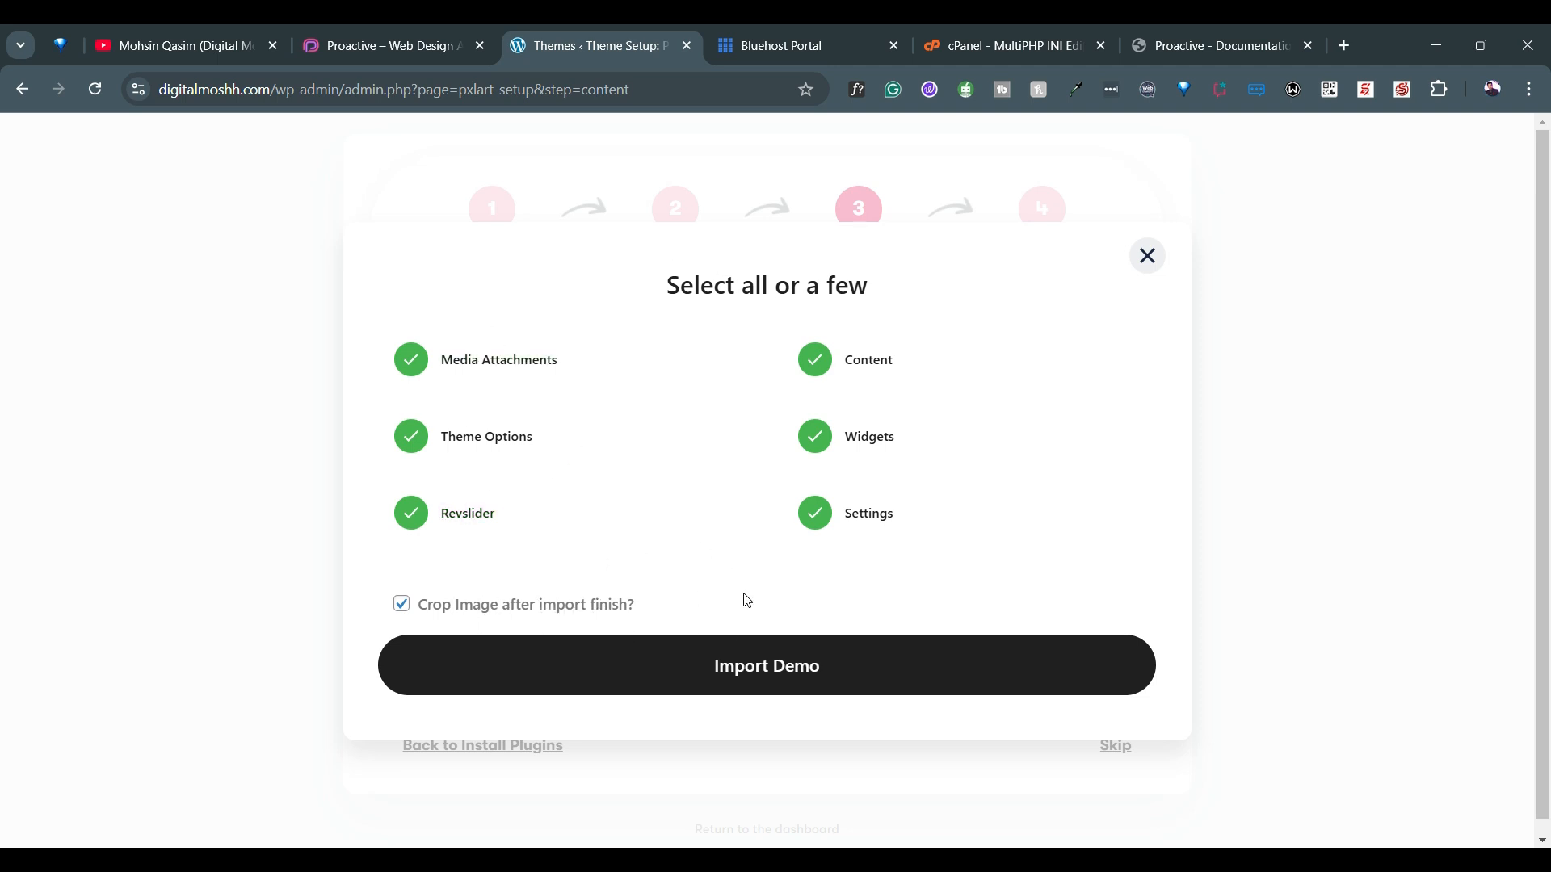
click(740, 674)
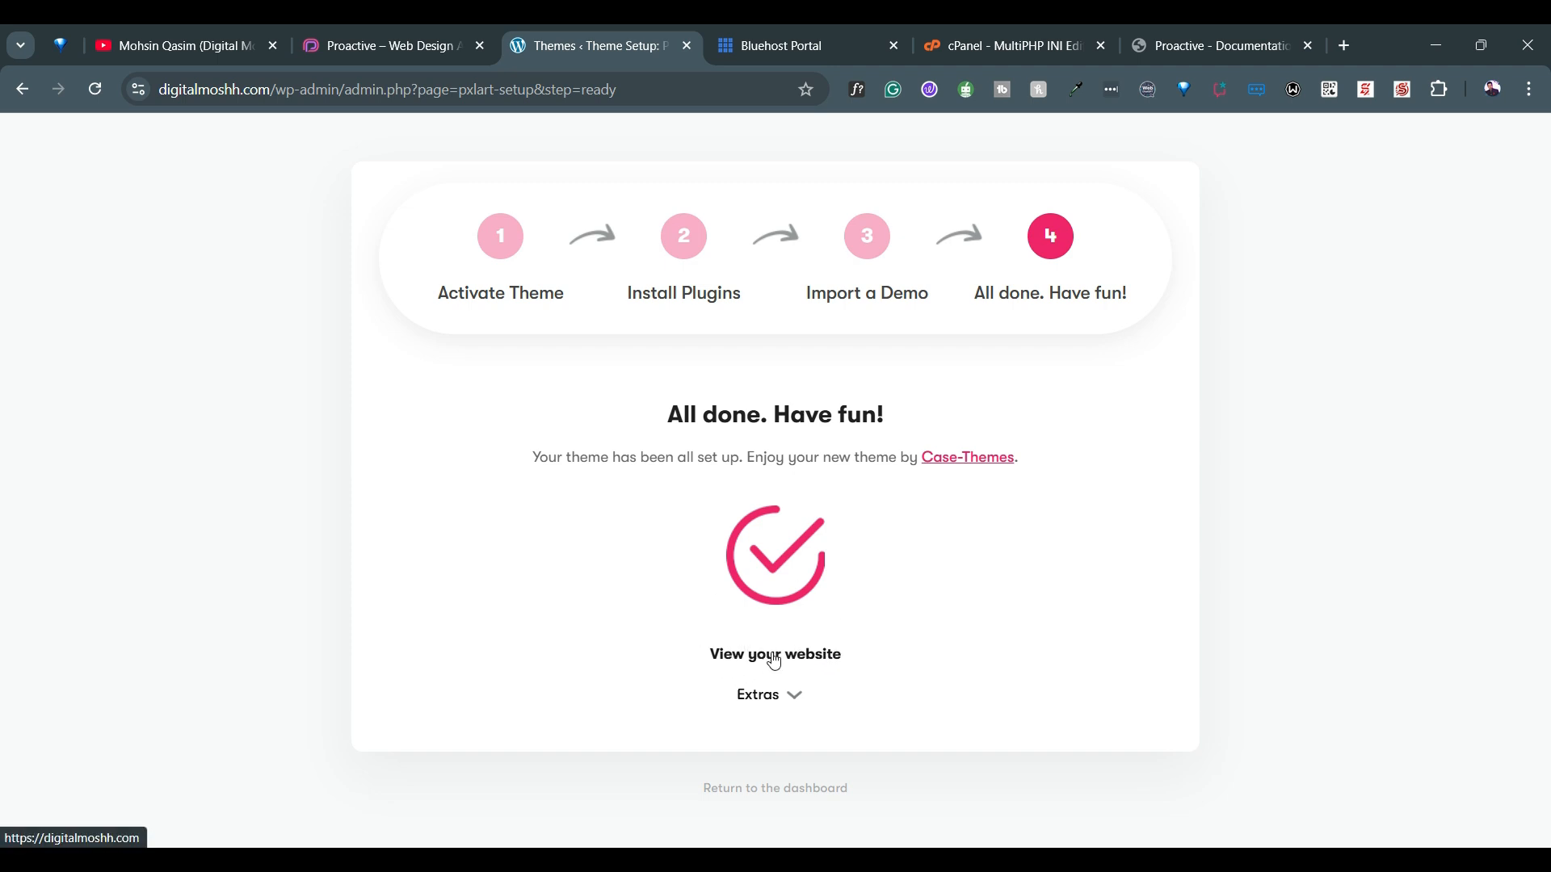
Open the live website from the setup wizard and examine the sections of the imported Proactive homepage
click(820, 658)
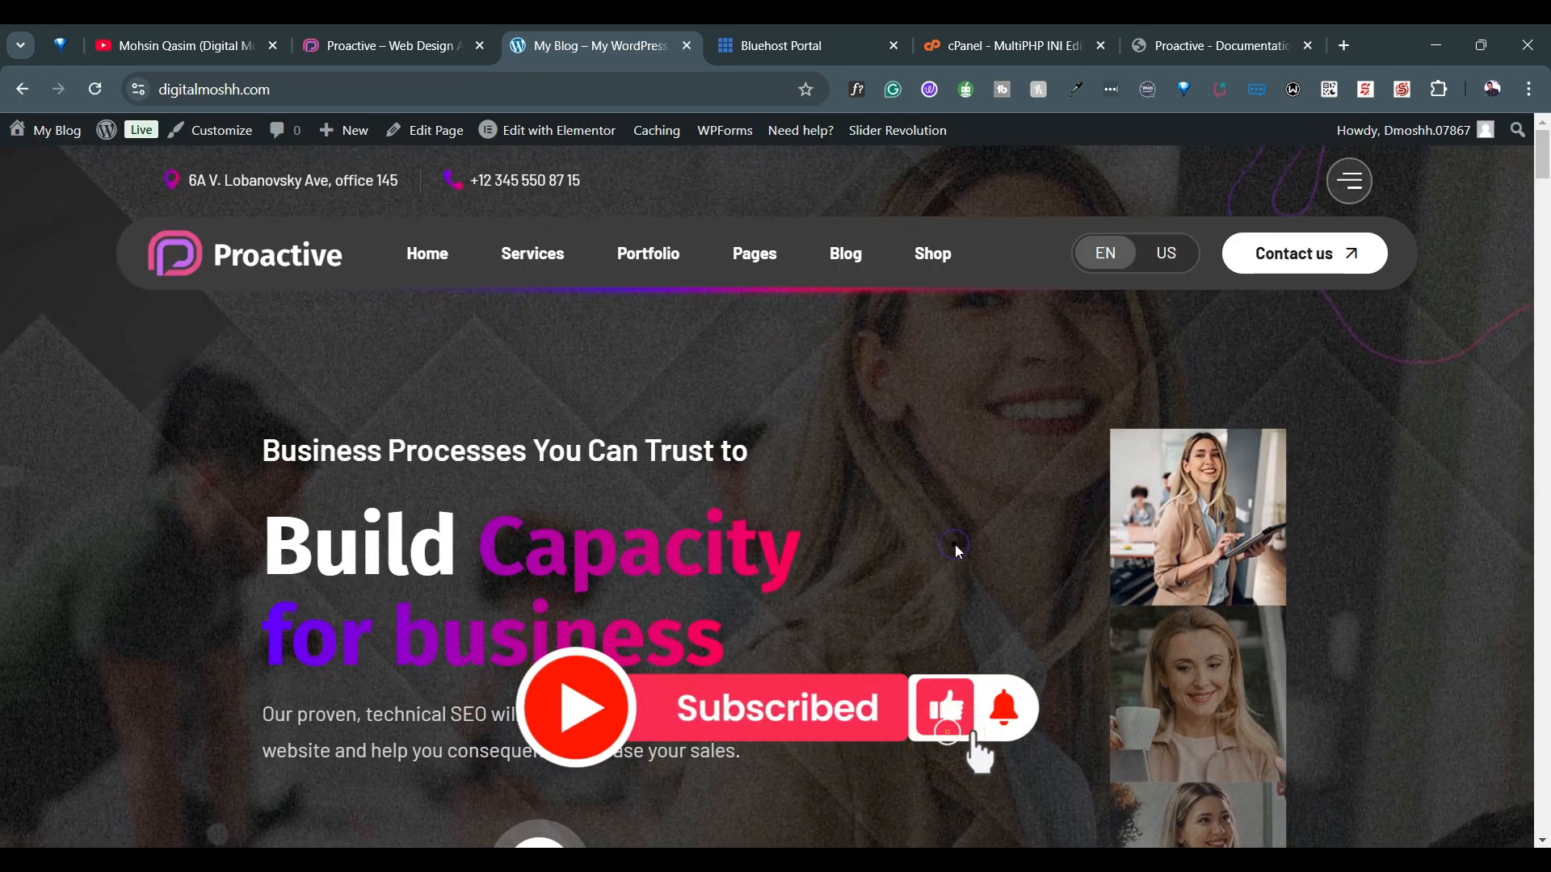
scroll(958, 548, down, 3)
scroll(955, 544, down, 7)
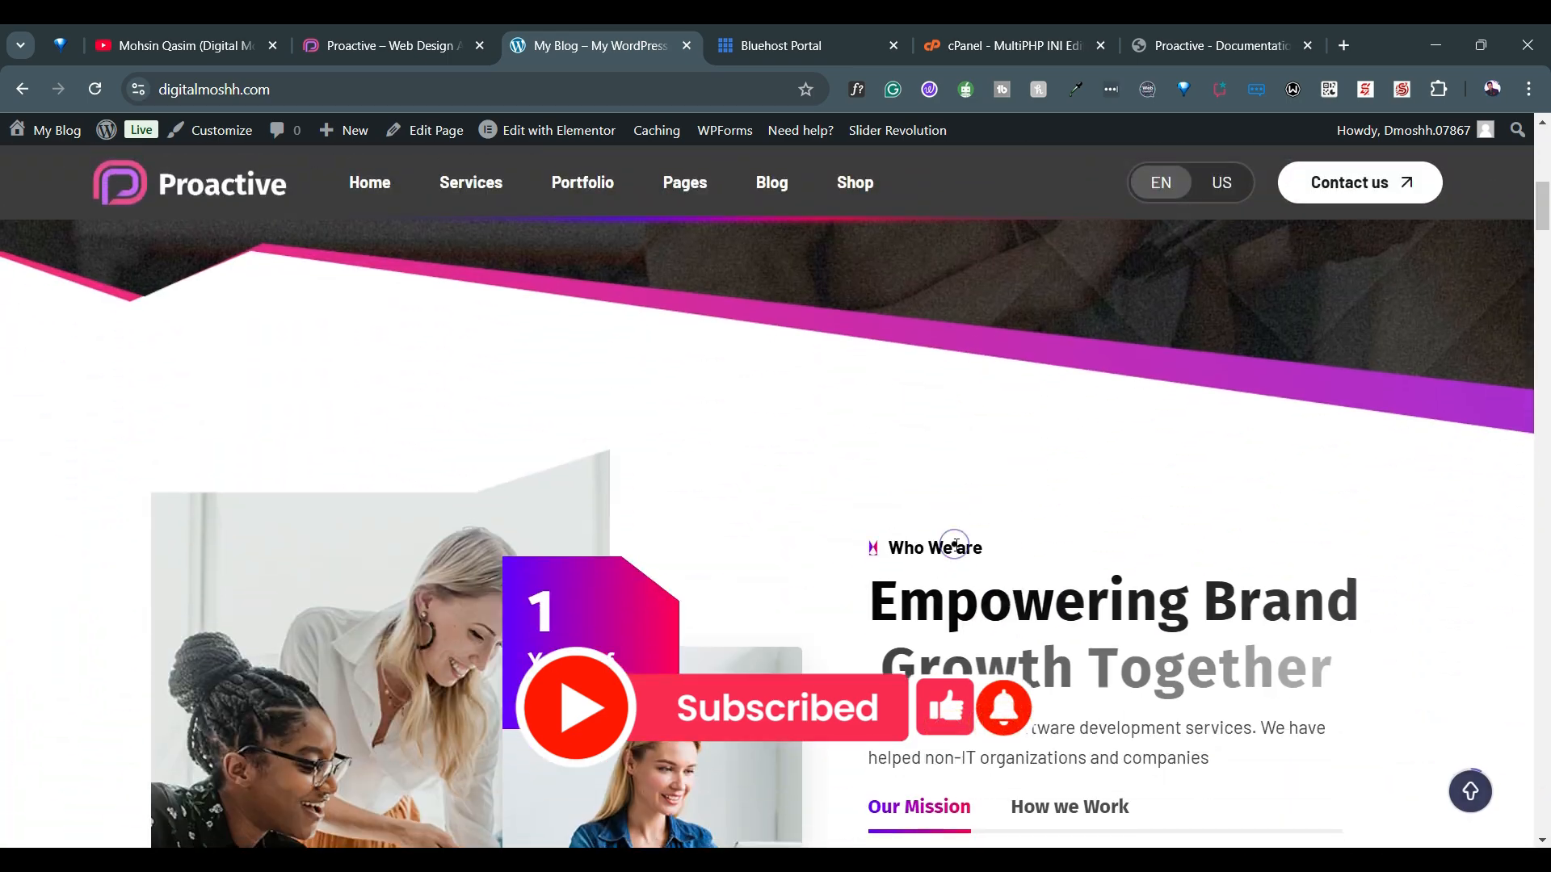
scroll(955, 545, down, 8)
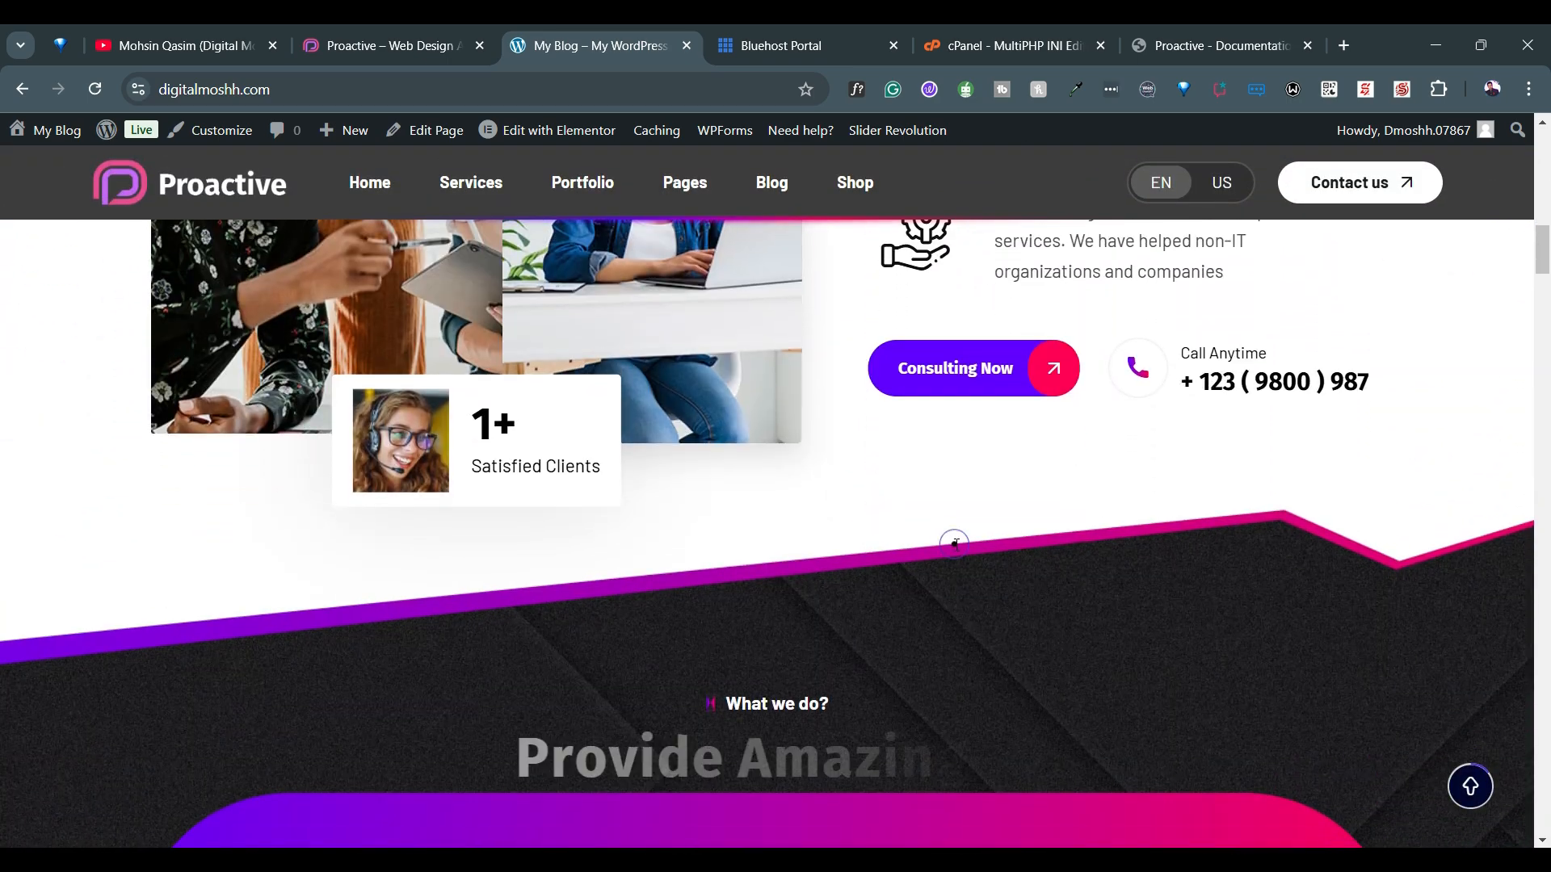
scroll(954, 545, down, 12)
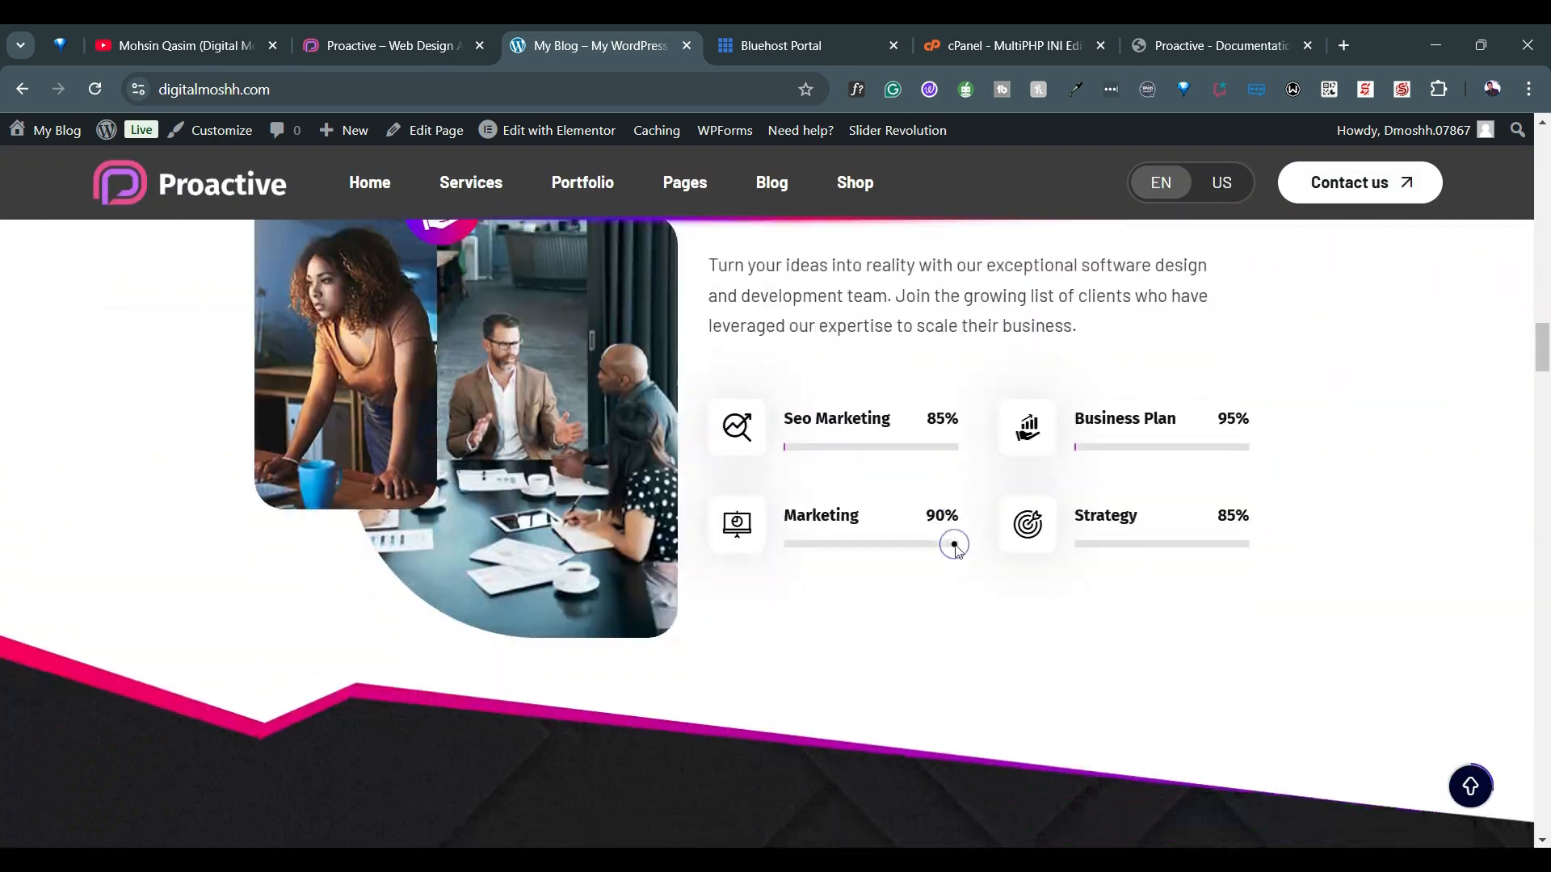
scroll(955, 545, down, 3)
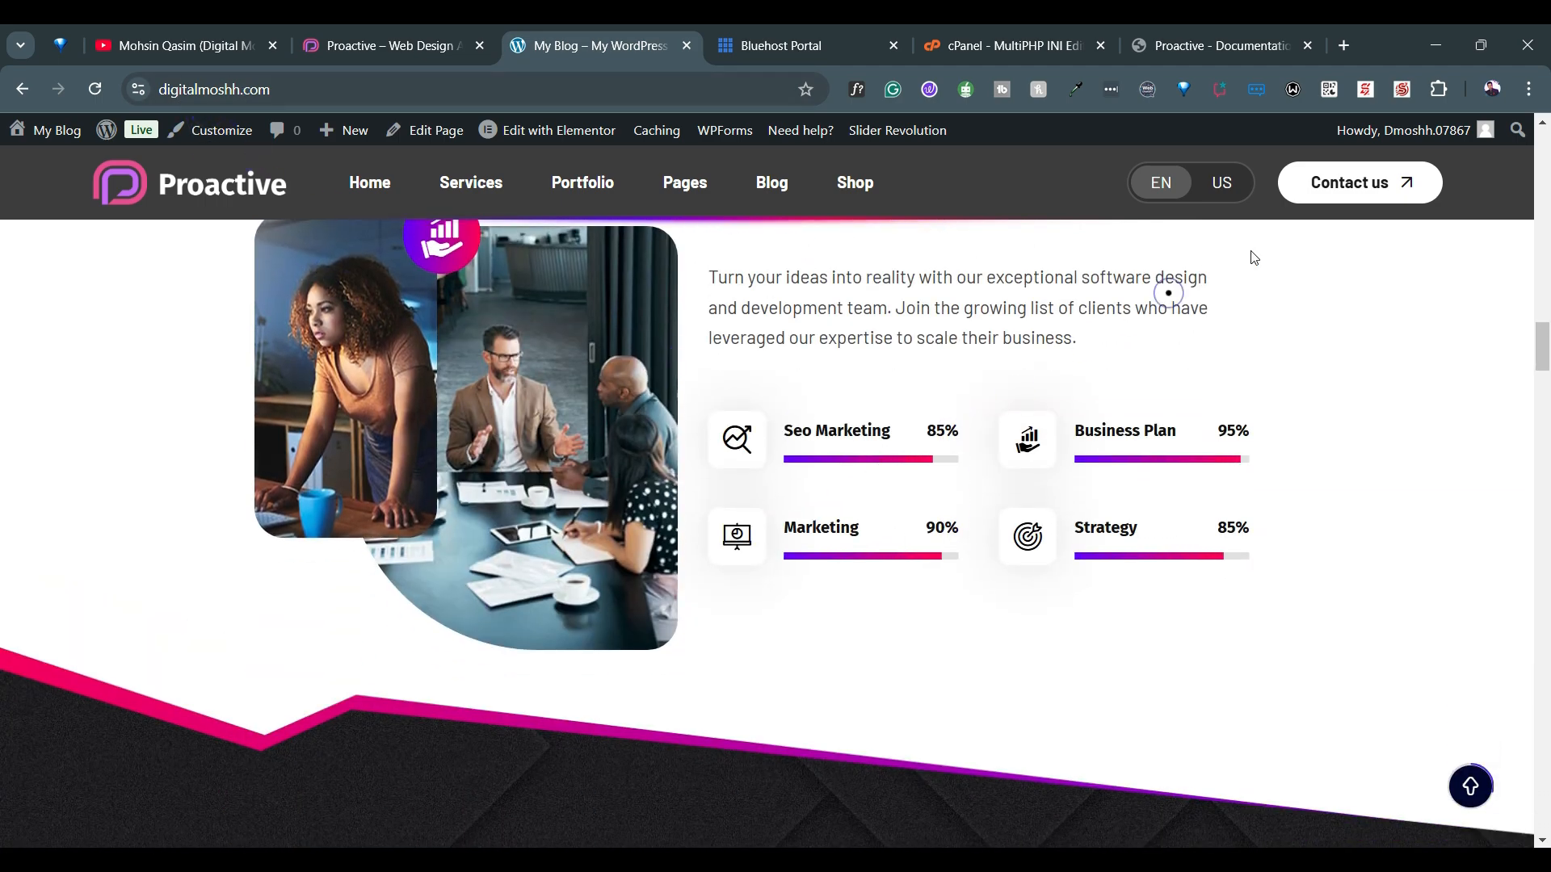
mouse_move(1481, 138)
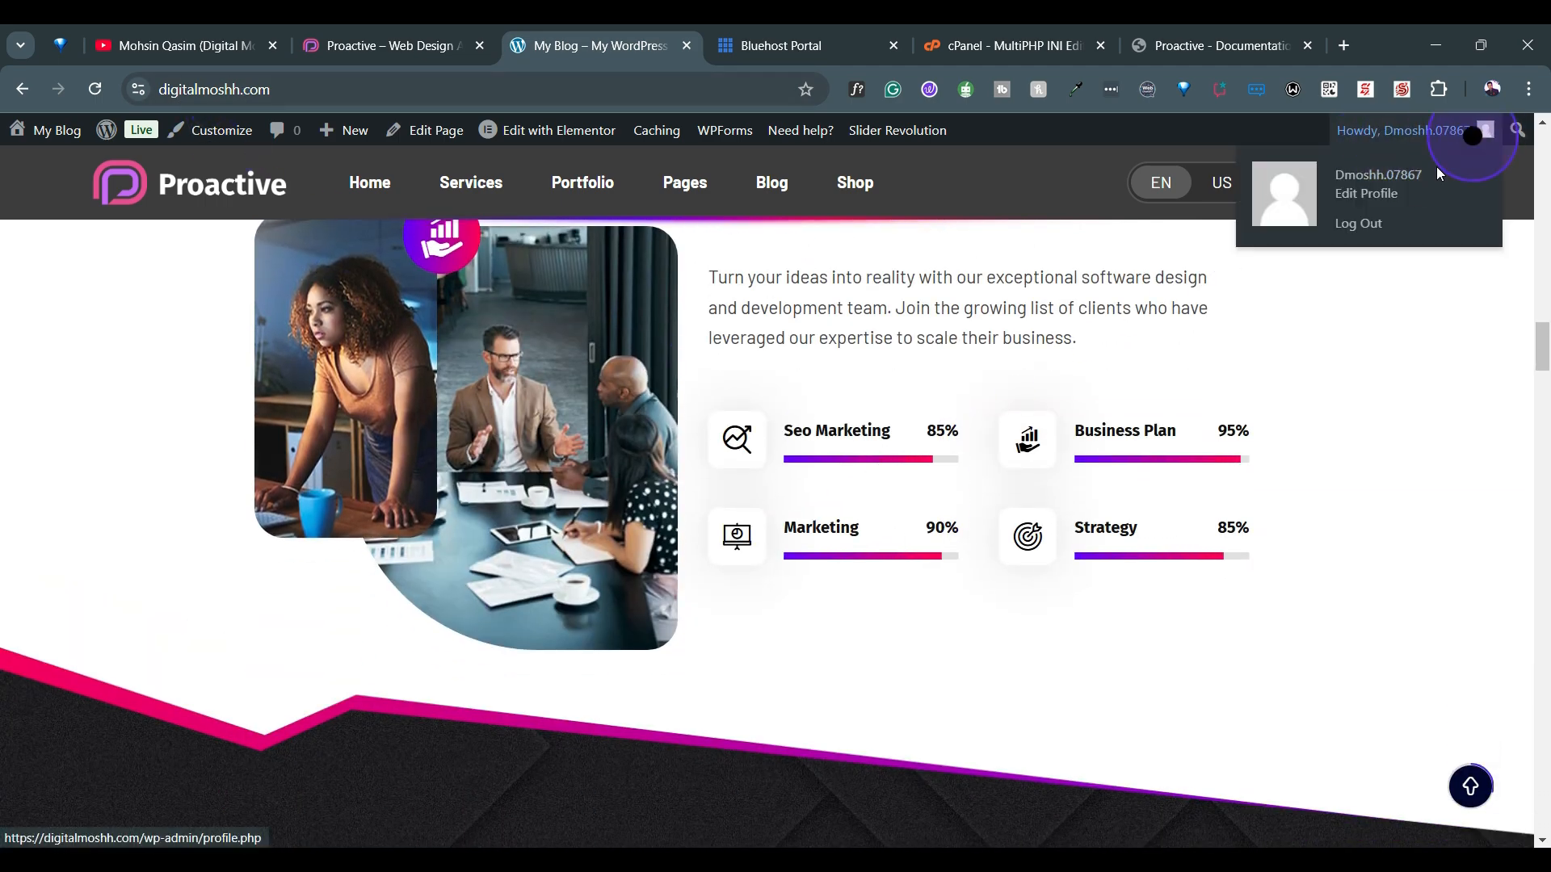
scroll(954, 613, down, 10)
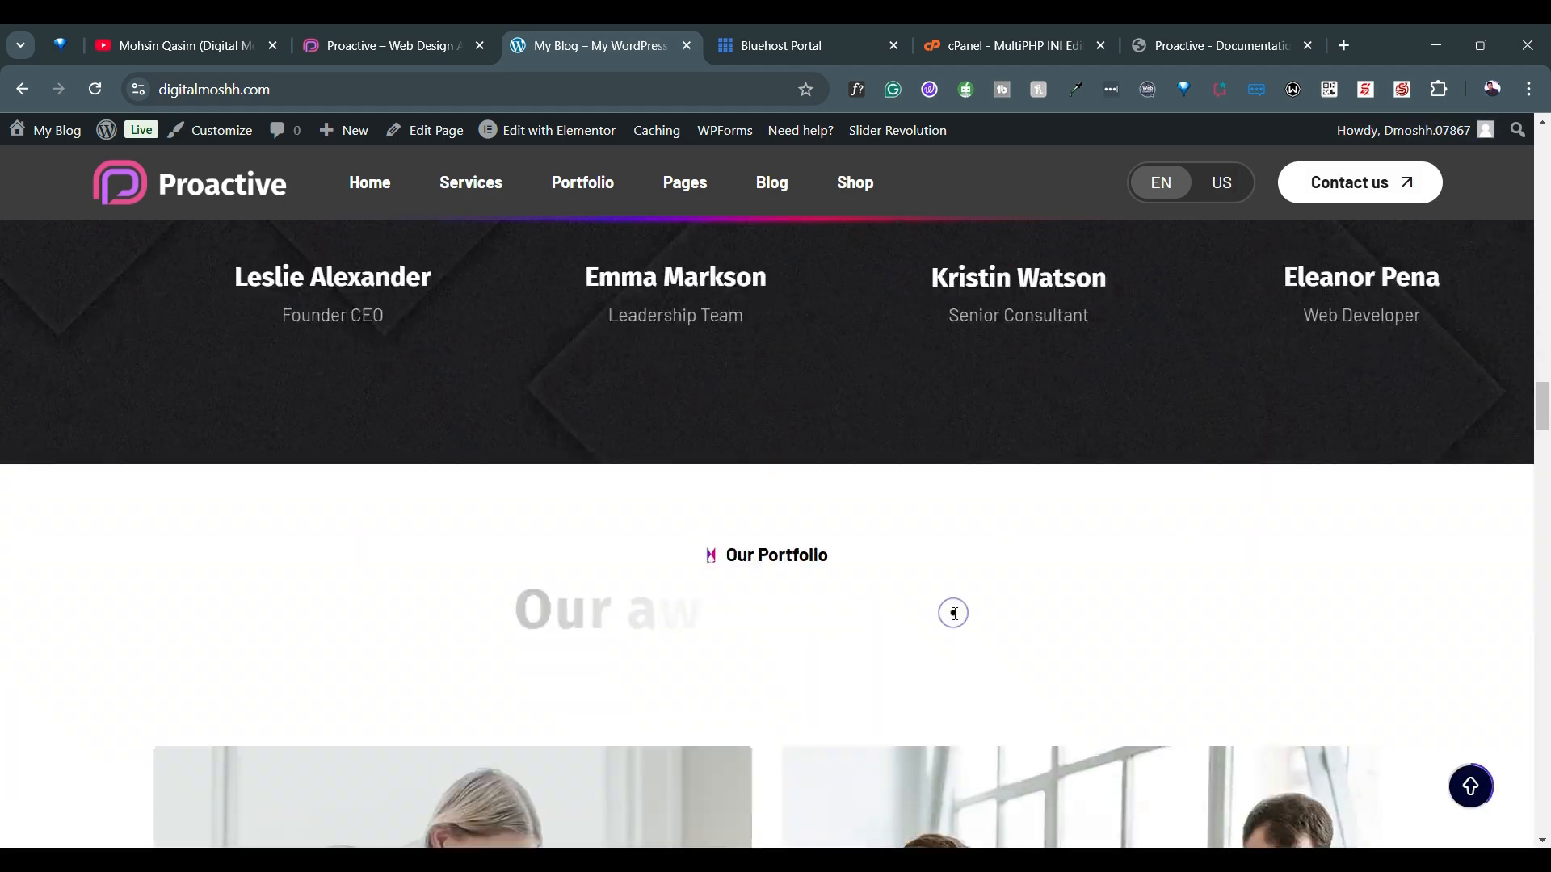
scroll(953, 613, up, 5)
Open the second home layout (Home 2) from the site's own navigation and examine its sections
mouse_move(383, 202)
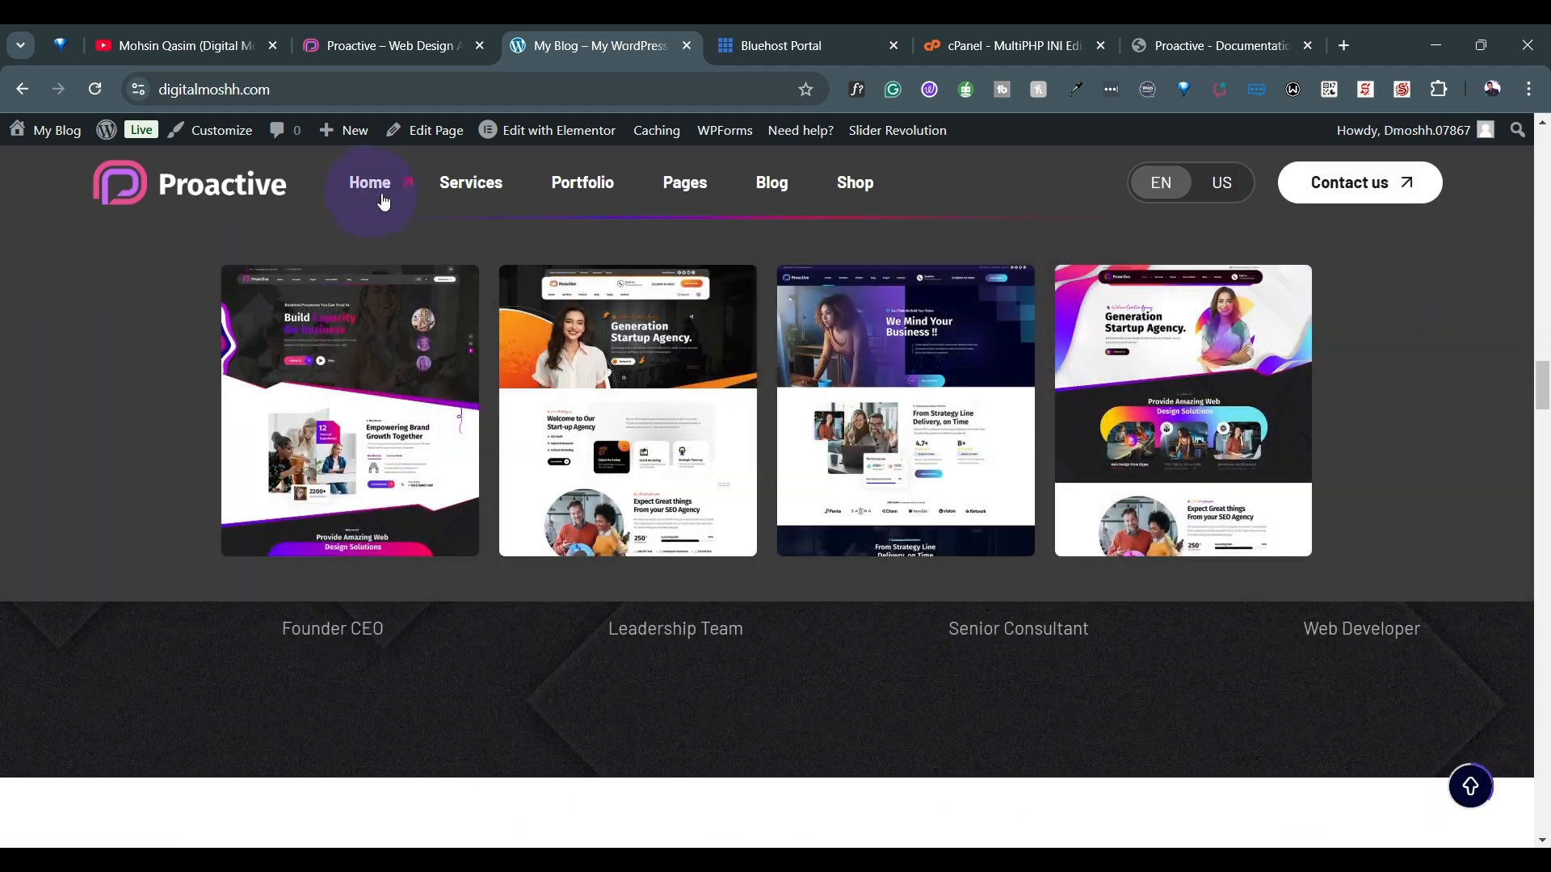
mouse_move(543, 424)
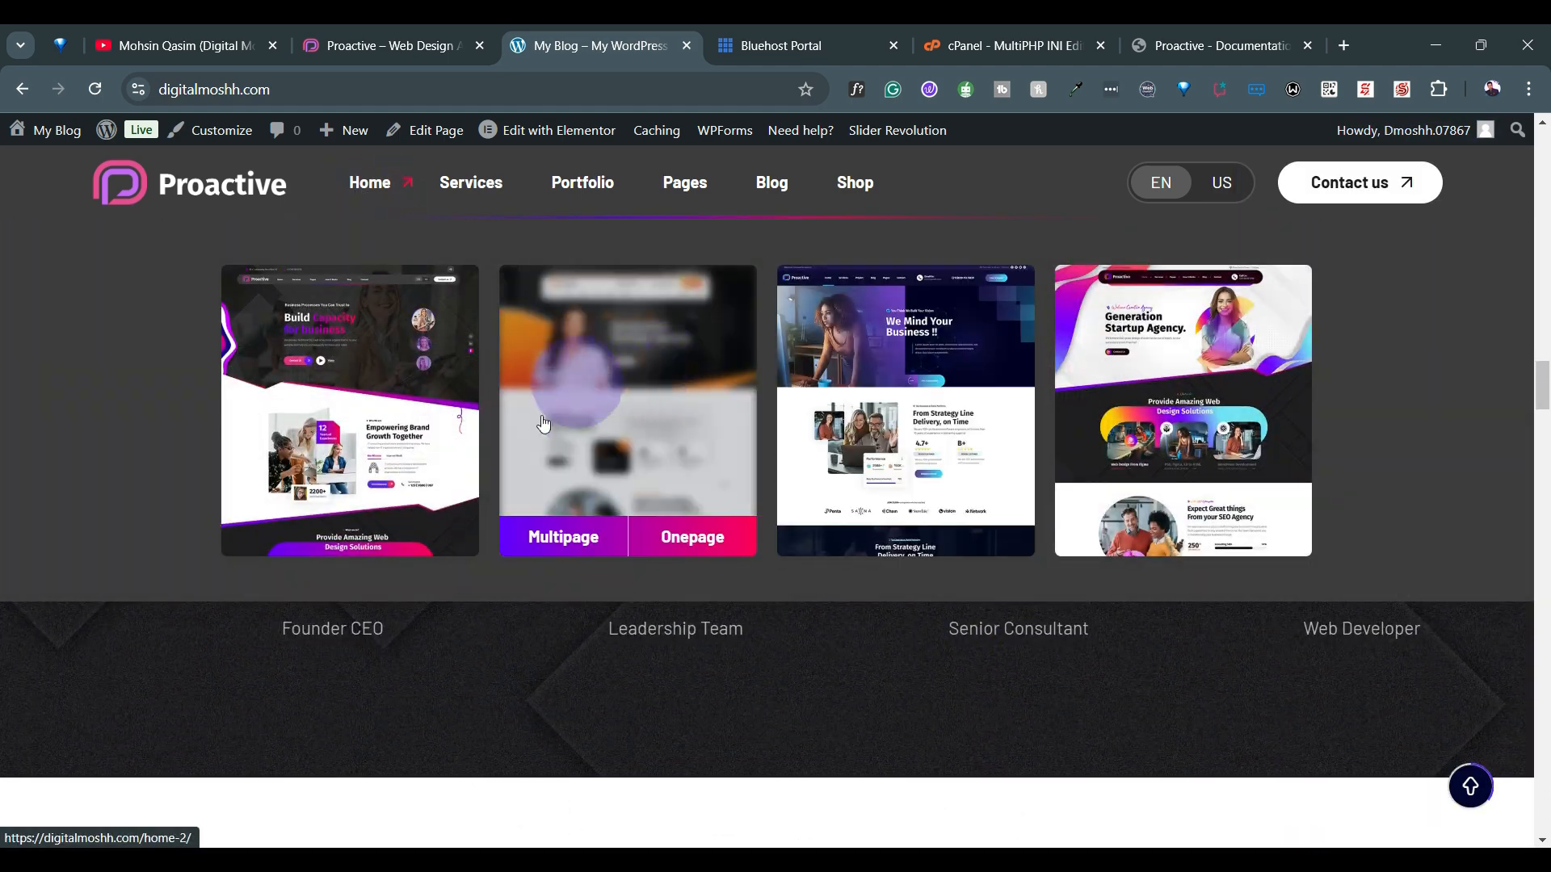
click(598, 380)
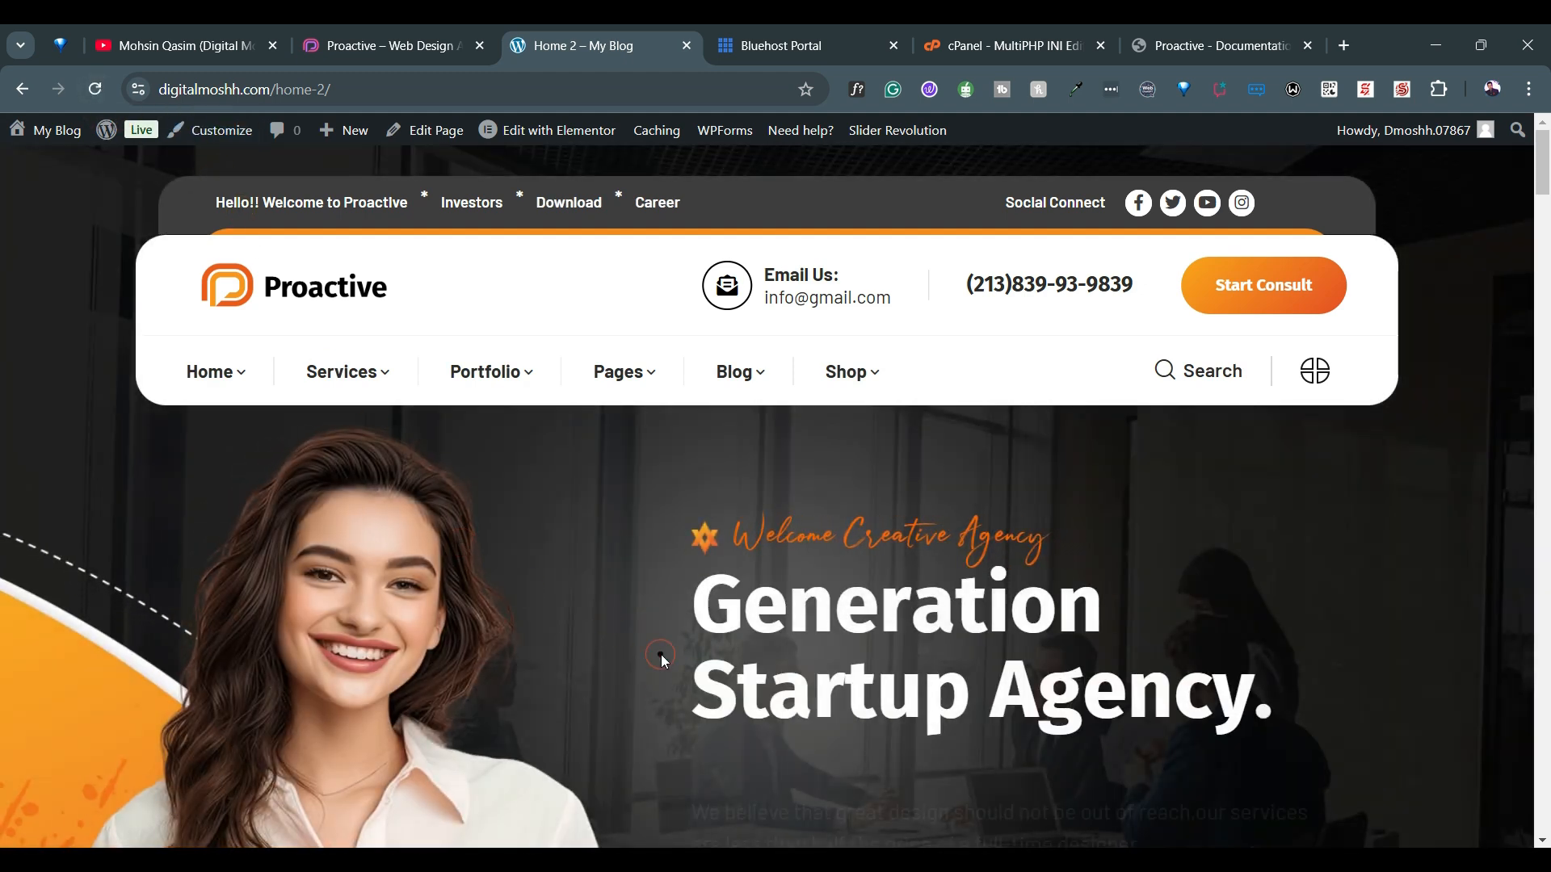
scroll(661, 654, down, 10)
scroll(660, 655, down, 10)
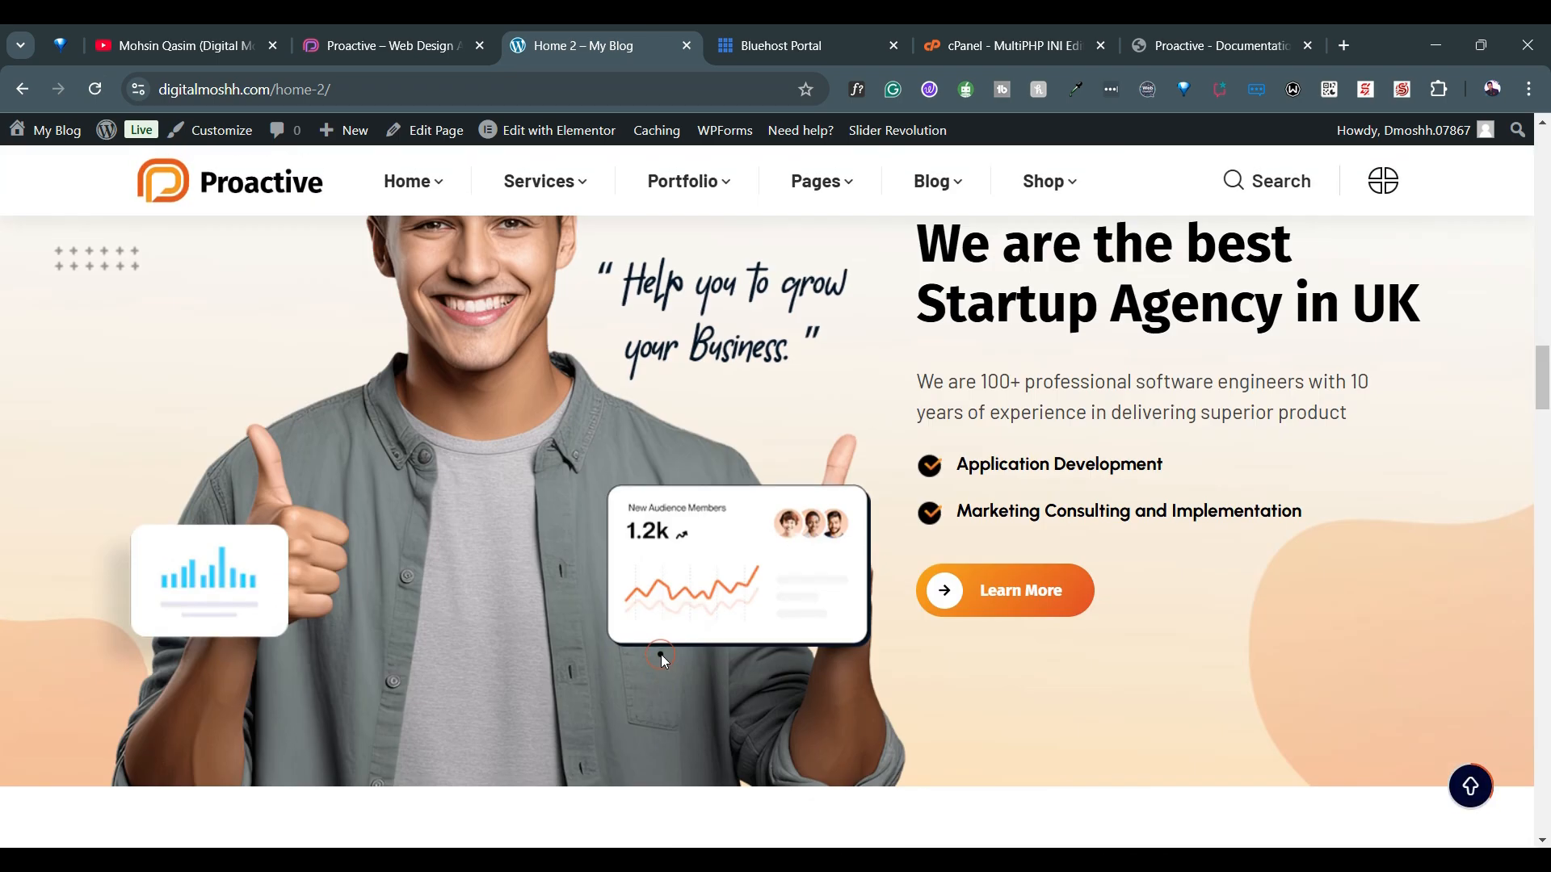
Examine the rest of the Home 2 page from the agency introduction through portfolio, services and testimonials to the footer, and return to its header
scroll(661, 654, down, 4)
scroll(660, 655, down, 4)
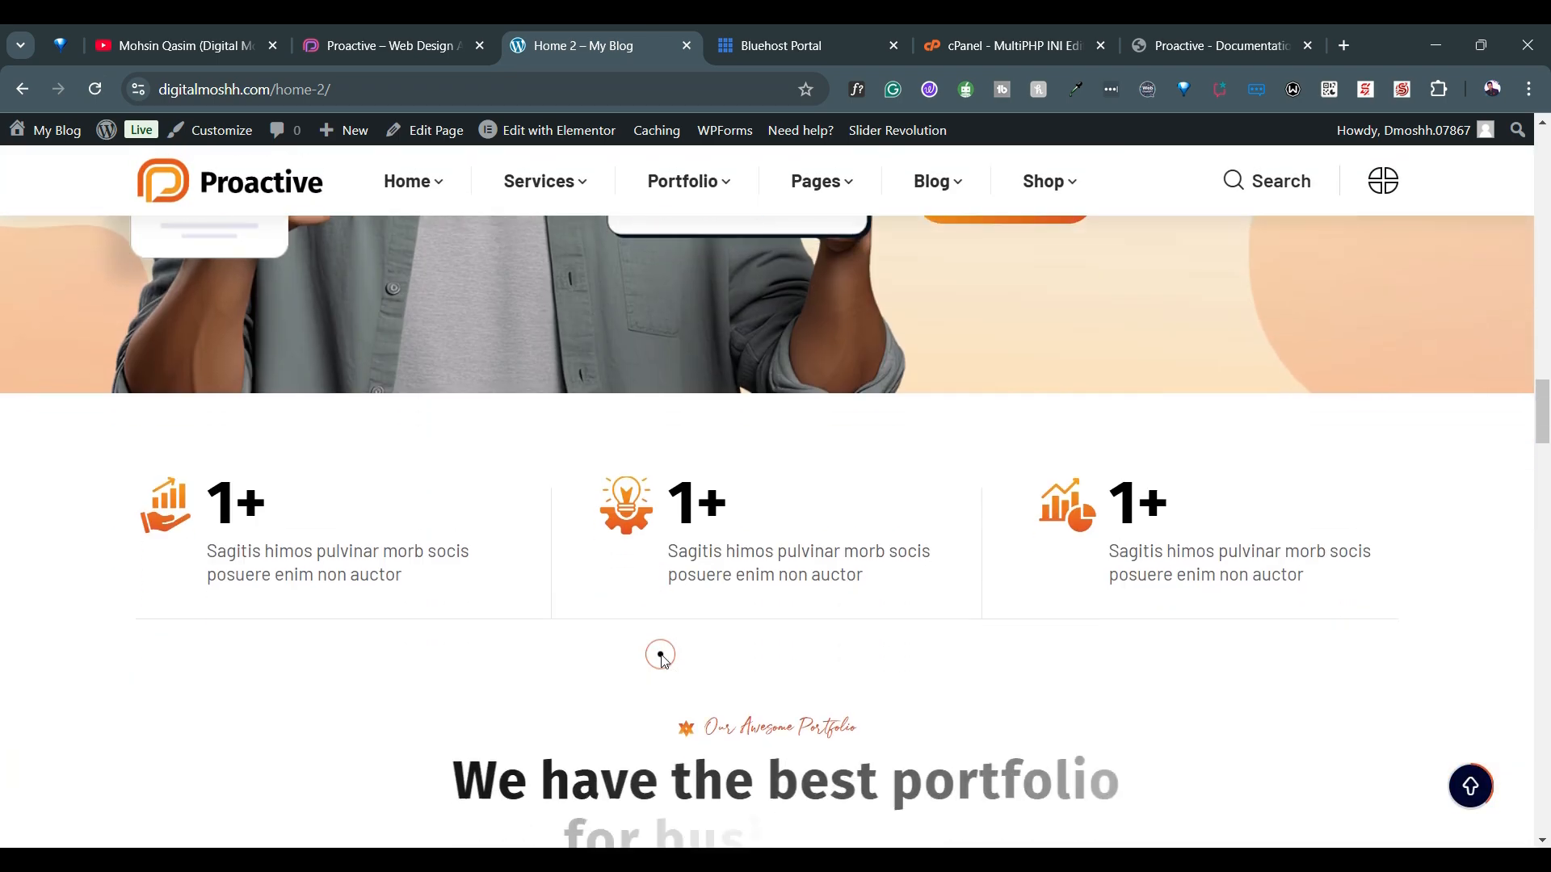
scroll(660, 655, down, 5)
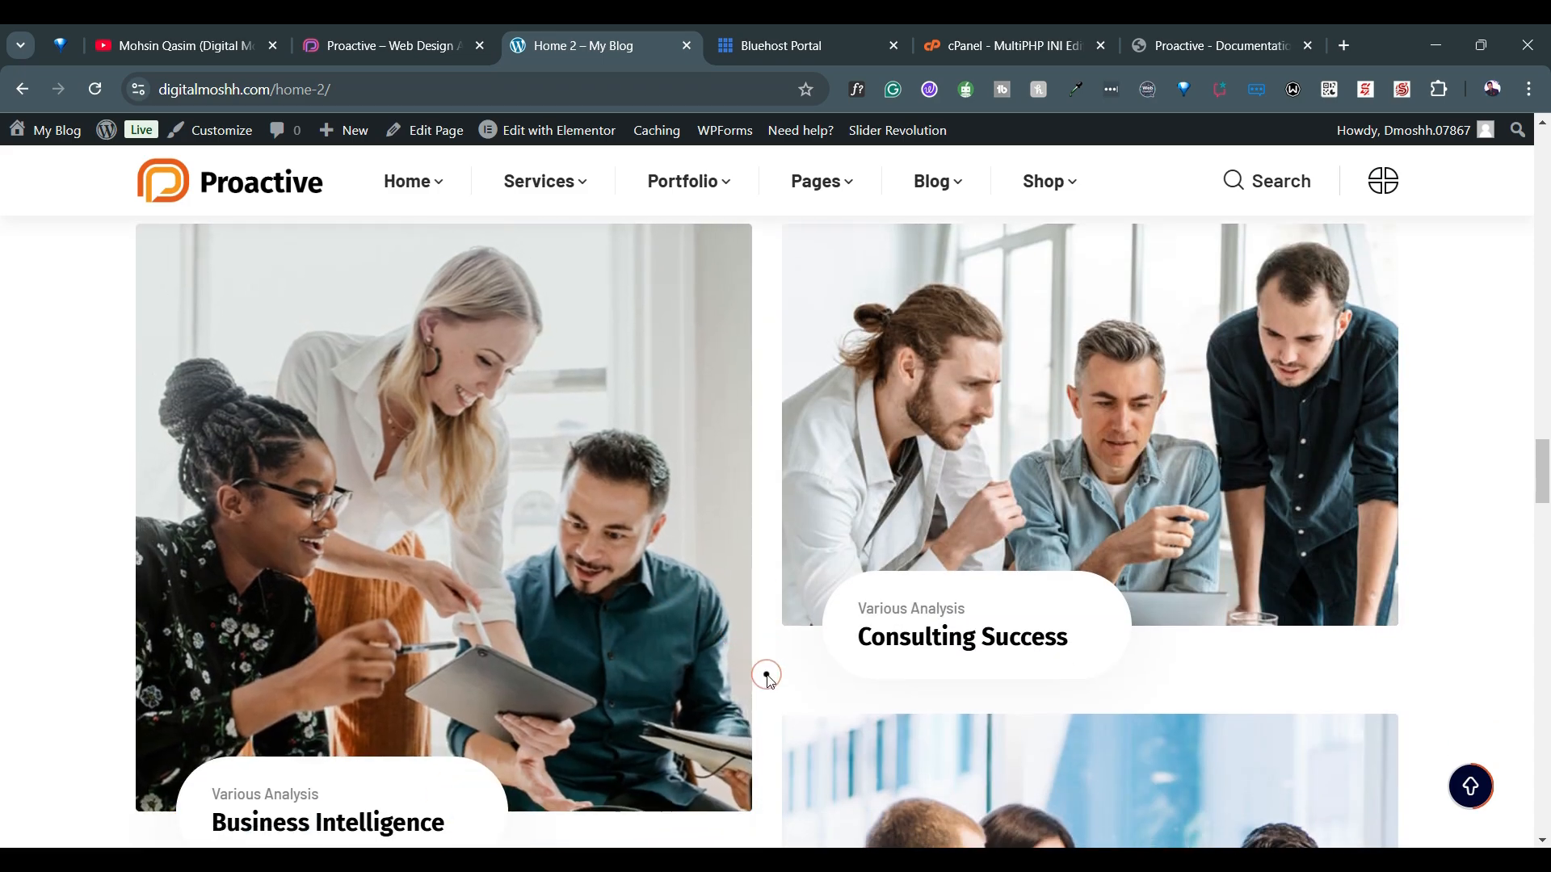
scroll(758, 650, down, 8)
scroll(767, 679, down, 20)
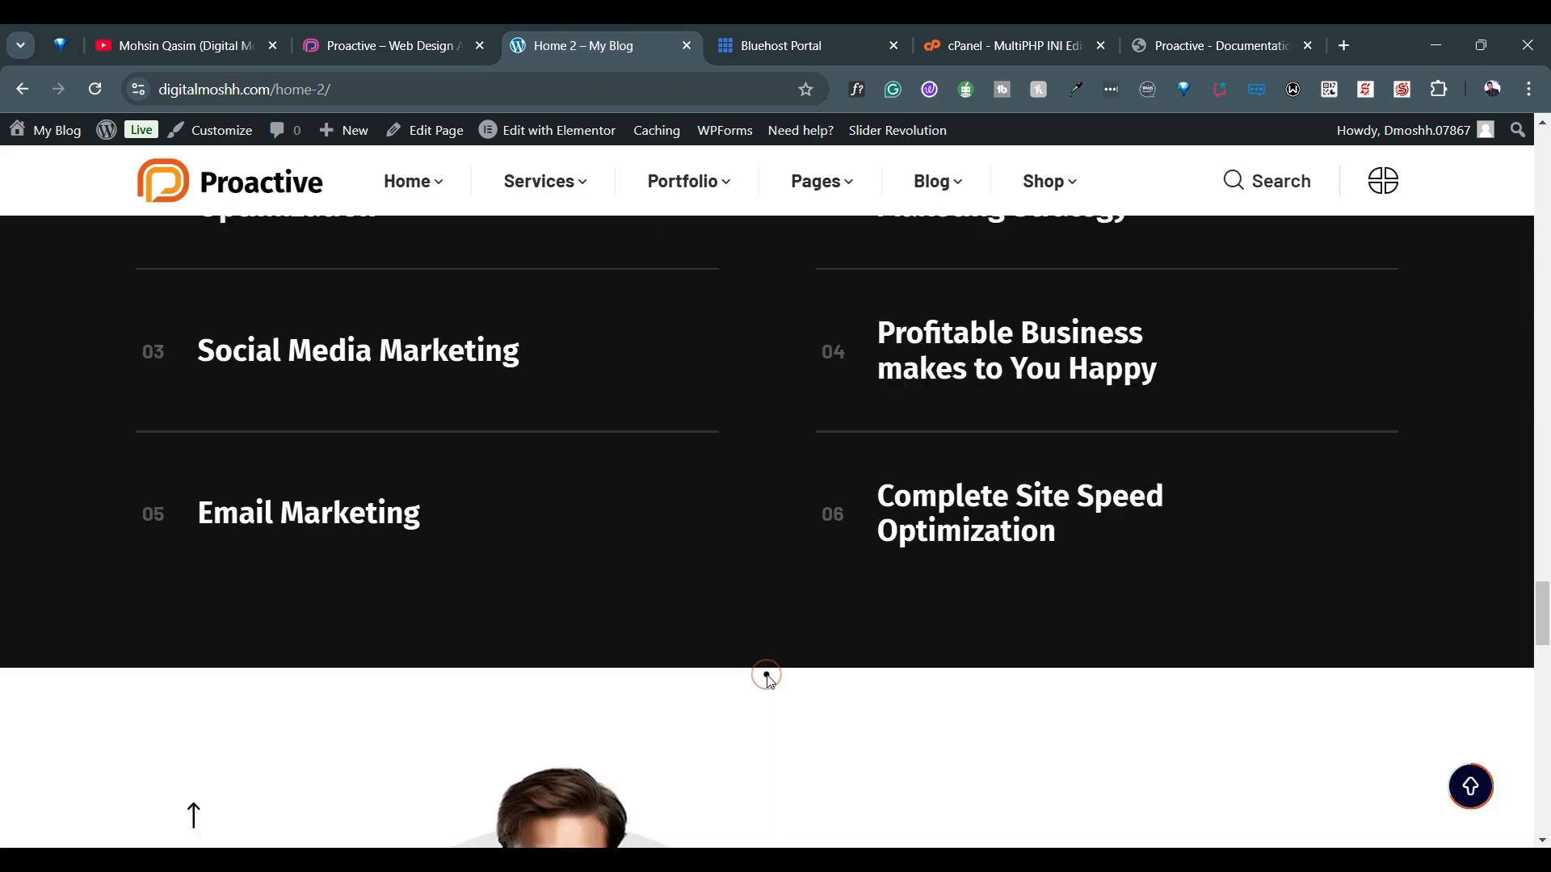
scroll(767, 680, down, 5)
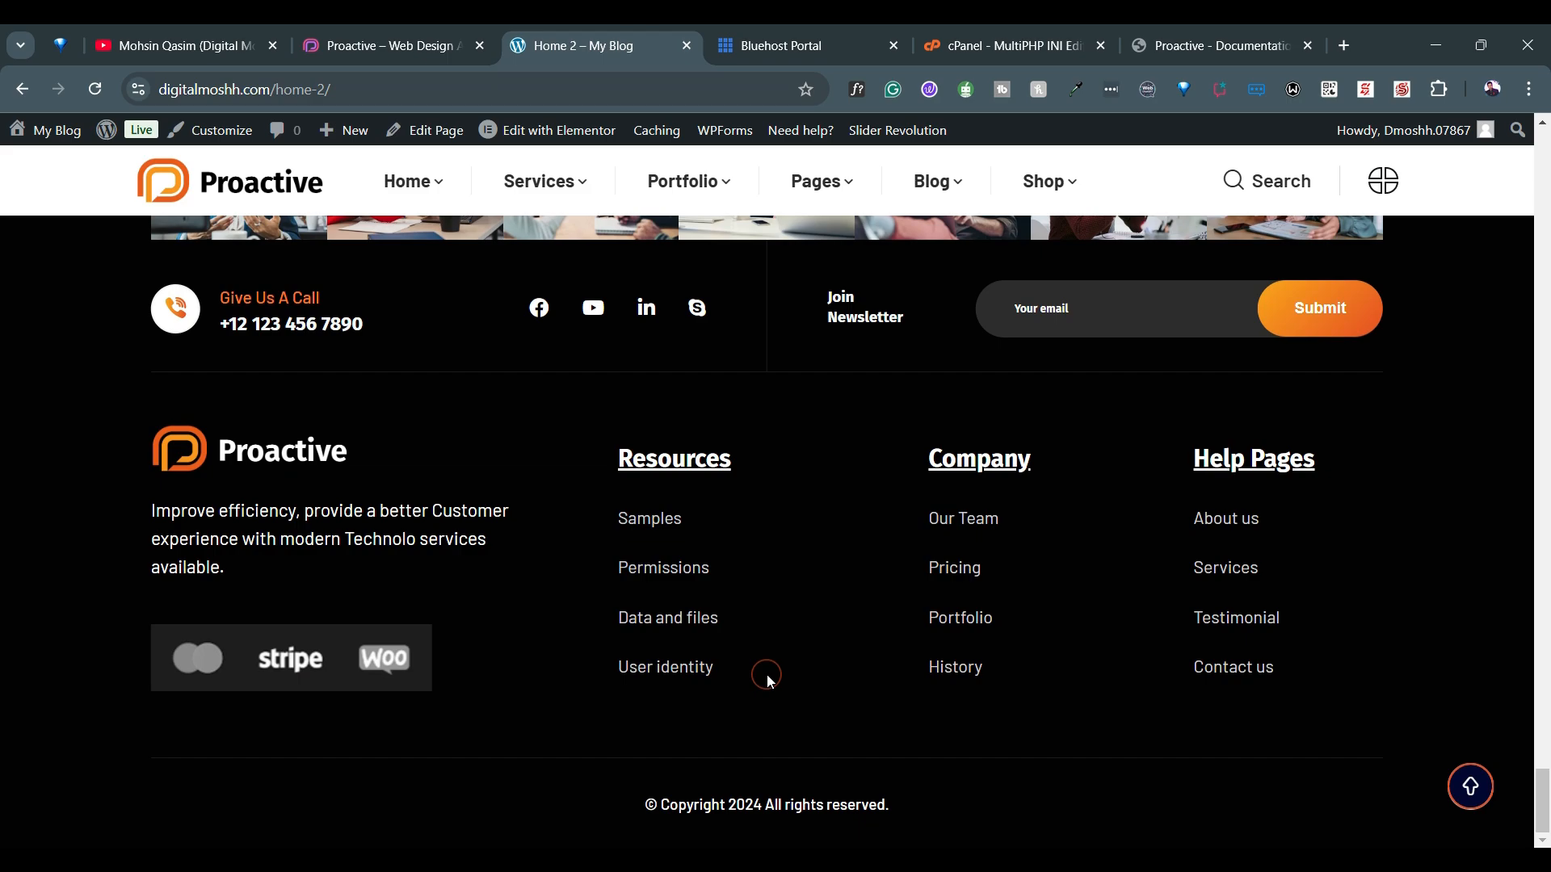
scroll(768, 681, up, 20)
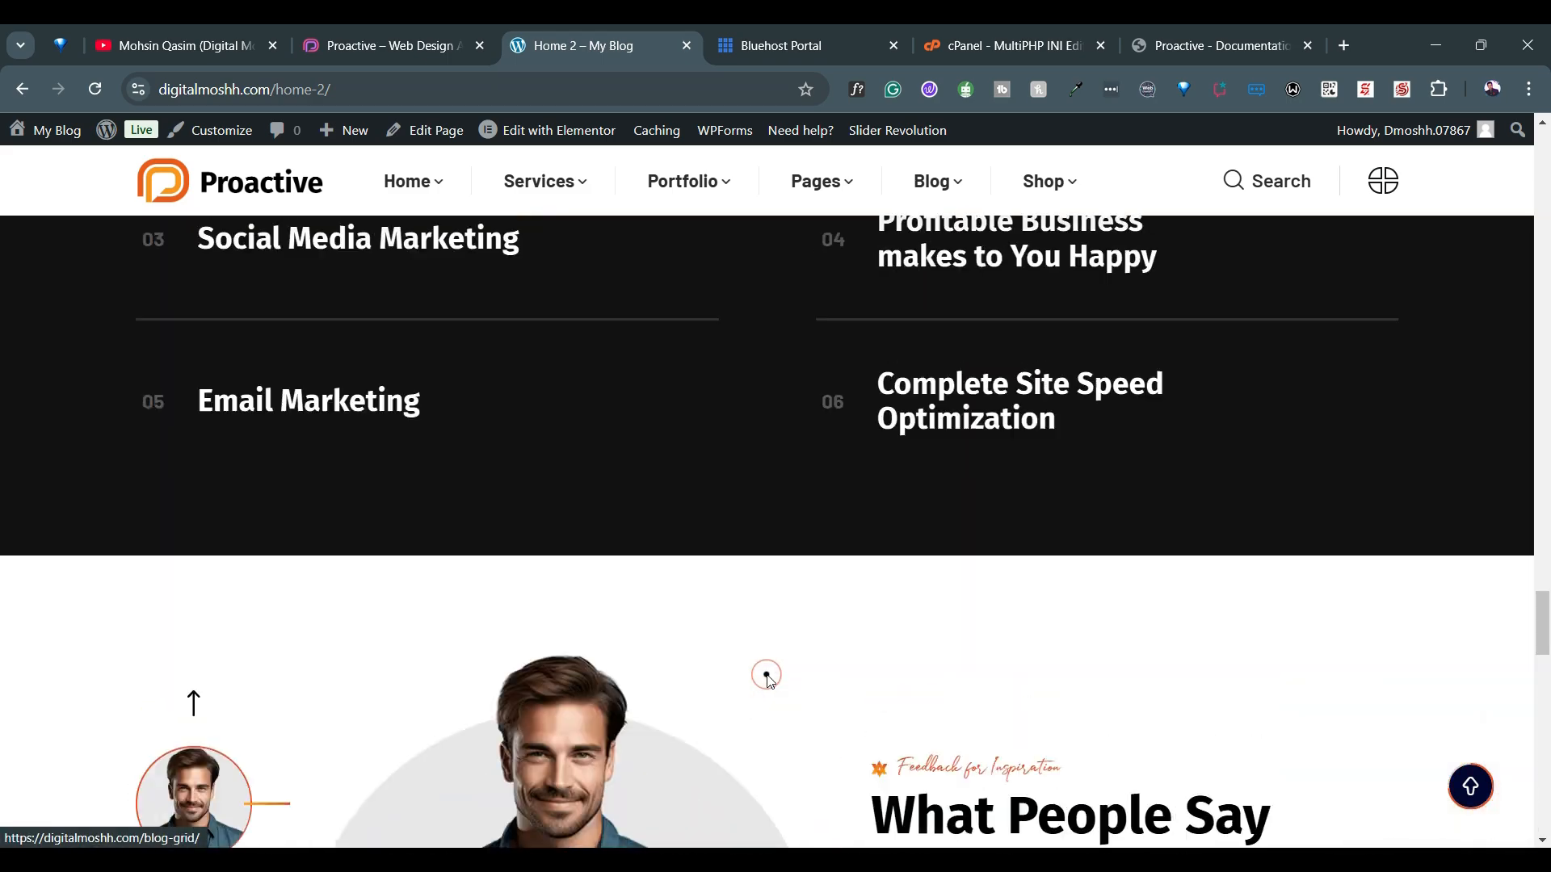
scroll(767, 681, up, 20)
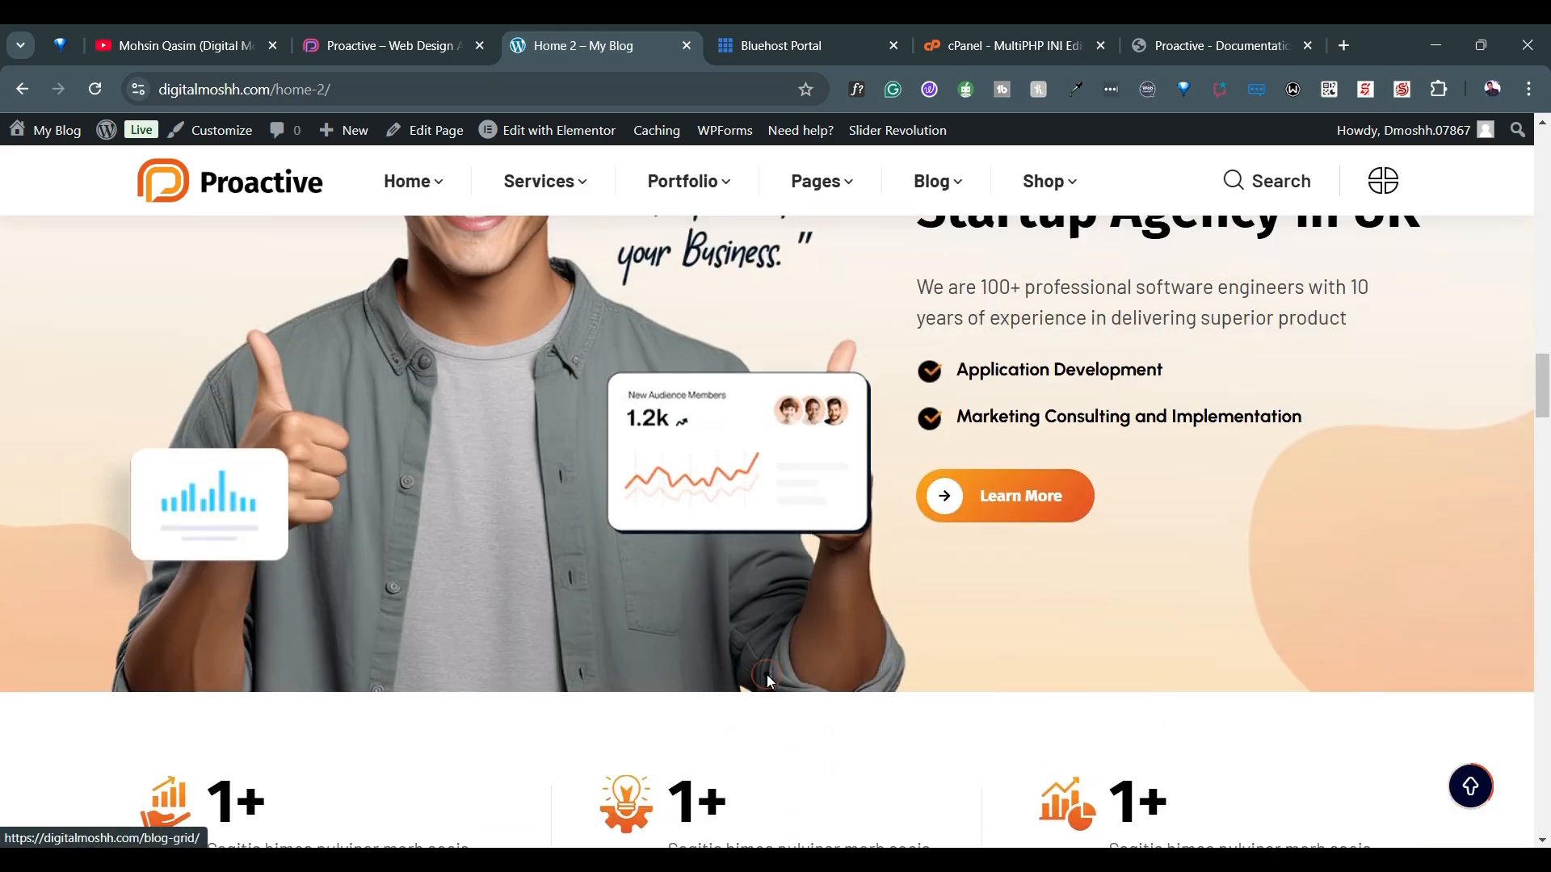
scroll(767, 676, up, 20)
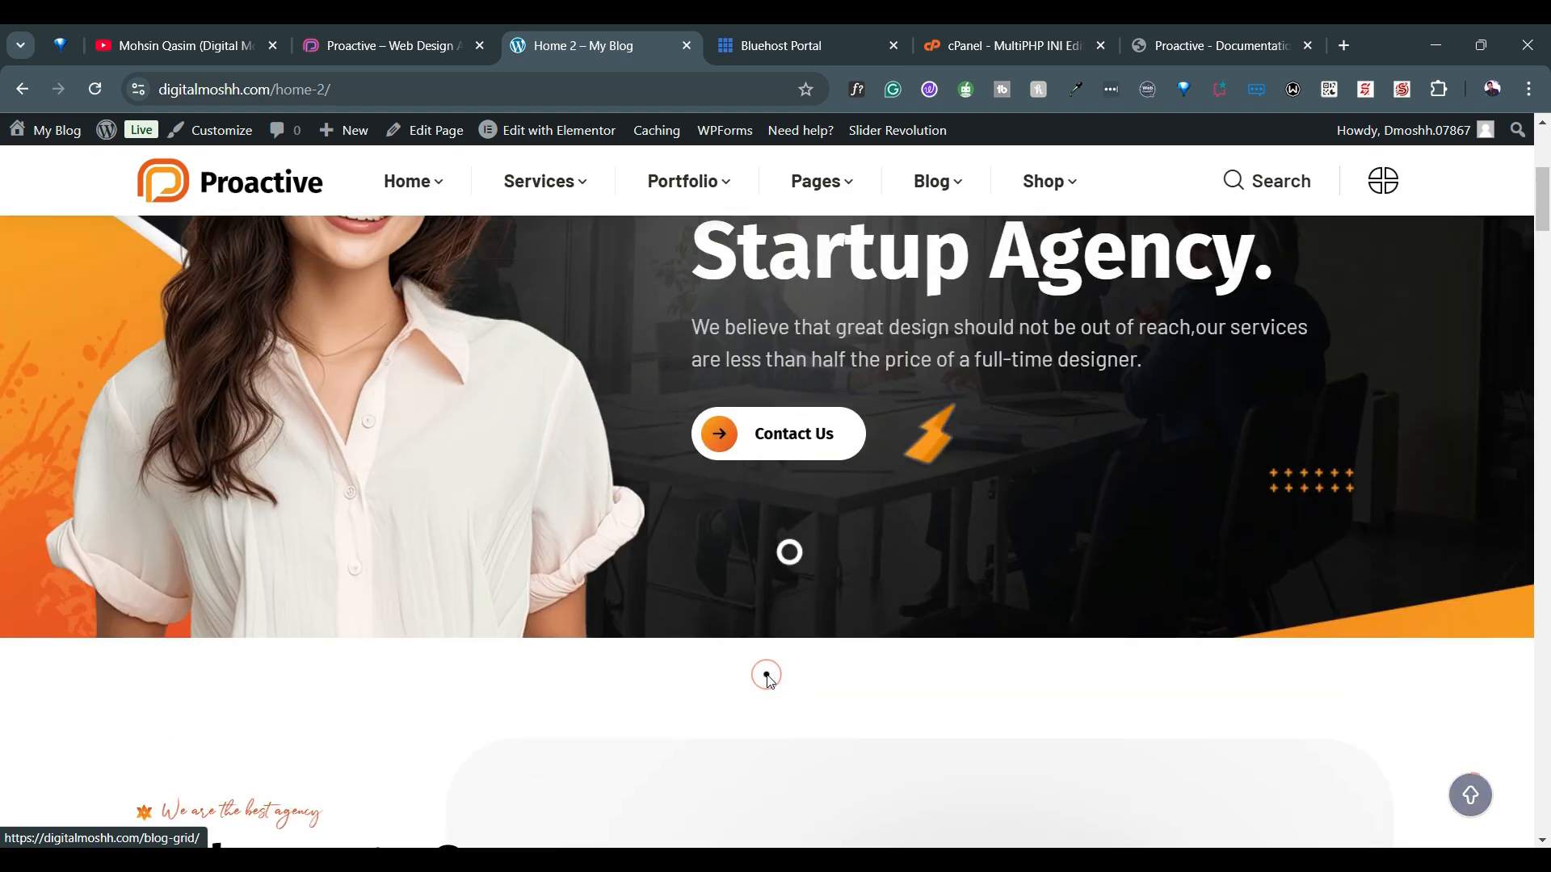
scroll(768, 681, up, 3)
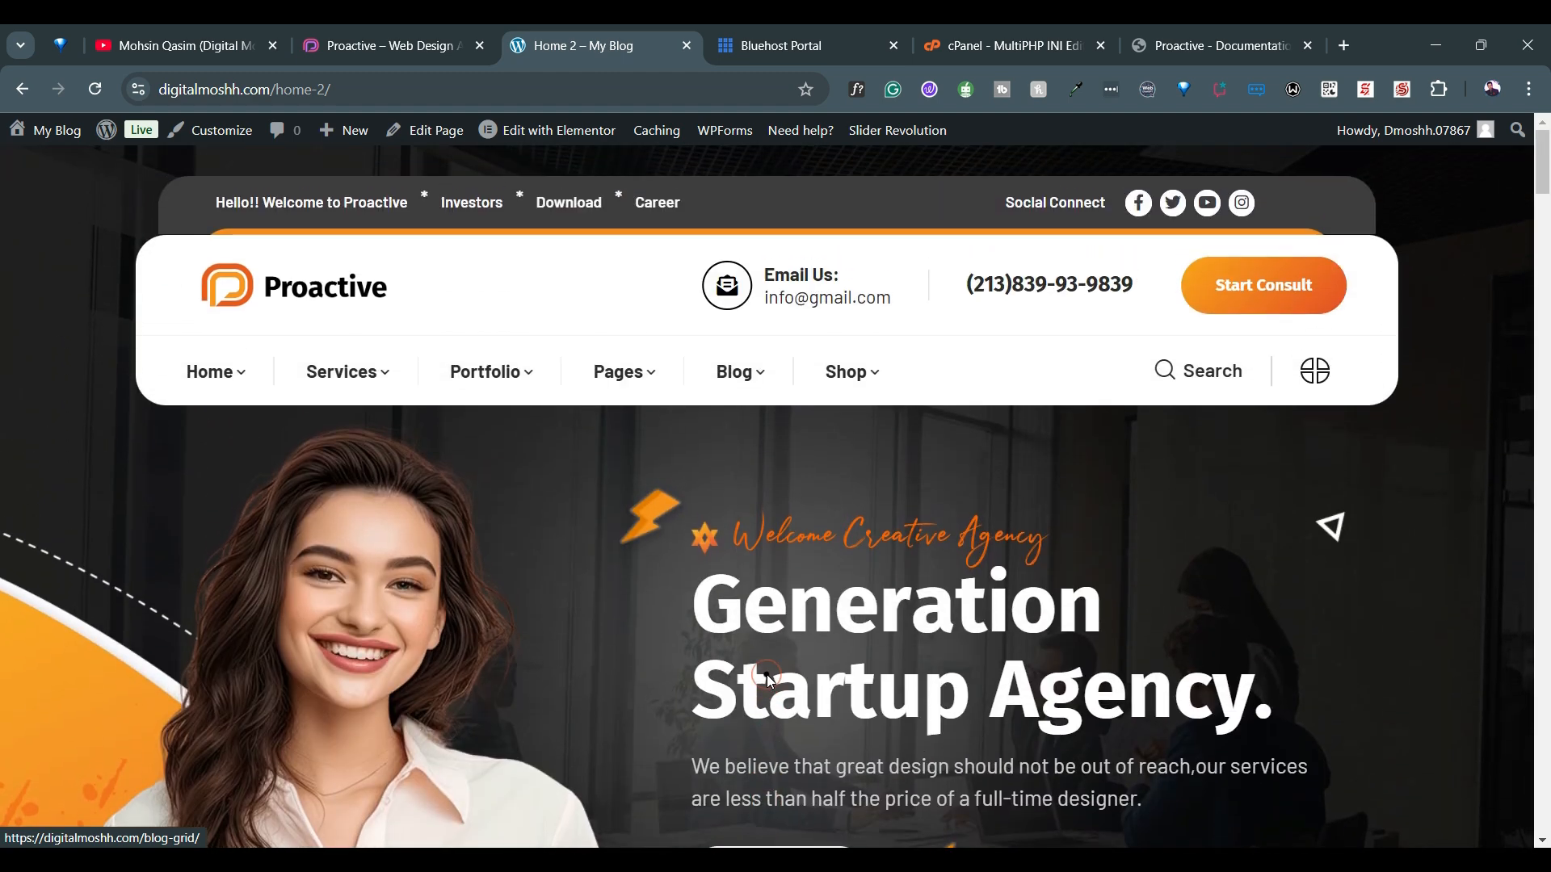